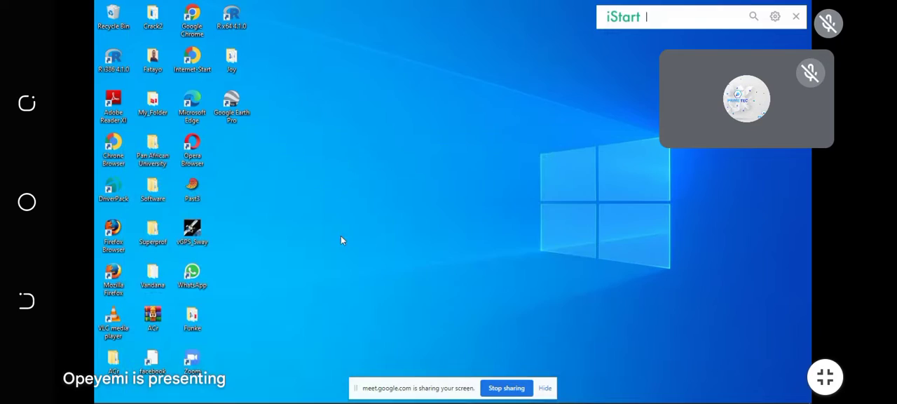
Step: Switch to the Chrome meeting window, bring up the ArcGIS My Content page and dismiss the presenting notification
mouse_move(278, 396)
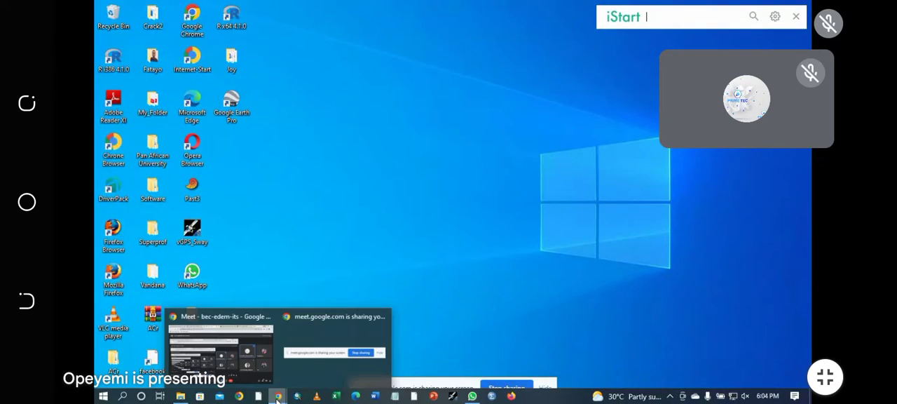
left_click(247, 357)
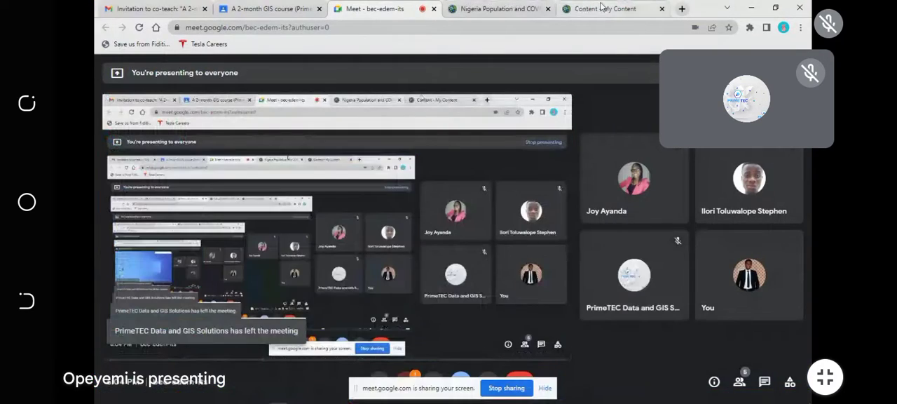
left_click(601, 9)
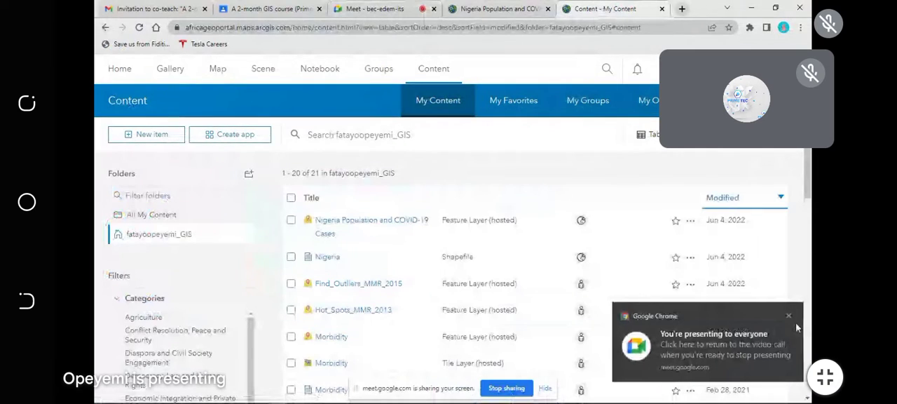
left_click(789, 320)
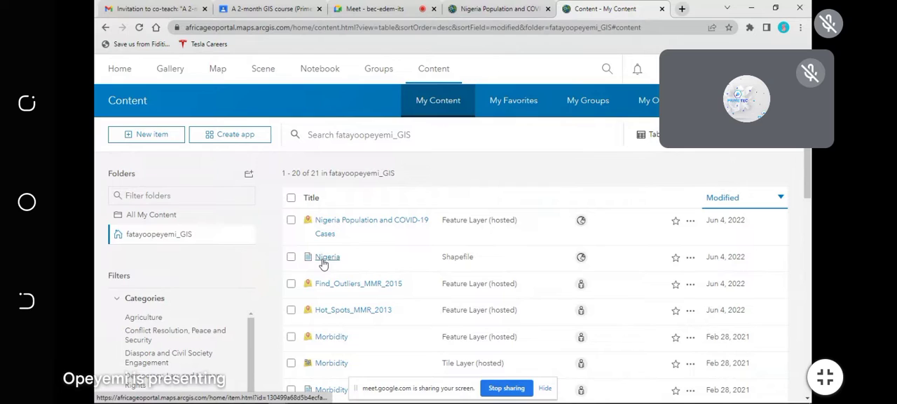
Step: View the sharing settings of the Nigeria shapefile and close them without saving
left_click(581, 259)
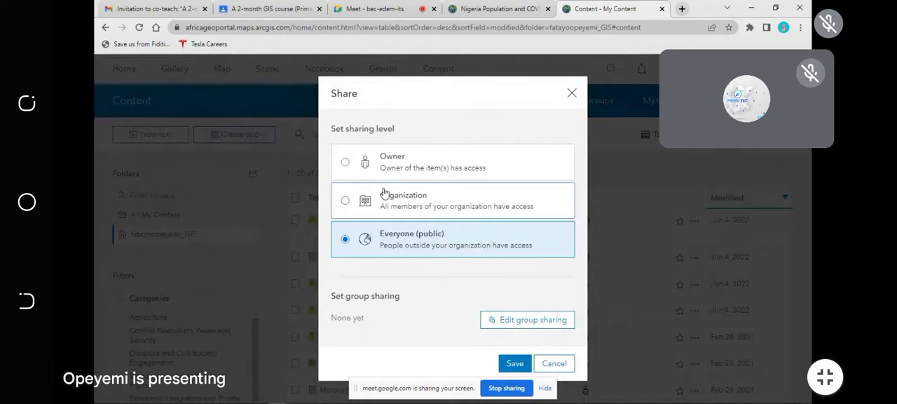
left_click(571, 94)
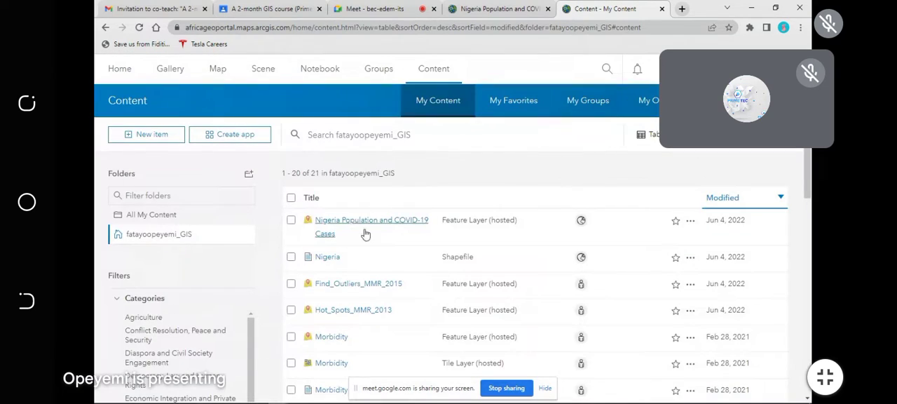
left_click(449, 202)
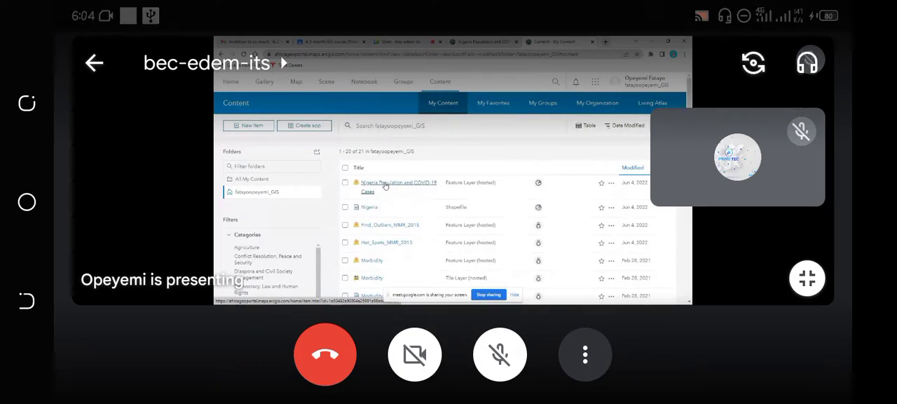
left_click(500, 353)
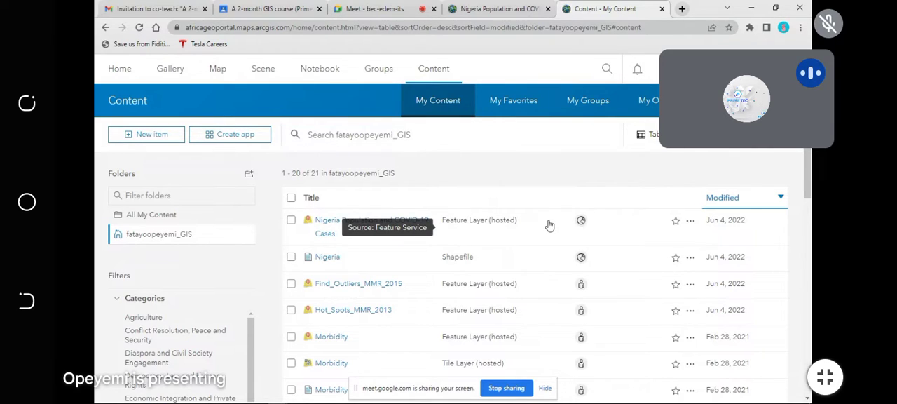
Step: Examine the list of items in My Content, from the hosted feature layers down to the StoryMap, dismissing the chat notification
scroll(556, 252, "down", 3)
scroll(556, 253, "up", 3)
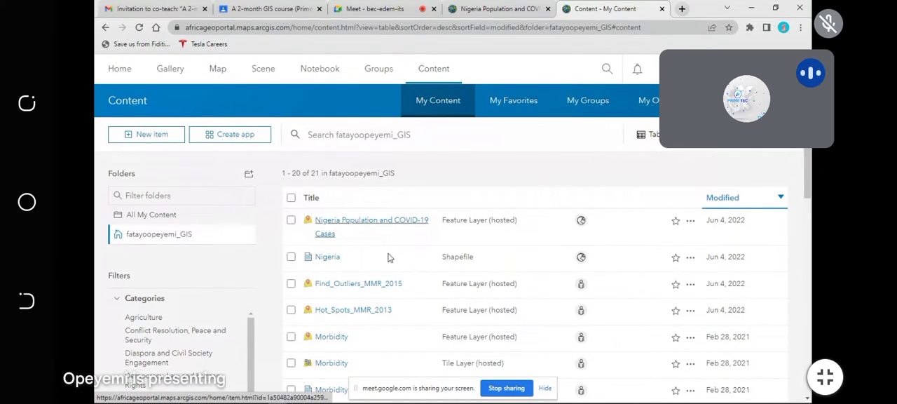
scroll(382, 245, "down", 8)
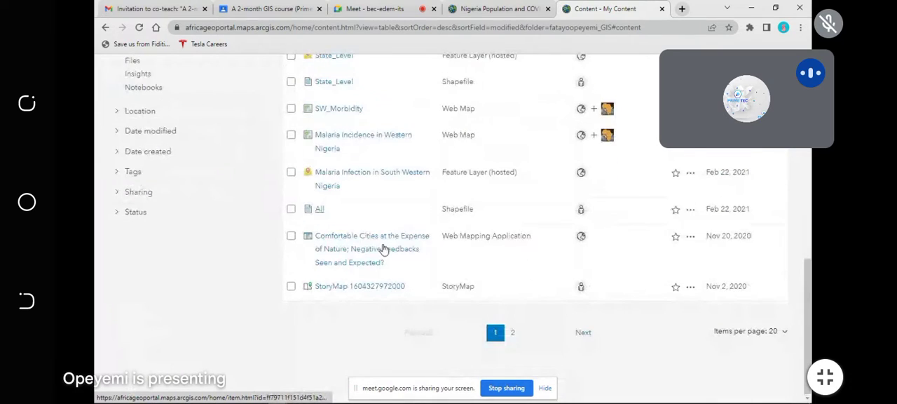
scroll(382, 248, "up", 8)
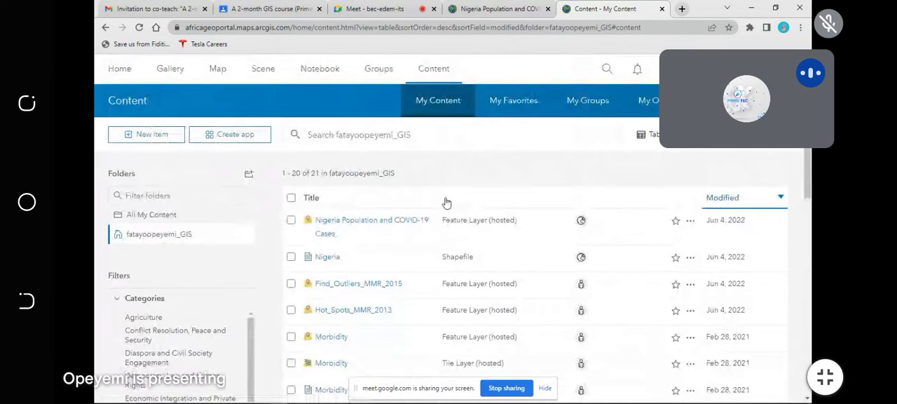
scroll(444, 203, "down", 8)
scroll(425, 287, "up", 6)
scroll(425, 287, "up", 2)
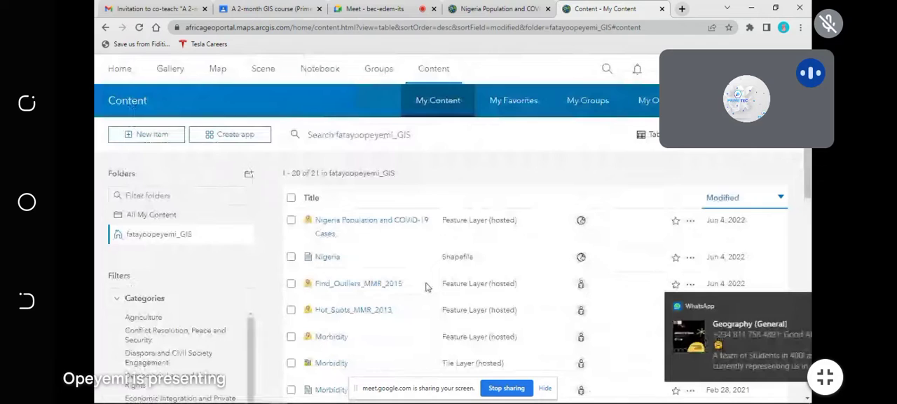
left_click(790, 308)
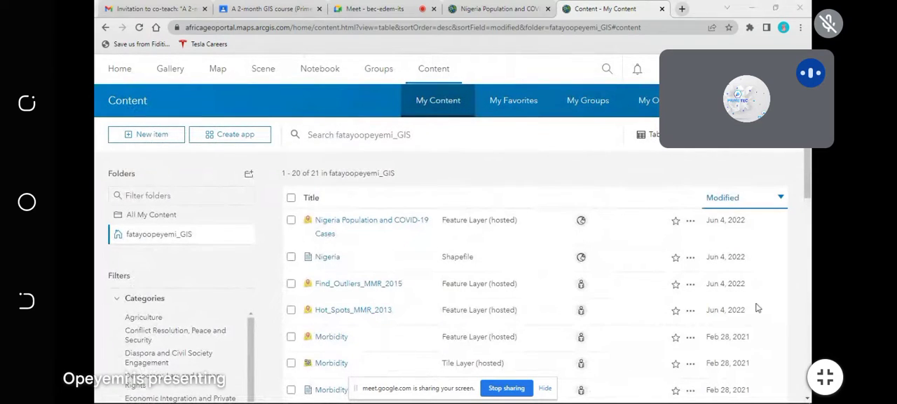
scroll(397, 288, "down", 10)
scroll(398, 282, "up", 4)
scroll(397, 282, "up", 3)
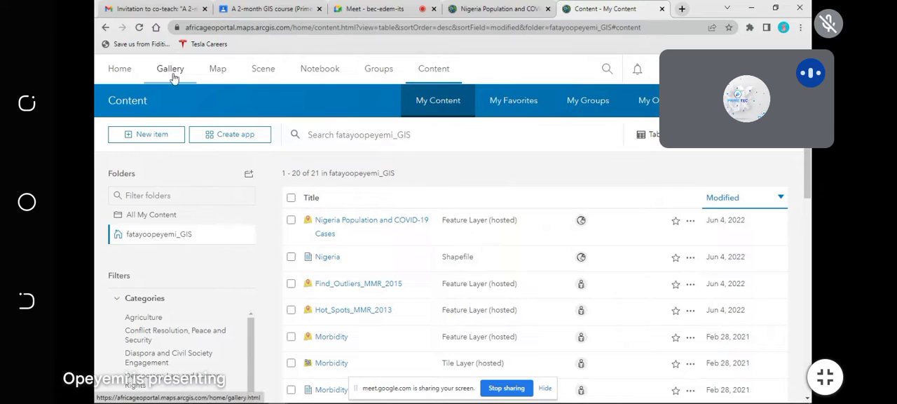
Step: Open the map viewer with the My Map web map
left_click(220, 75)
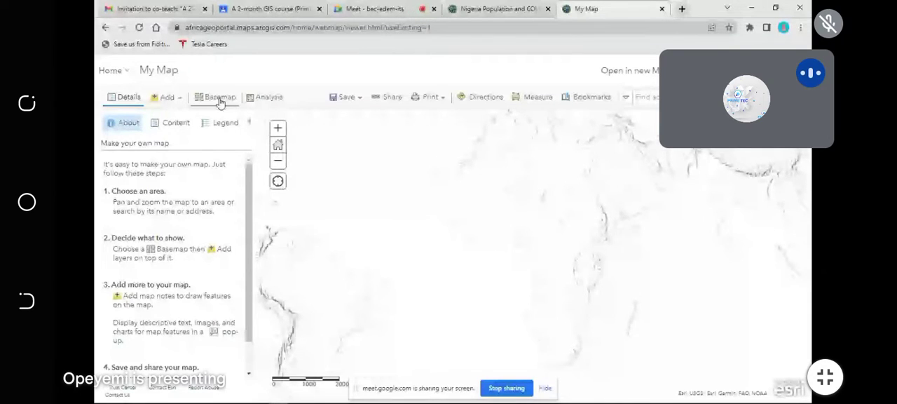
scroll(510, 276, "down", 3)
scroll(512, 272, "up", 3)
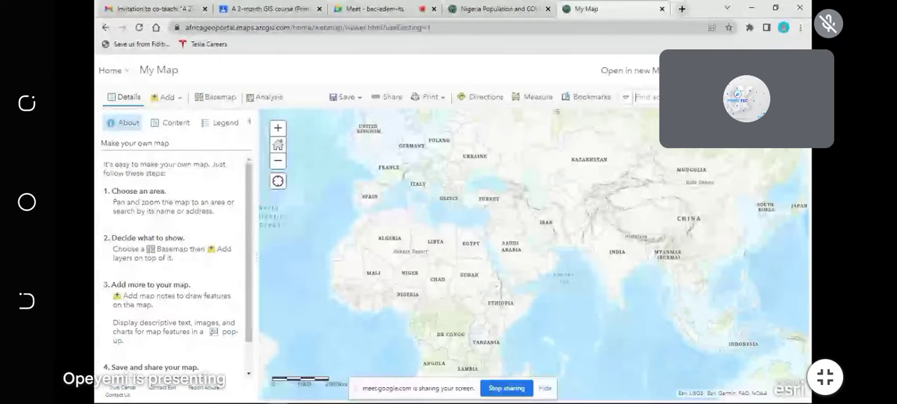
Step: Enter Nigeria as the place to find and bring Africa into view on the map
type("Nigeria")
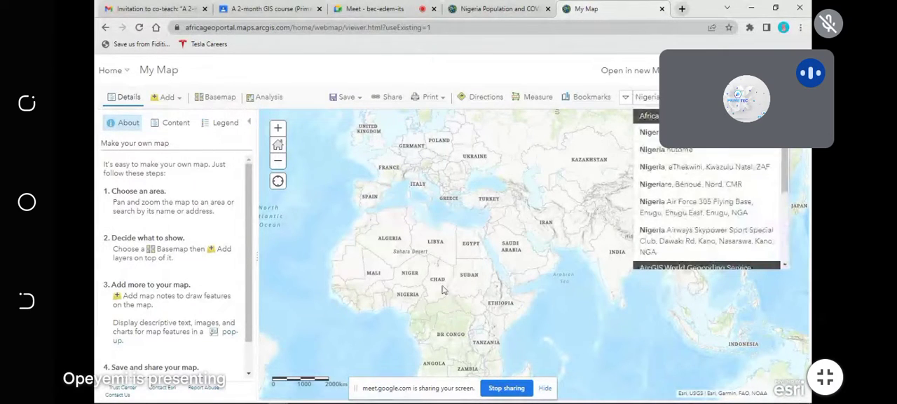
scroll(416, 293, "down", 3)
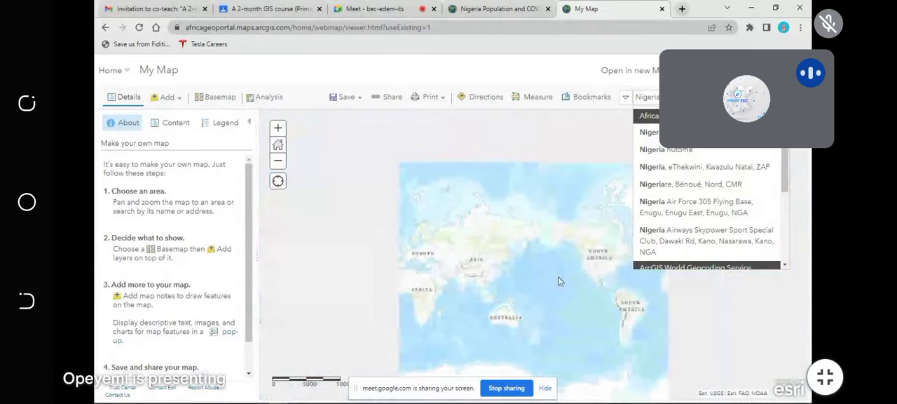
scroll(409, 281, "up", 3)
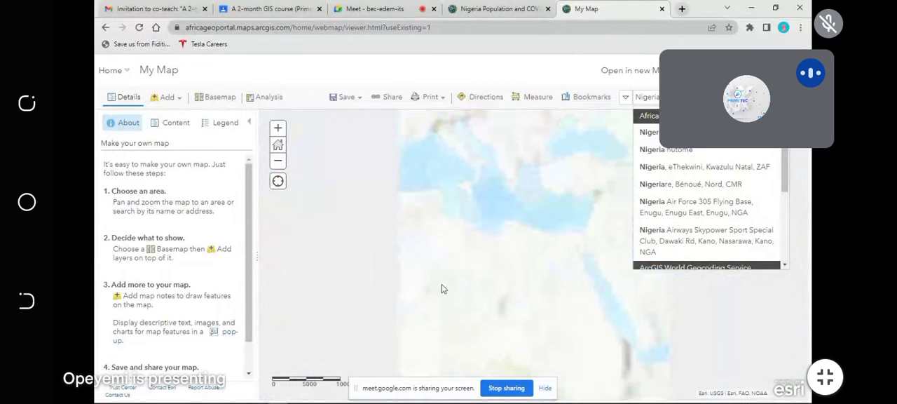
left_click_drag(422, 278, 445, 185)
Step: Replace the search text with Ibadan and go to that place on the map
left_click_drag(674, 98, 608, 108)
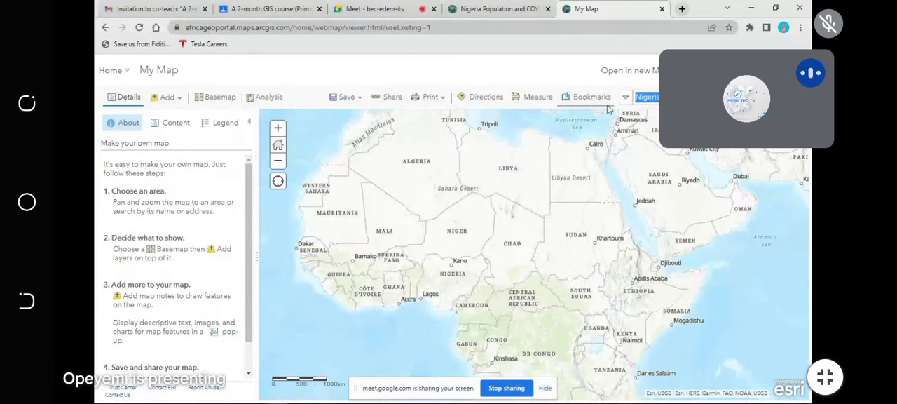
type("Ibadan")
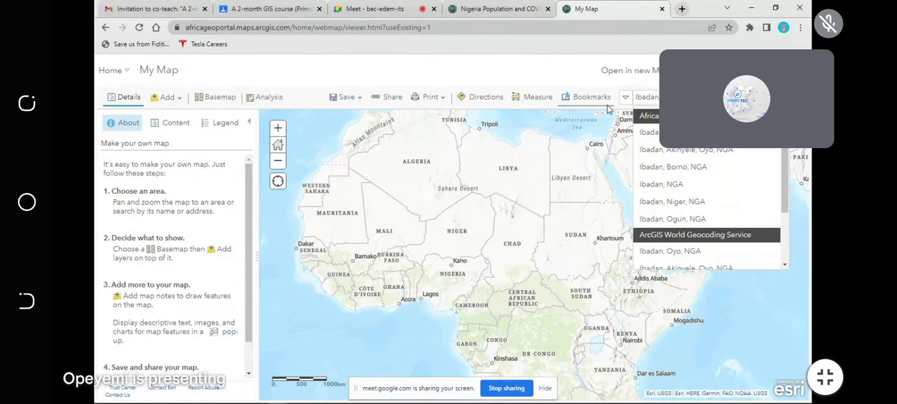
key("Return")
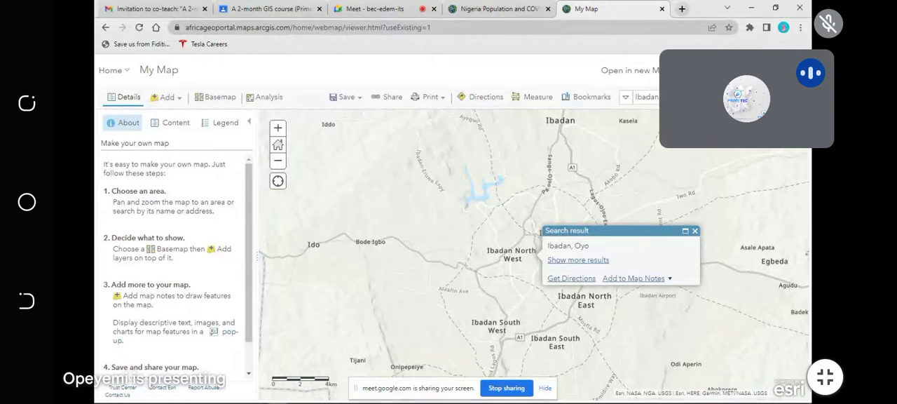
Step: Locate Nigeria on the map, close its search result popup and move the screen-sharing bar out of the way
type("Nigeria")
key("Return")
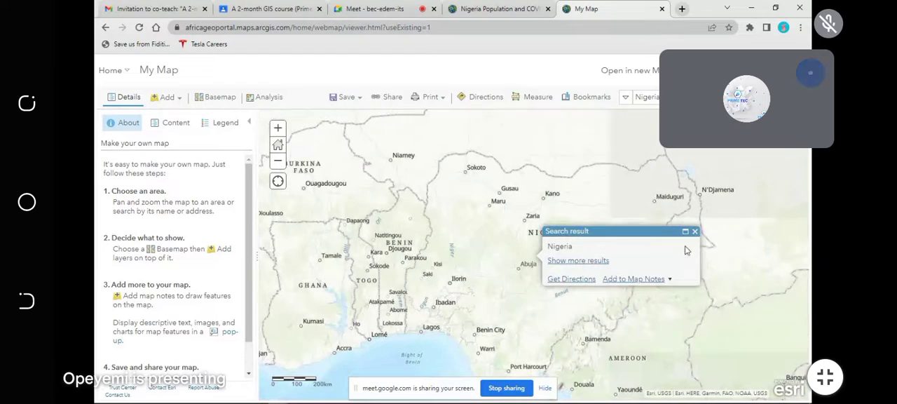
left_click(694, 232)
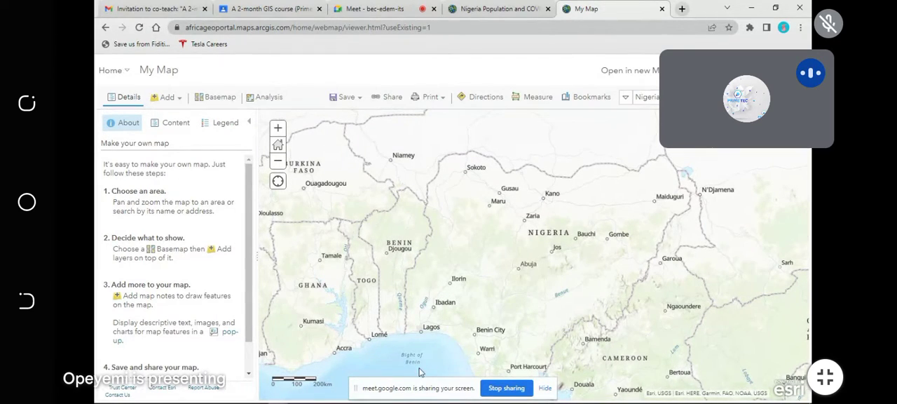
left_click_drag(390, 387, 149, 390)
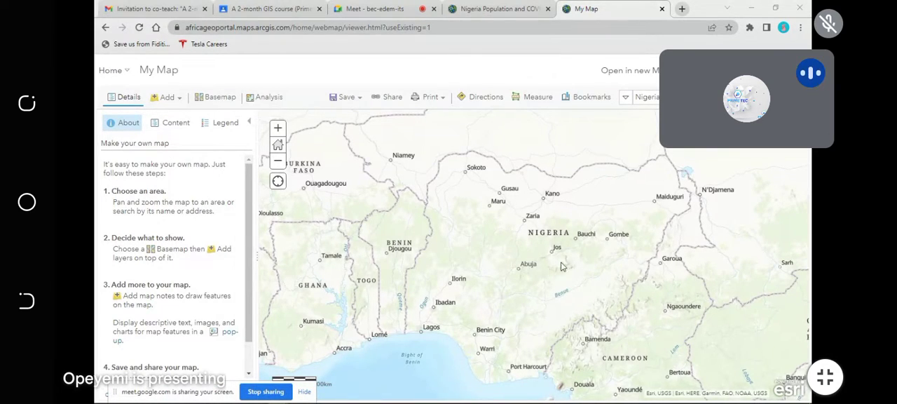
Step: Look through the available basemaps and apply the Dark Gray Canvas basemap to the map
left_click(212, 98)
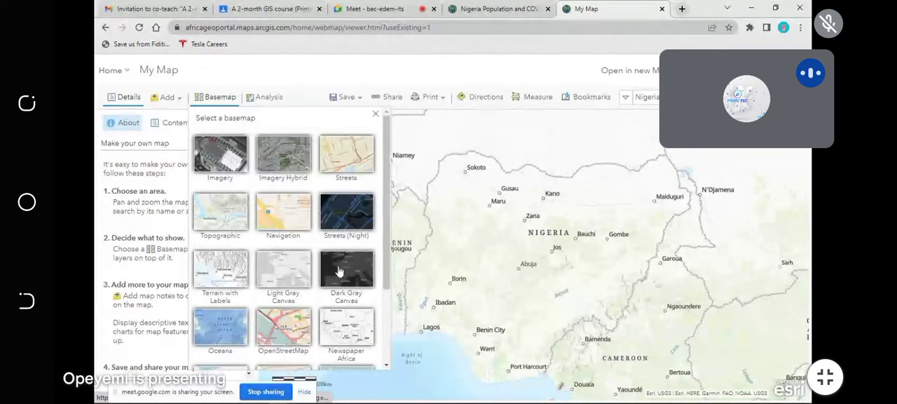
scroll(274, 238, "down", 3)
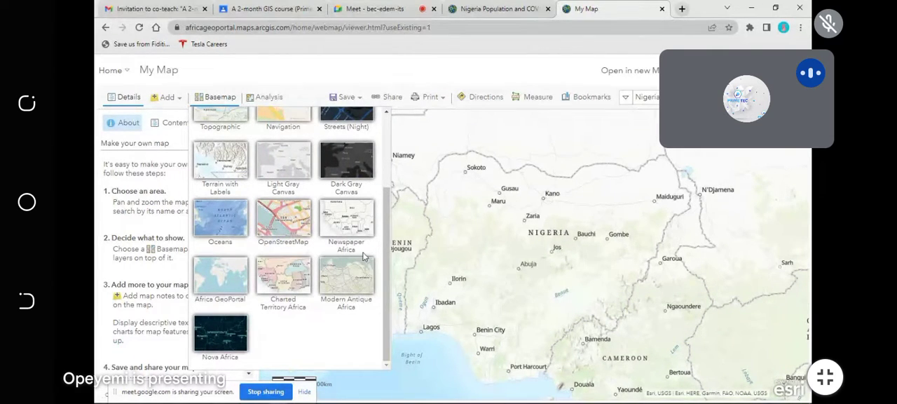
scroll(284, 284, "up", 1)
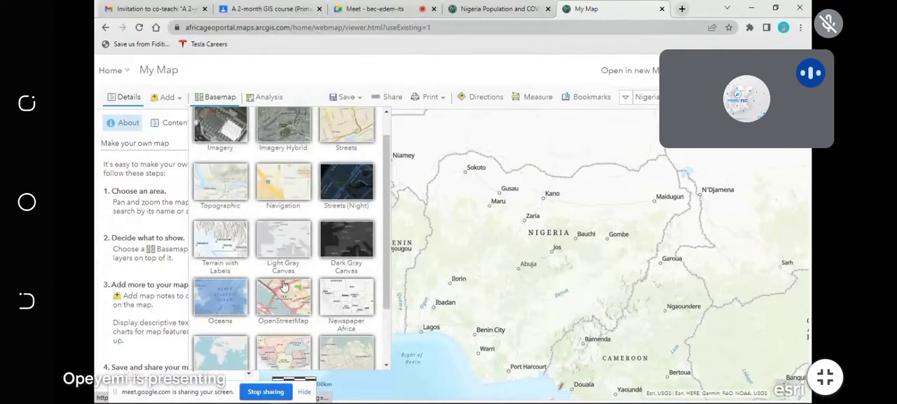
scroll(284, 285, "up", 1)
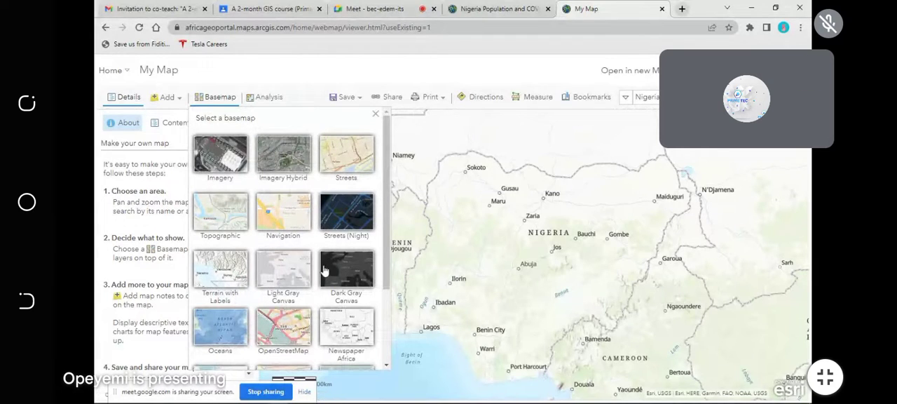
scroll(339, 278, "down", 1)
left_click(331, 212)
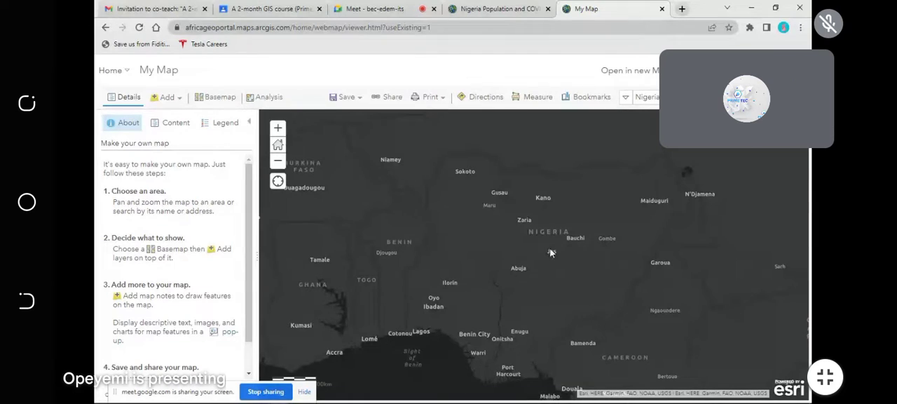
Step: Try out the Nova Africa basemap and switch back to Dark Gray Canvas
left_click(214, 98)
scroll(261, 215, "down", 2)
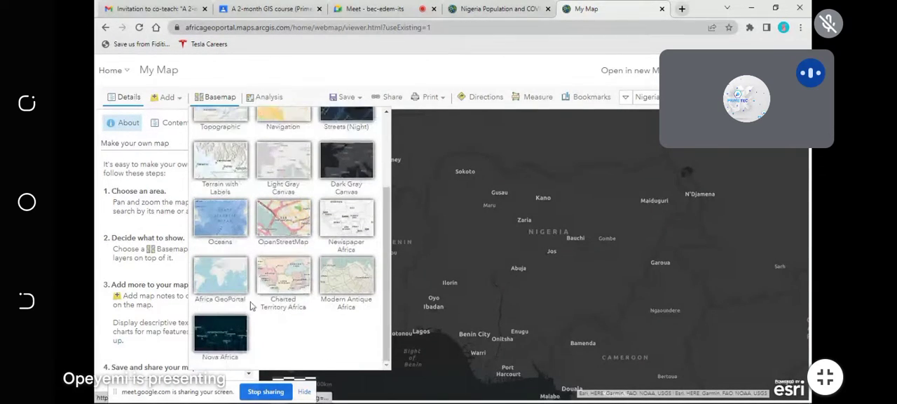
left_click(236, 336)
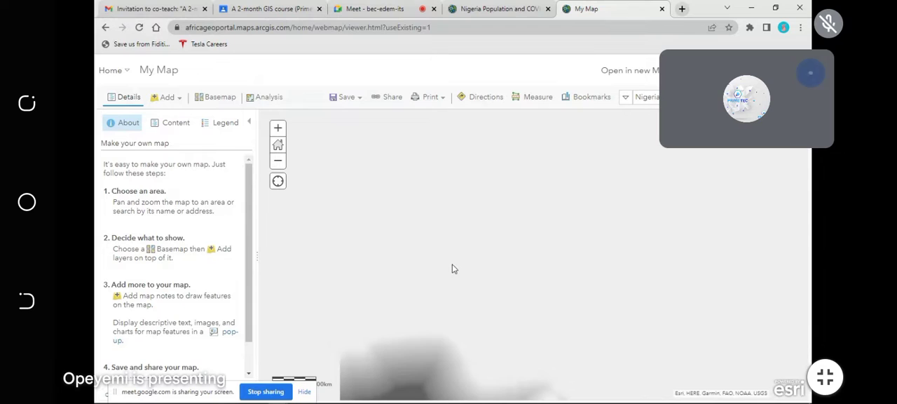
left_click(220, 97)
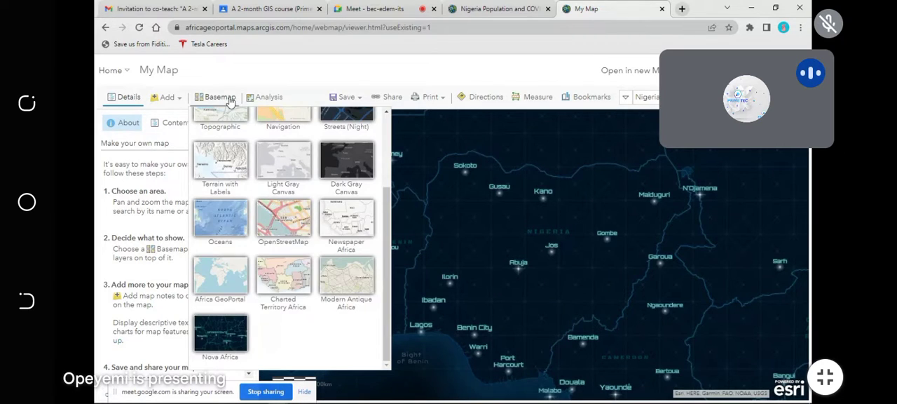
left_click(333, 162)
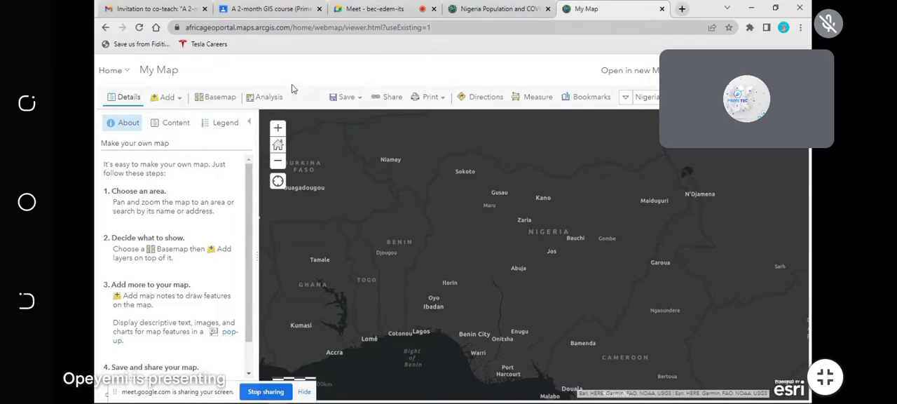
left_click(112, 70)
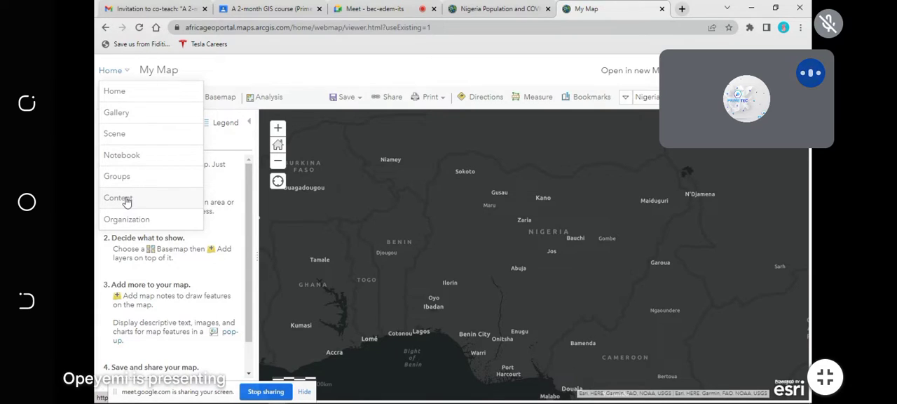
left_click(127, 72)
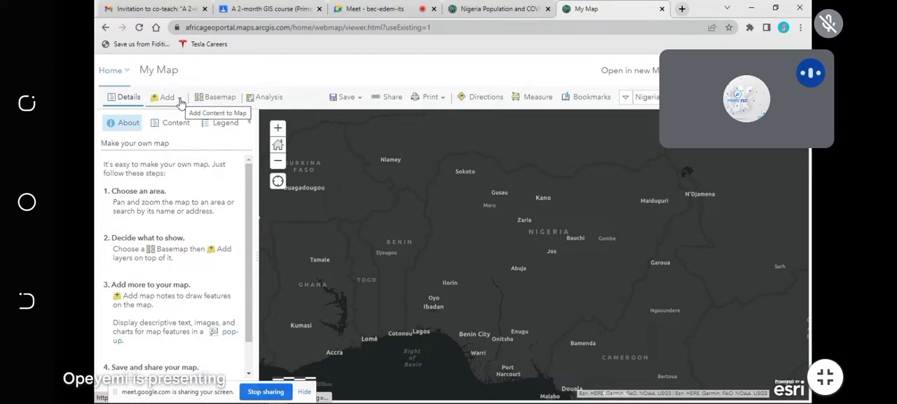
Step: Start a search for layers to add to the map and look through the layers in My Content
left_click(180, 103)
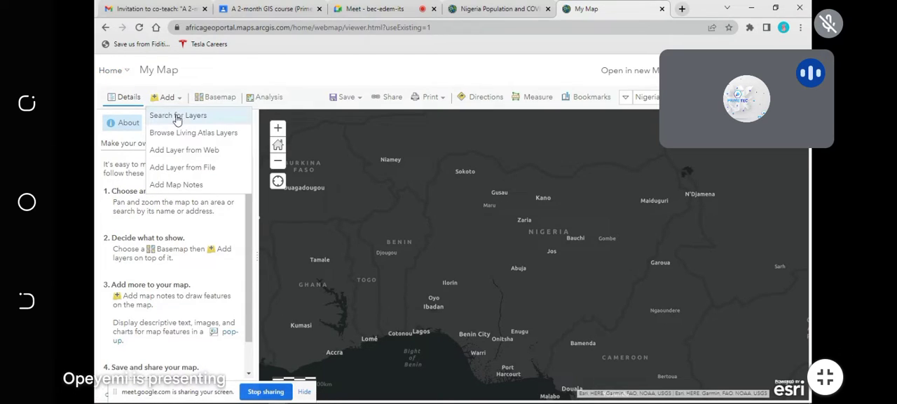
left_click(176, 118)
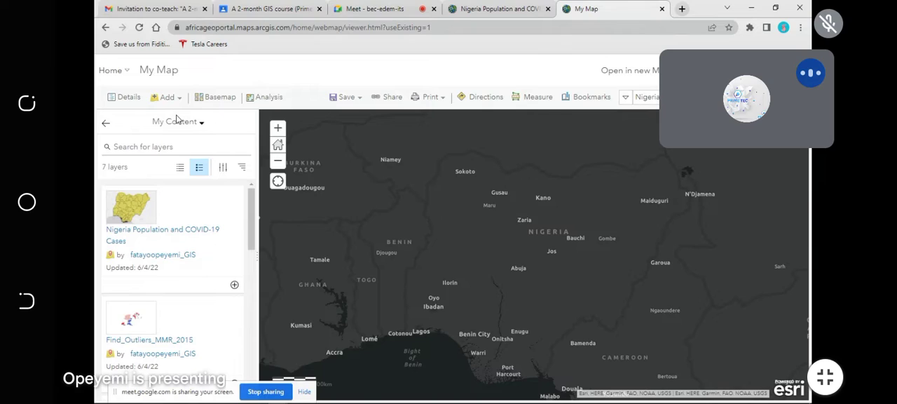
scroll(171, 301, "down", 2)
scroll(119, 266, "up", 2)
scroll(144, 242, "down", 7)
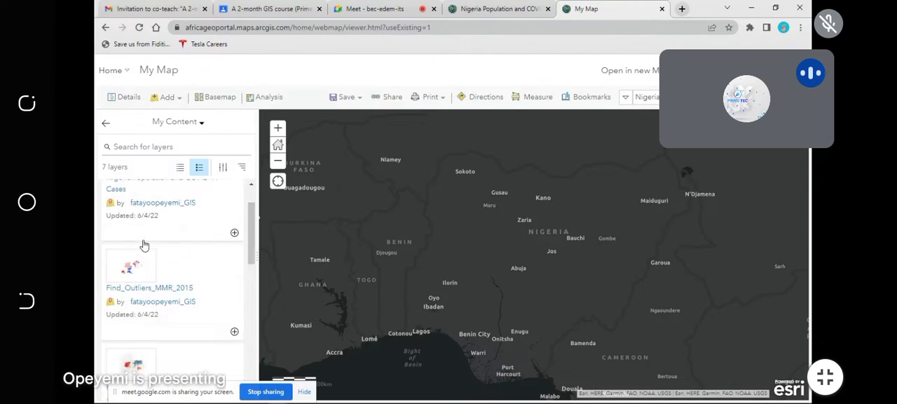
scroll(144, 252, "down", 3)
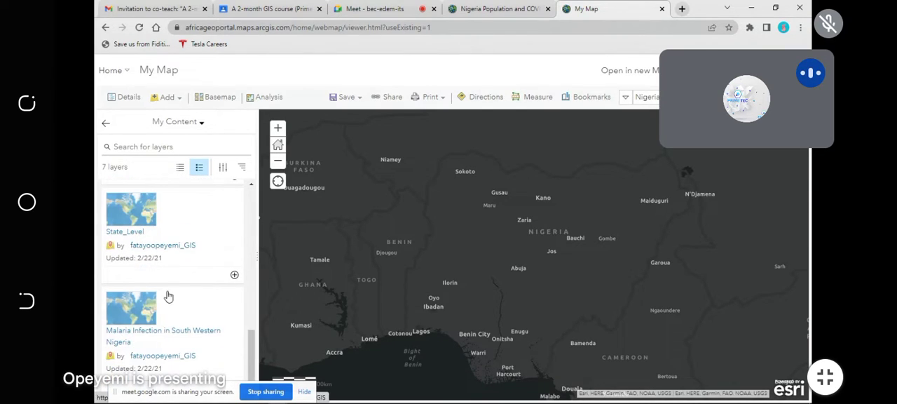
left_click_drag(128, 391, 296, 376)
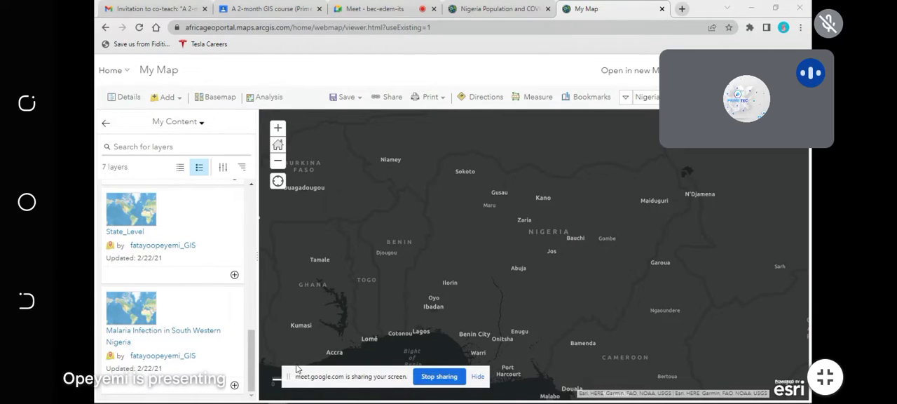
left_click_drag(295, 376, 130, 377)
scroll(140, 233, "up", 5)
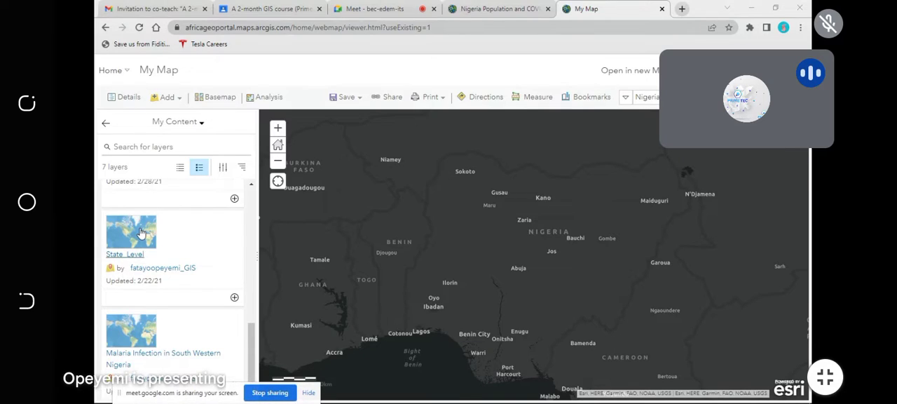
scroll(140, 232, "up", 2)
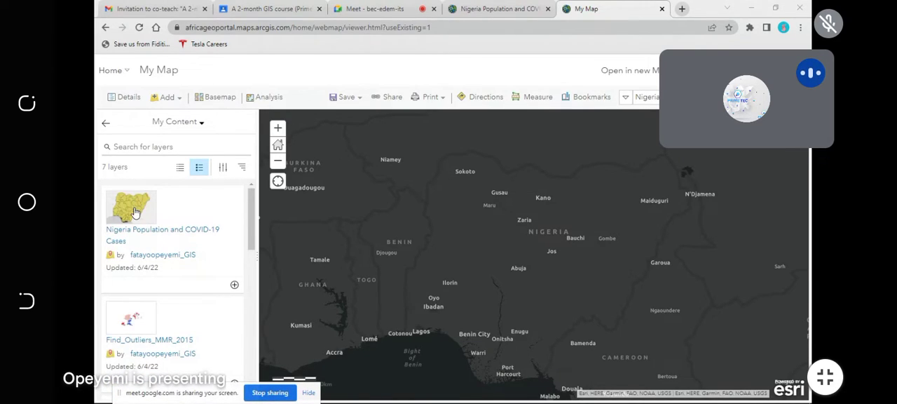
Step: Add the Nigeria Population and COVID-19 Cases layer to the map from its item details and close the details
left_click(140, 150)
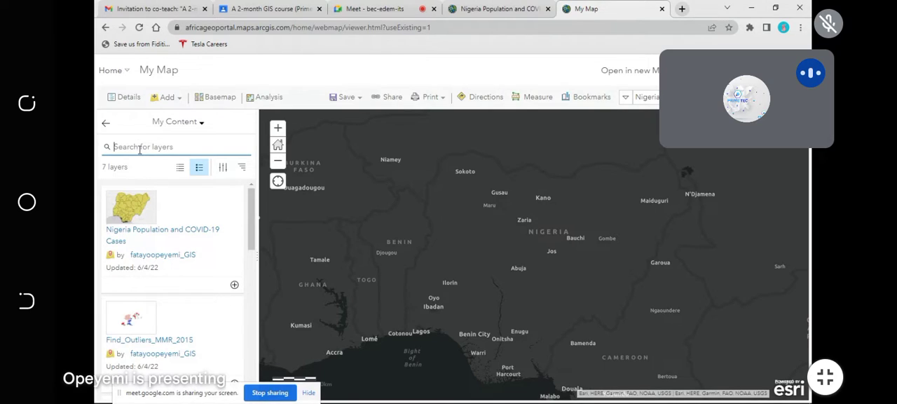
left_click(130, 203)
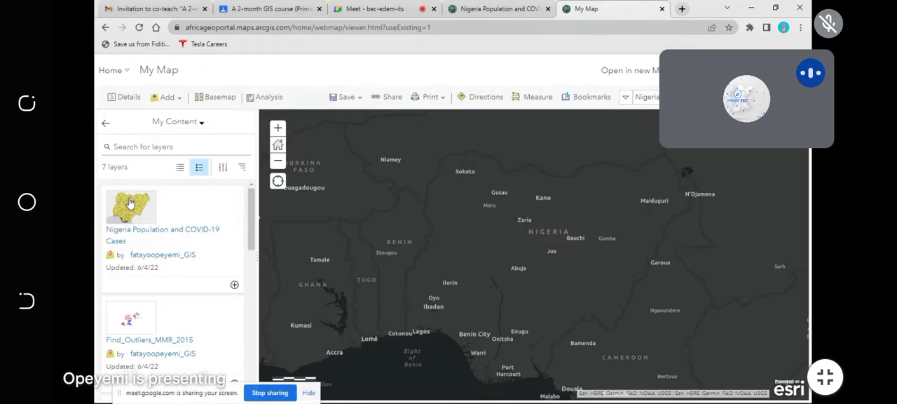
left_click(156, 232)
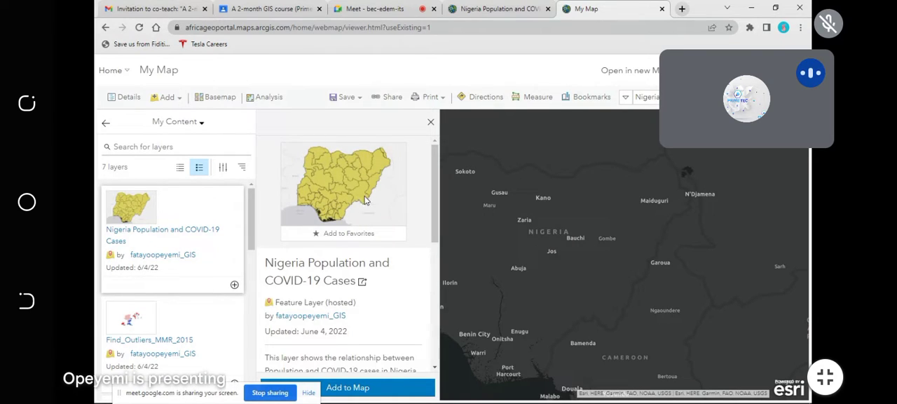
left_click(350, 388)
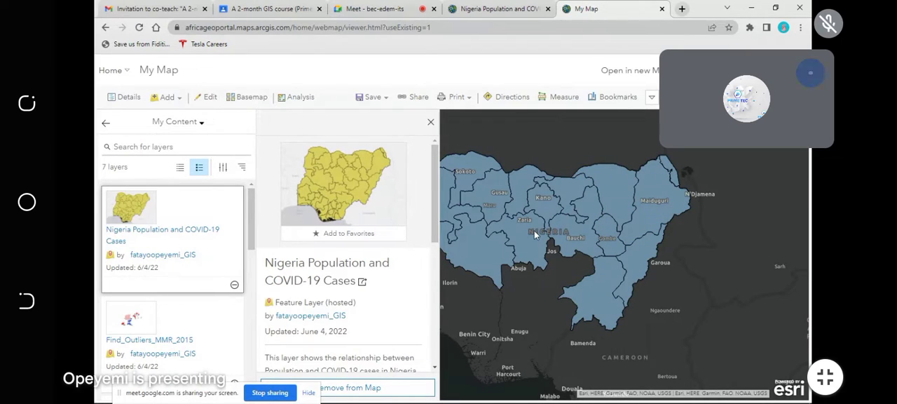
left_click(431, 124)
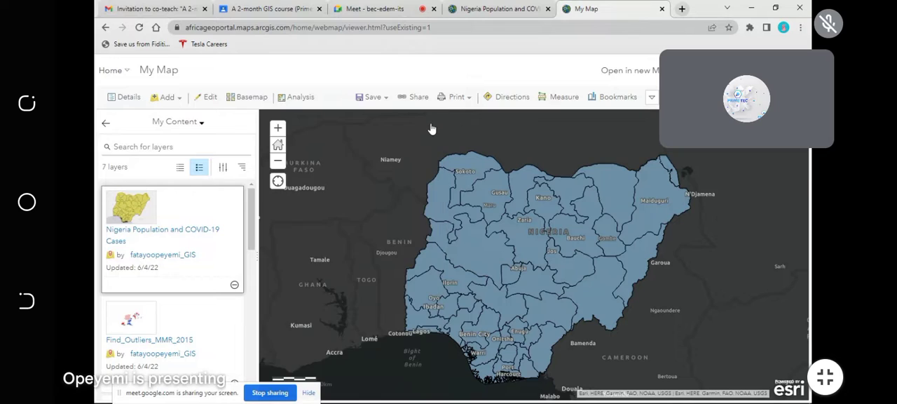
Step: Inspect Niger state's population and COVID records on the map, switching between the two, and close the popup
left_click(472, 251)
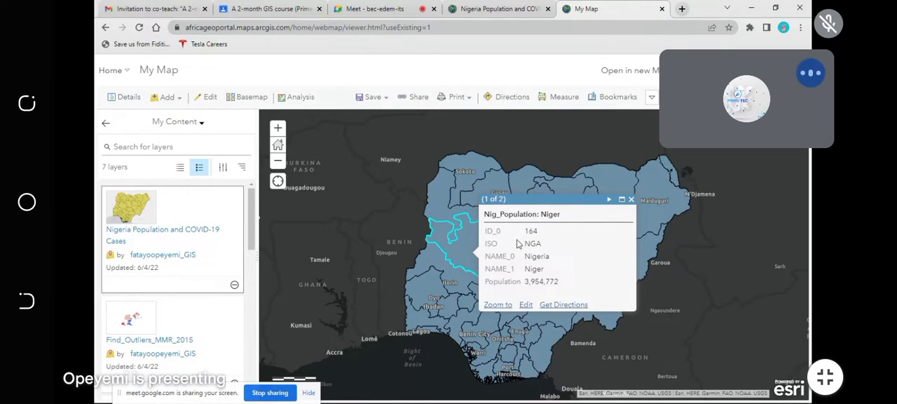
left_click(607, 200)
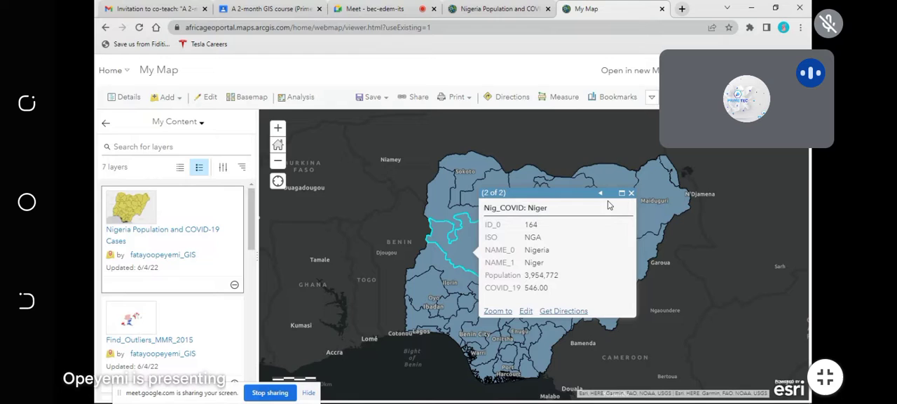
left_click(600, 194)
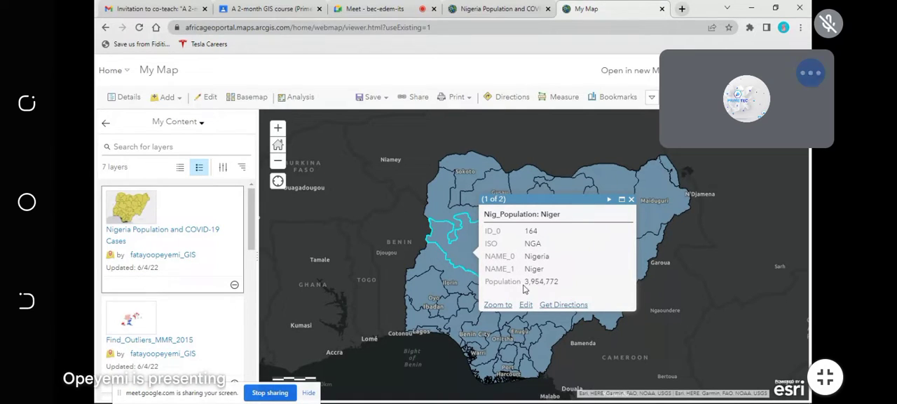
left_click(609, 199)
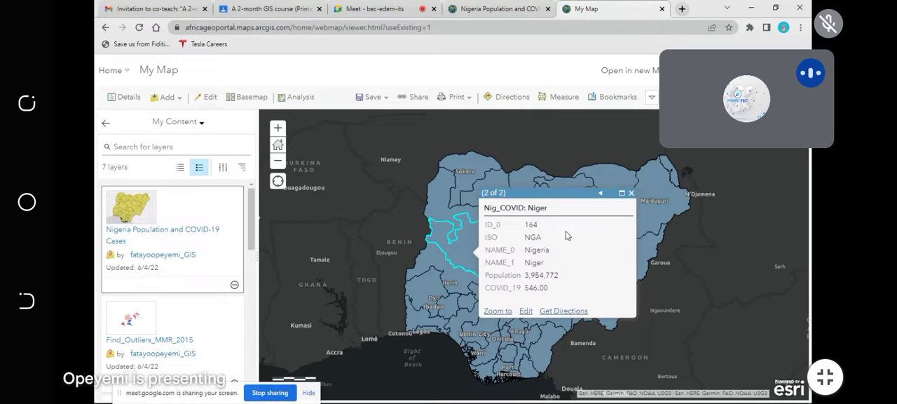
left_click(600, 192)
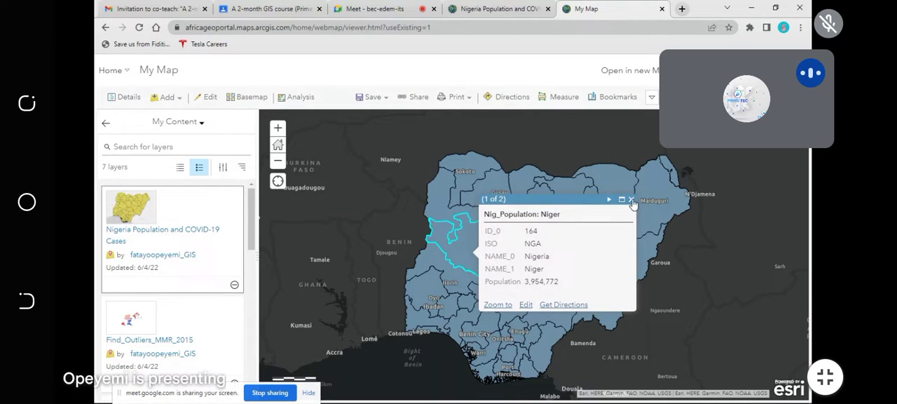
left_click(631, 201)
Step: Examine the population popups of Borno, Adamawa, Taraba, Kogi, Yobe, Oyo, Bauchi and Niger states, and close the last popup
left_click(648, 202)
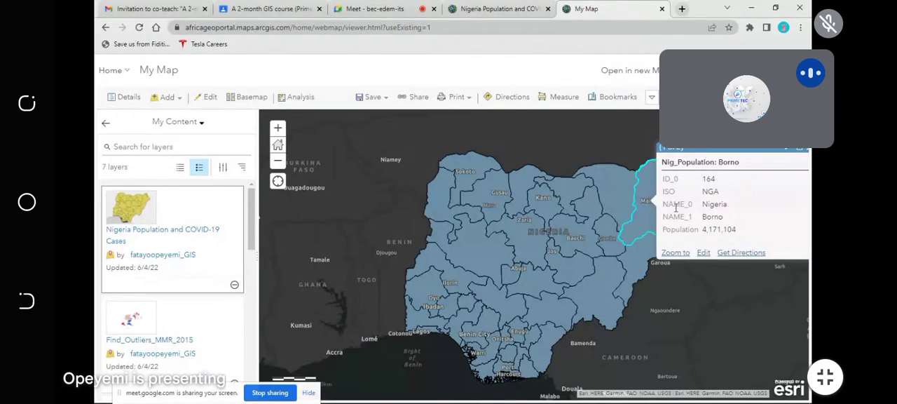
left_click(640, 263)
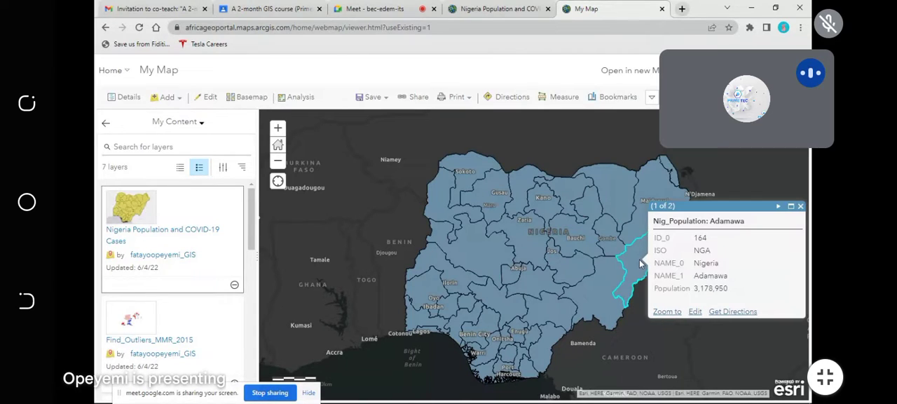
left_click(597, 285)
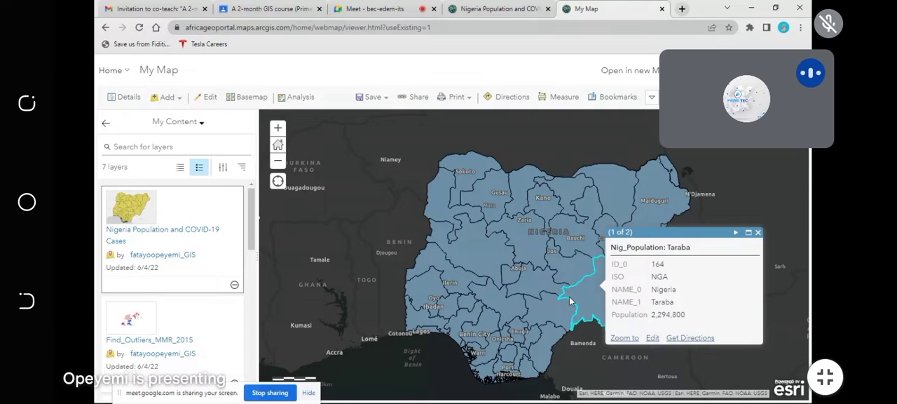
left_click(508, 312)
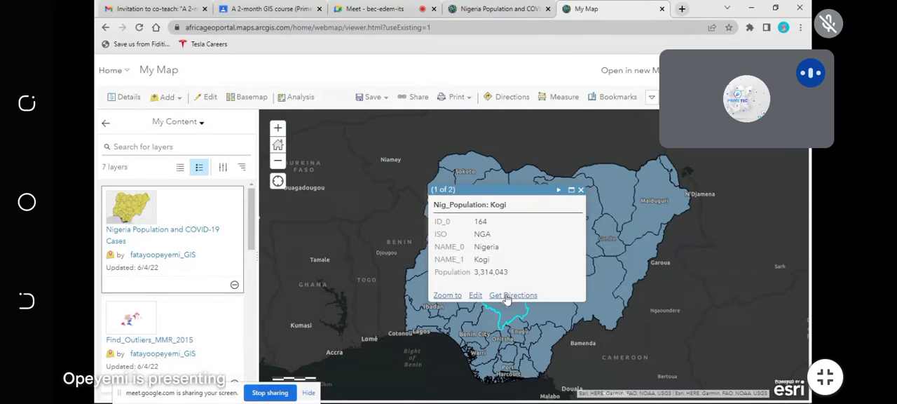
left_click(590, 207)
left_click(655, 180)
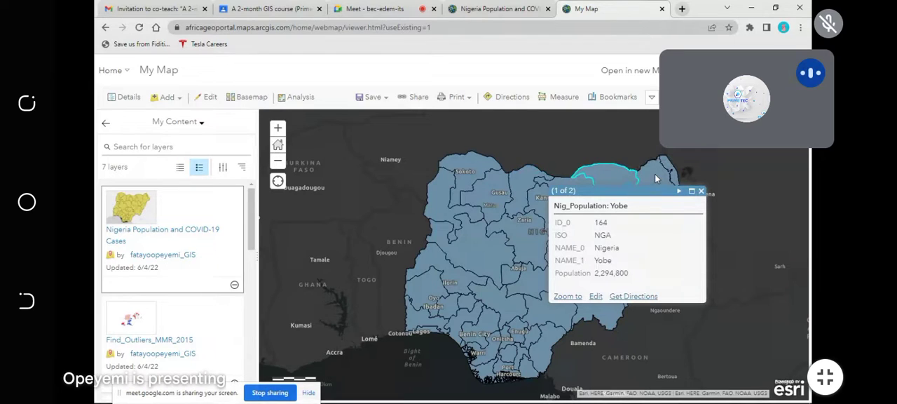
left_click(459, 280)
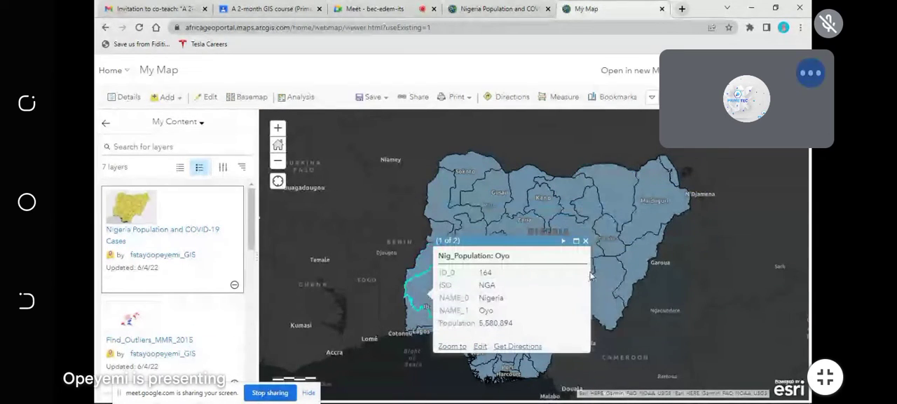
left_click(609, 293)
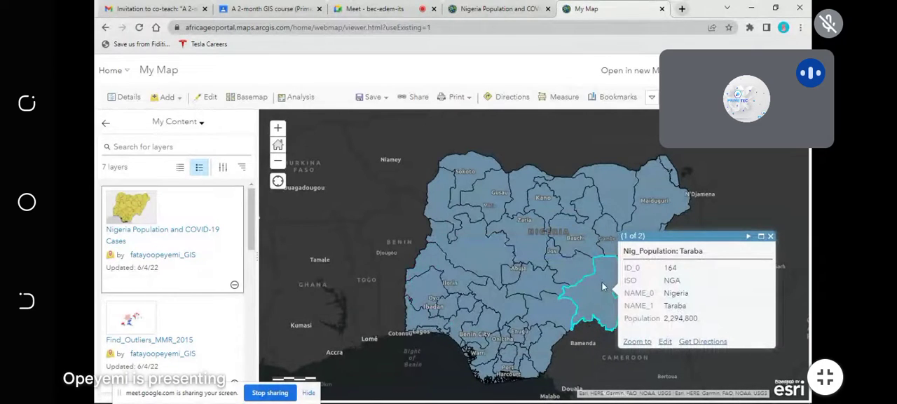
left_click(578, 241)
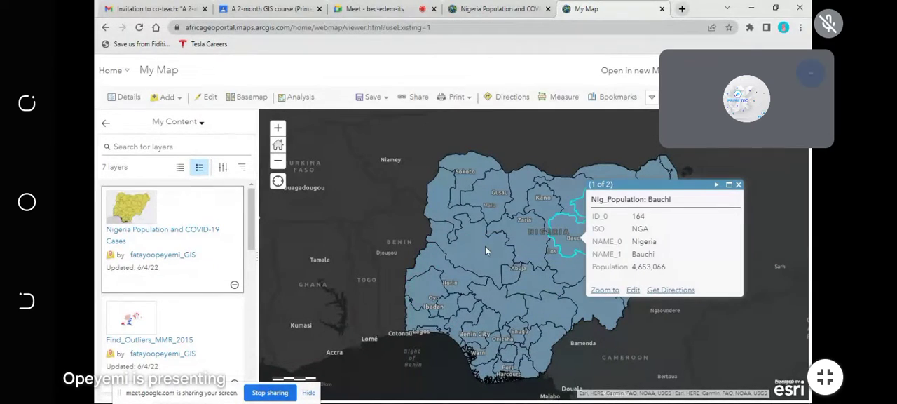
left_click(485, 246)
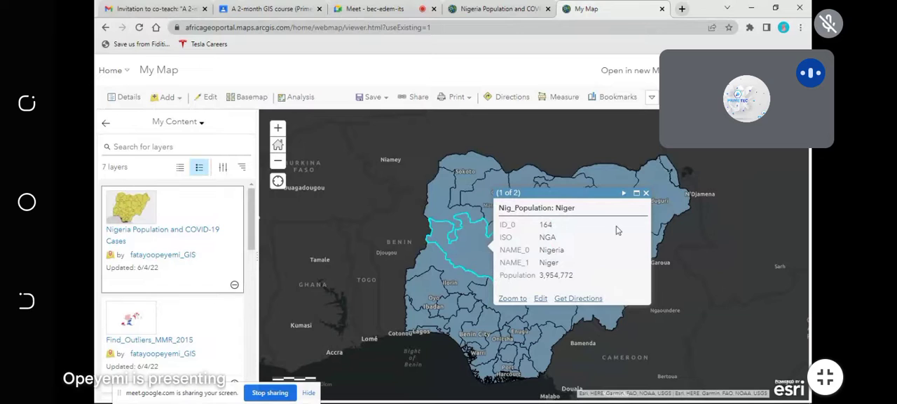
left_click(645, 193)
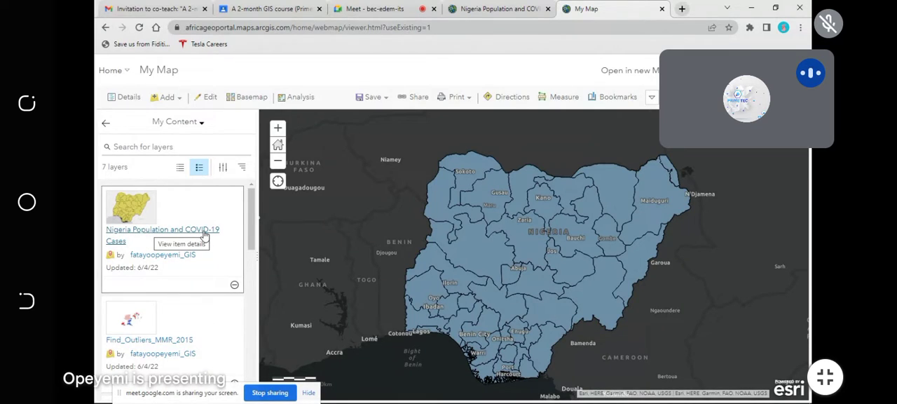
Step: Show the map's contents and hide the Nig COVID layer to view the Nig Population layer beneath, turning it back on
left_click(297, 98)
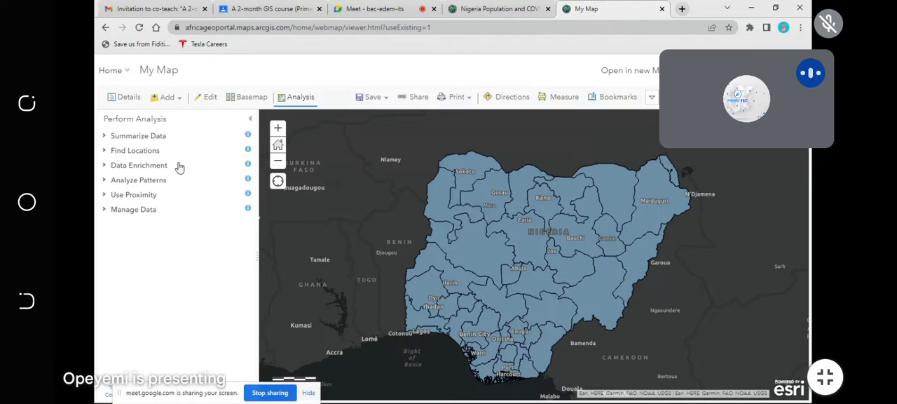
left_click(125, 98)
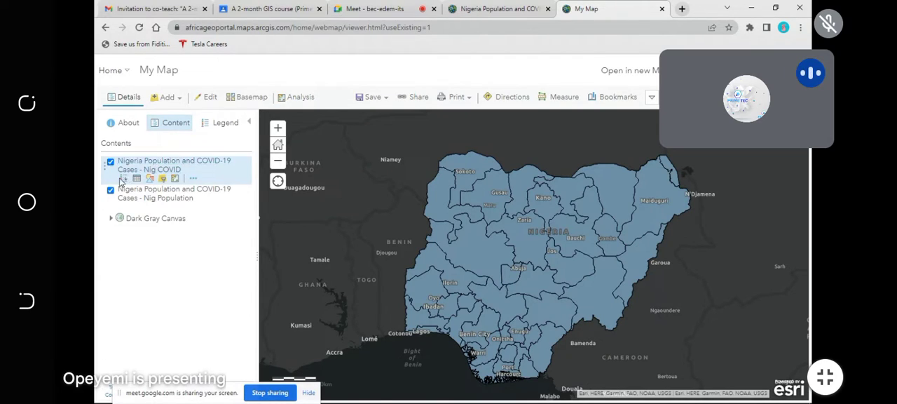
mouse_move(113, 188)
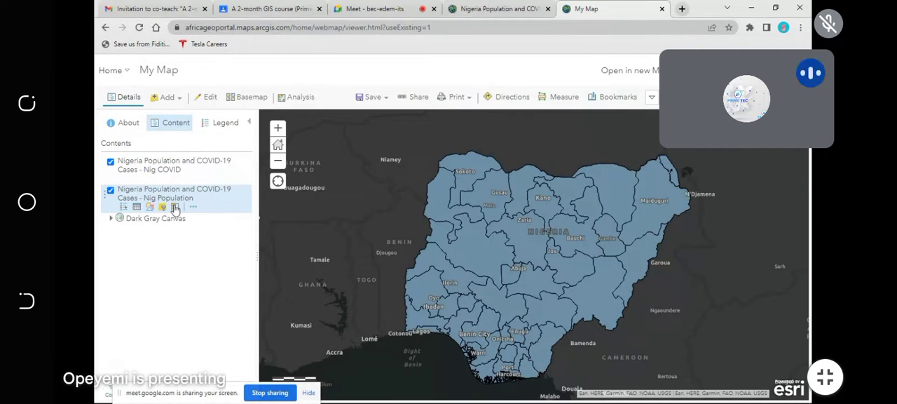
left_click(110, 161)
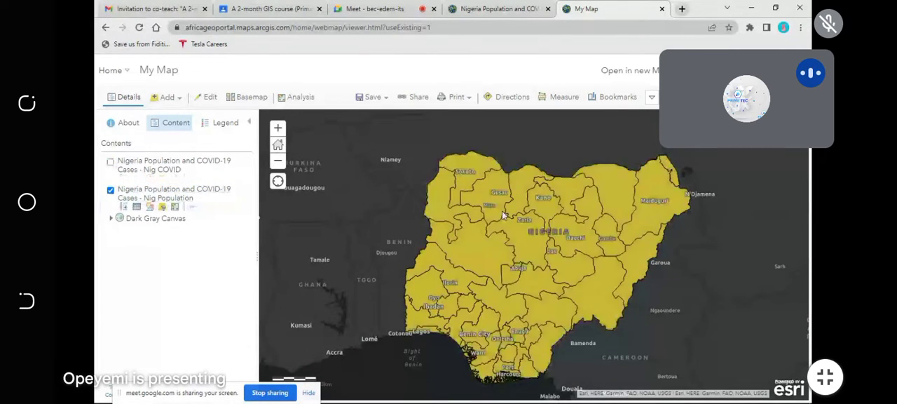
left_click(110, 162)
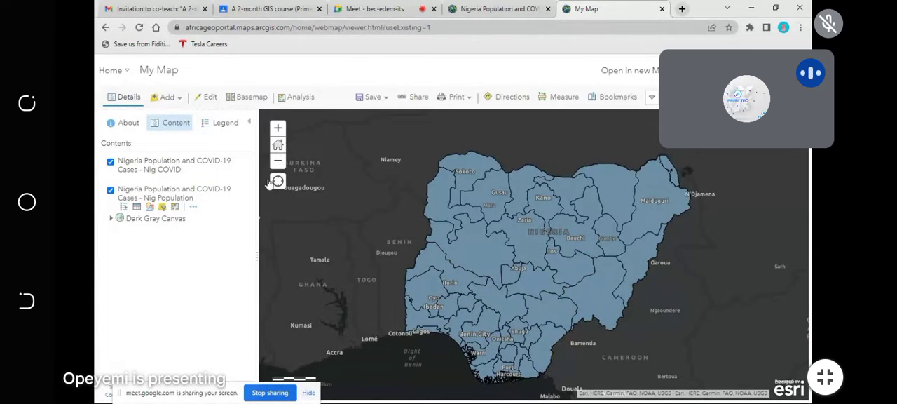
Step: Browse the analysis tools, examining those for summarizing data, finding locations and managing data
left_click(297, 99)
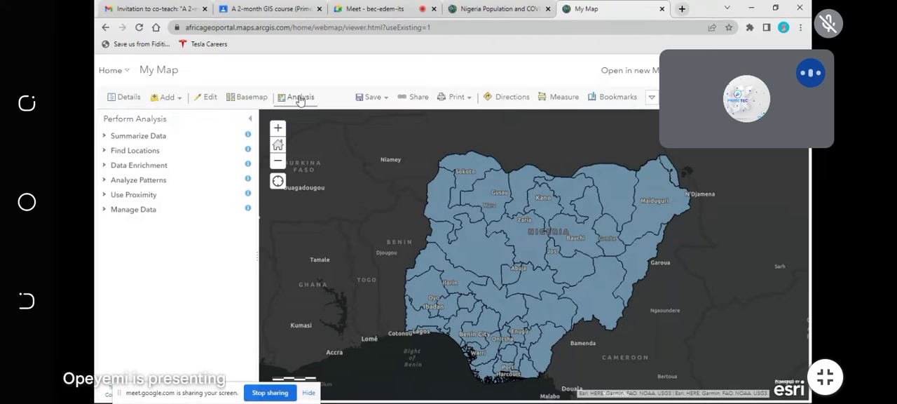
left_click(129, 137)
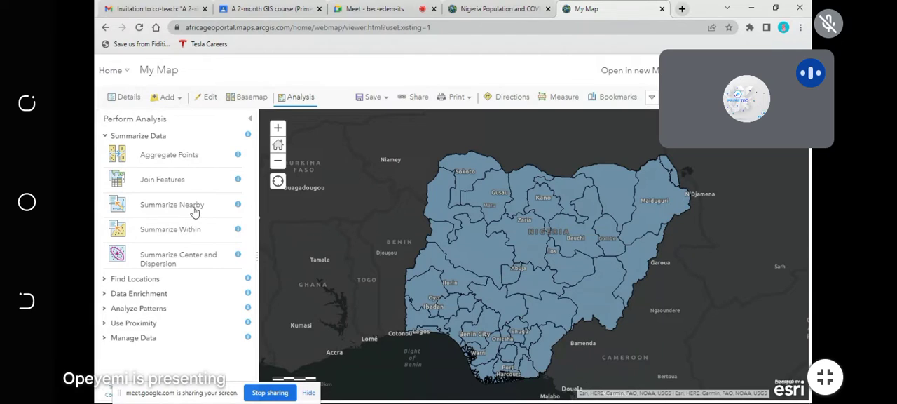
left_click(114, 136)
left_click(124, 151)
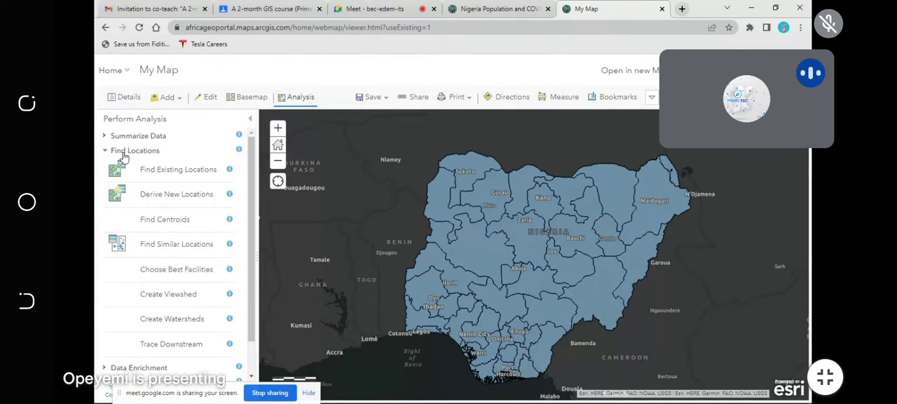
left_click(123, 151)
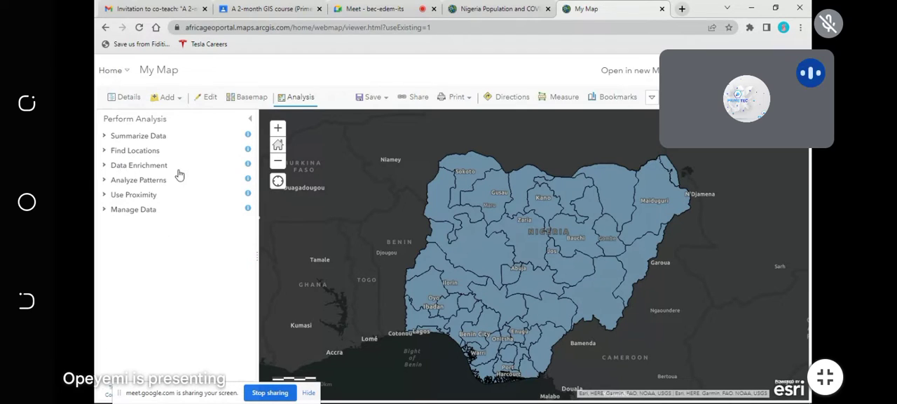
left_click(130, 214)
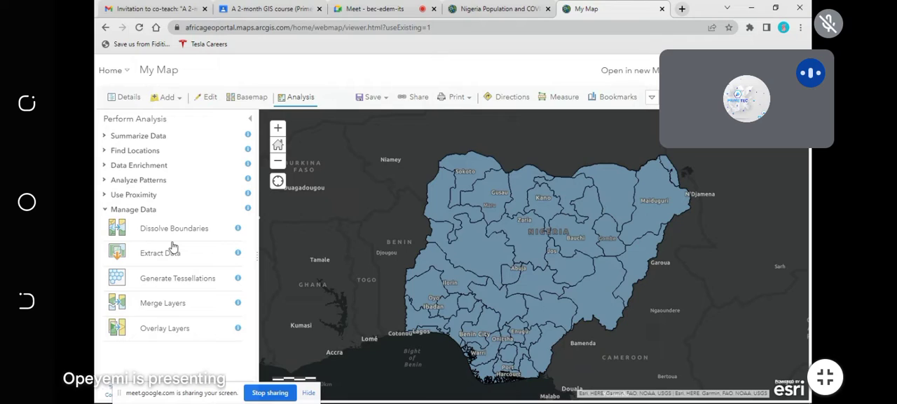
left_click(131, 209)
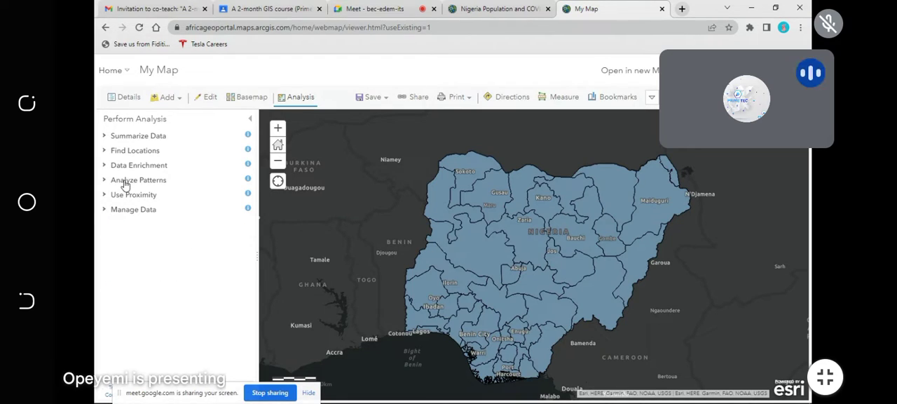
Step: Set up a Find Hot Spots analysis on the Nig_COVID layer, finding clusters by the COVID_19 field
left_click(126, 180)
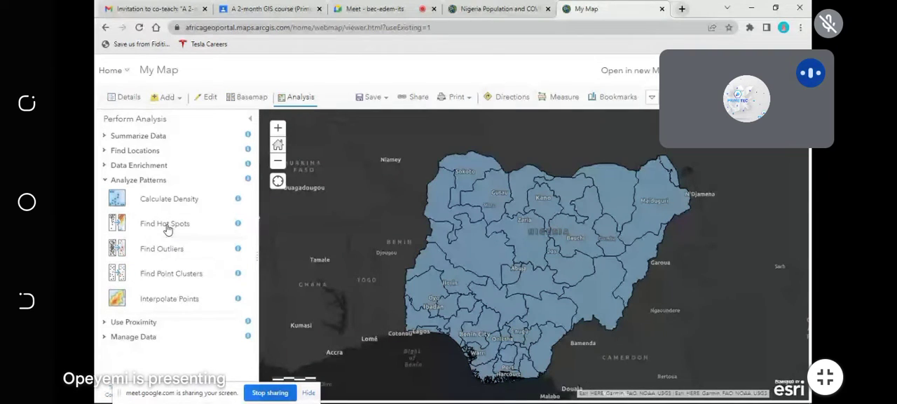
left_click(167, 226)
left_click(195, 180)
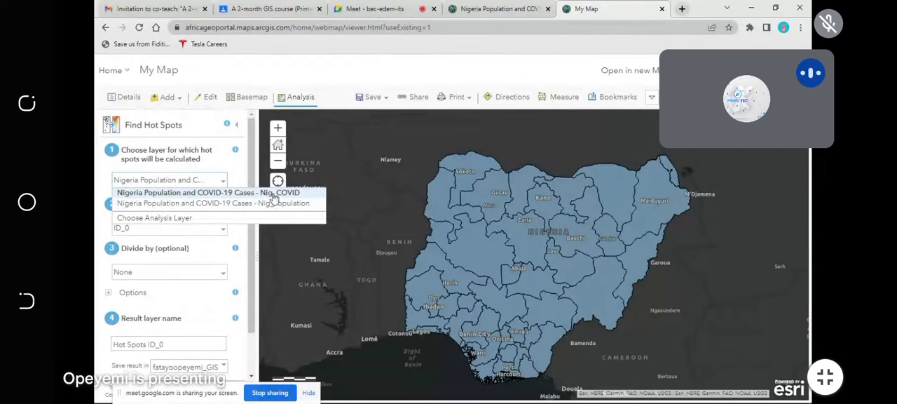
left_click(232, 196)
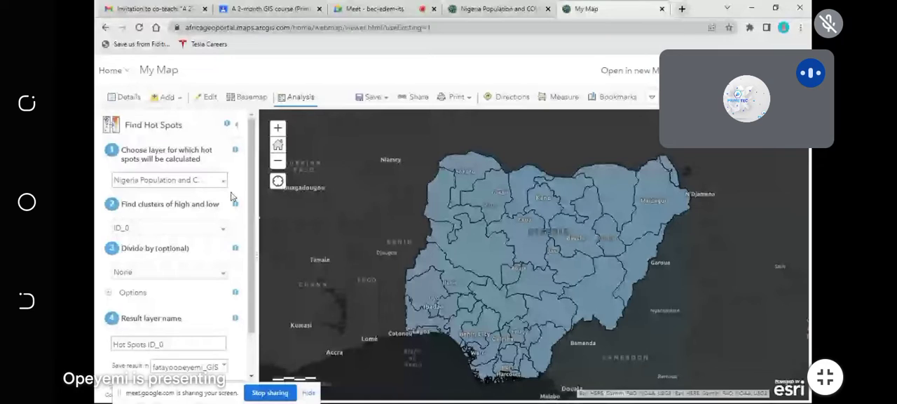
left_click(224, 229)
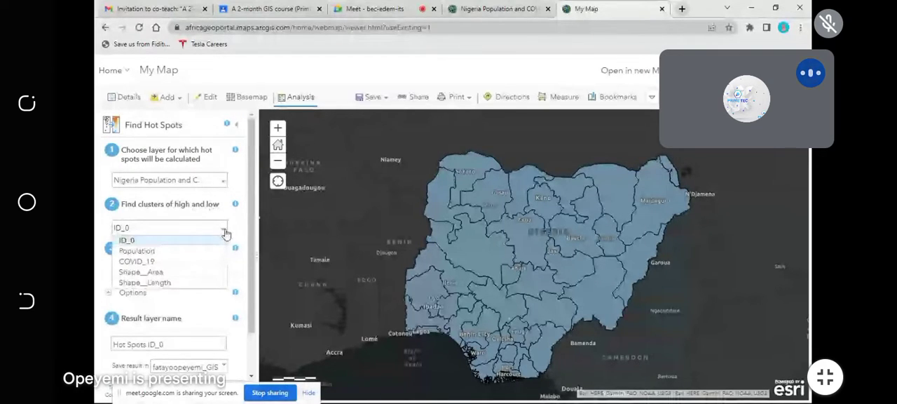
left_click(141, 261)
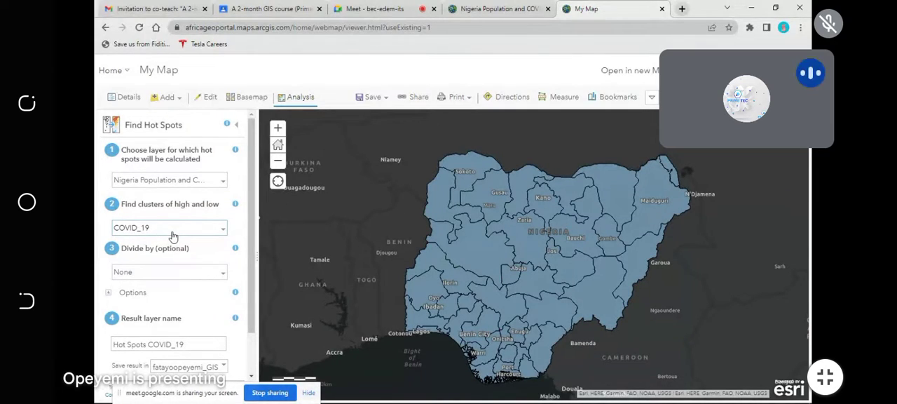
Step: Name the hot spot result layer "COVID-19 Hot and Cold Spots"
scroll(155, 224, "down", 1)
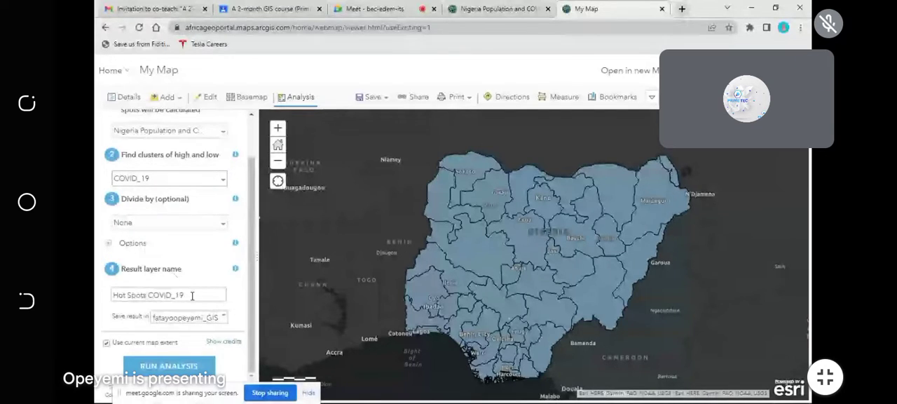
left_click_drag(223, 295, 155, 297)
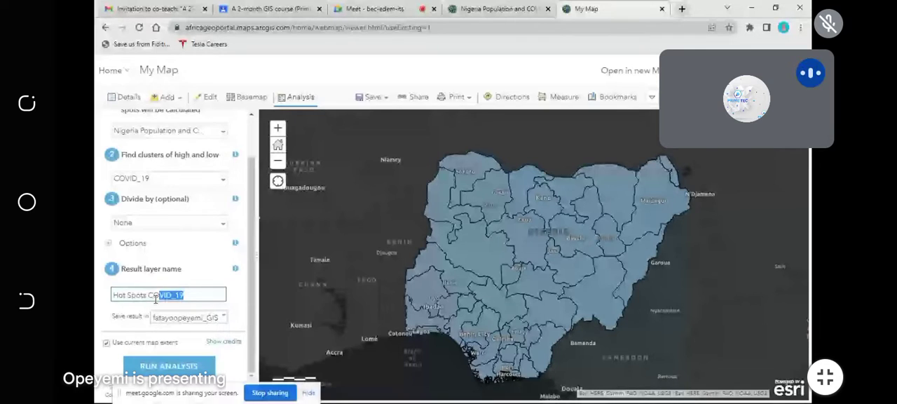
left_click_drag(156, 299, 110, 302)
type("kcvb")
key("BackSpace")
key("BackSpace")
key("BackSpace")
key("BackSpace")
type("COV")
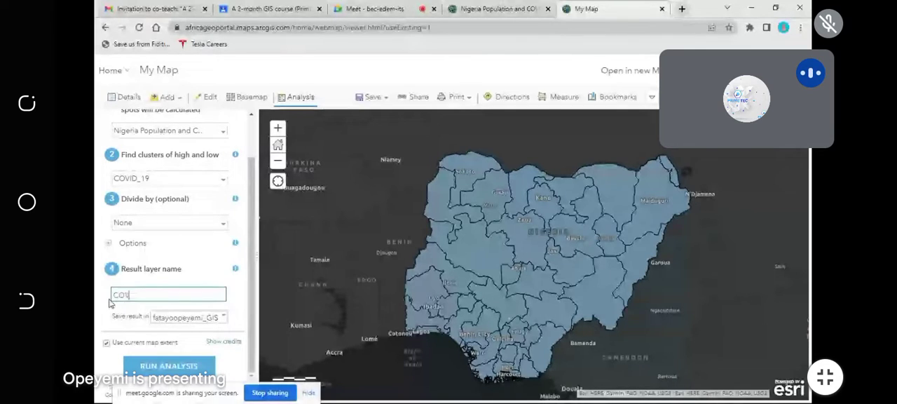
type("ID-19 Hot and Cold Spots")
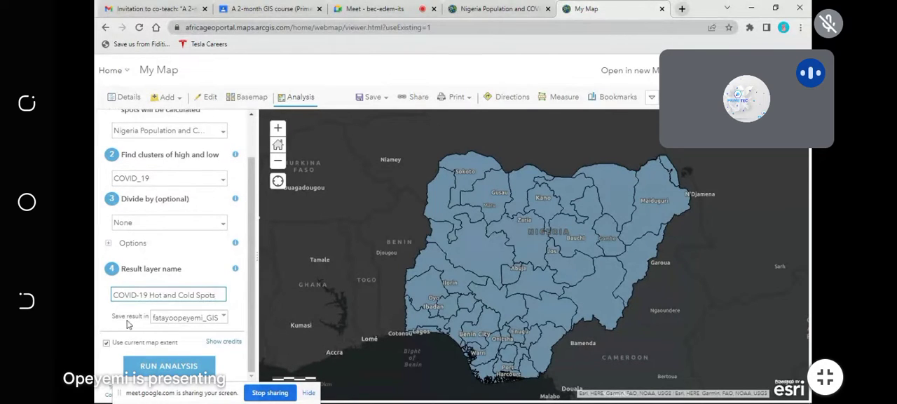
Step: Run the COVID-19 hot spot analysis, keeping the suggested result folder and the current map extent
left_click(224, 318)
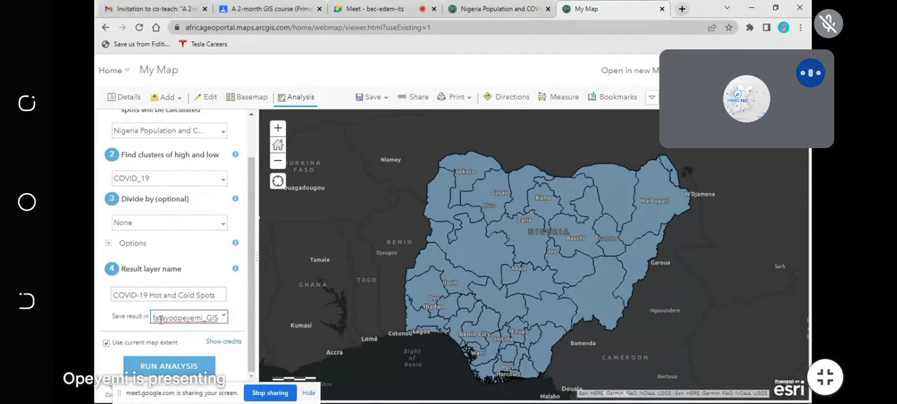
left_click(243, 299)
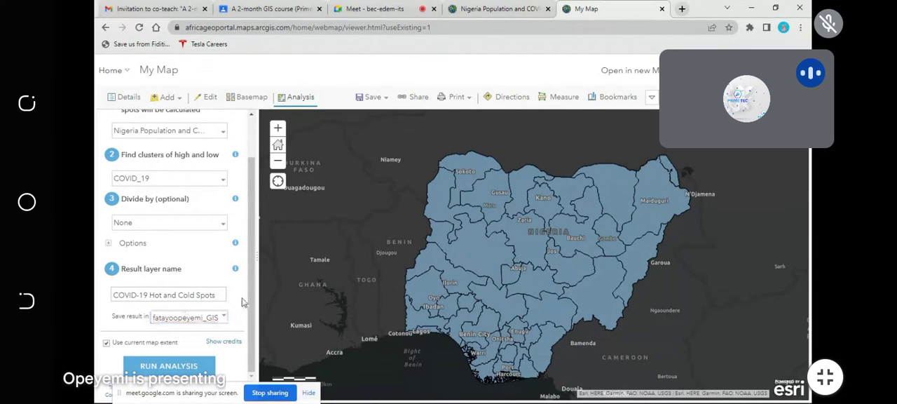
left_click(168, 364)
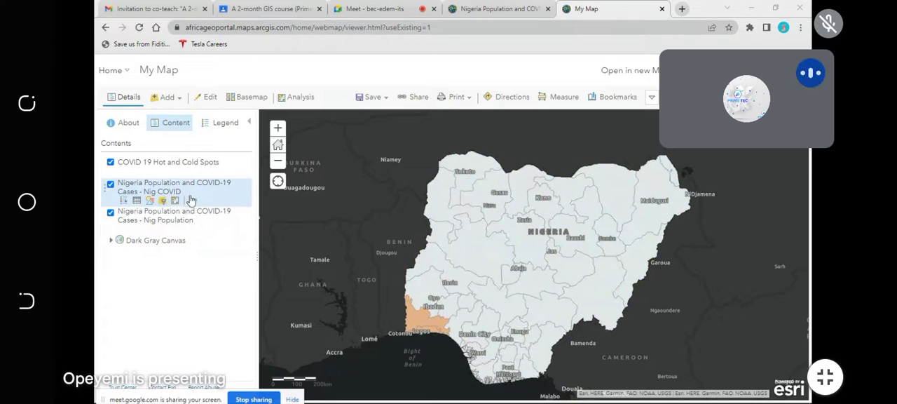
Step: Expand the COVID 19 Hot and Cold Spots legend and view the result with the Nig COVID and Nig Population layers off, restoring both
left_click(122, 174)
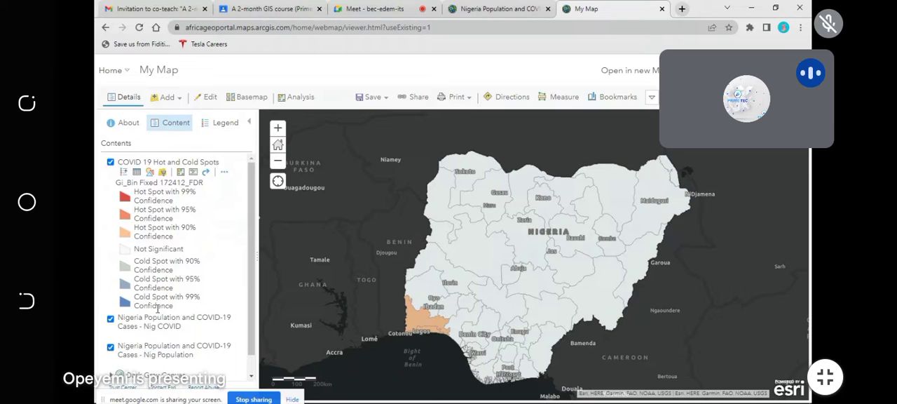
left_click(110, 319)
left_click(110, 348)
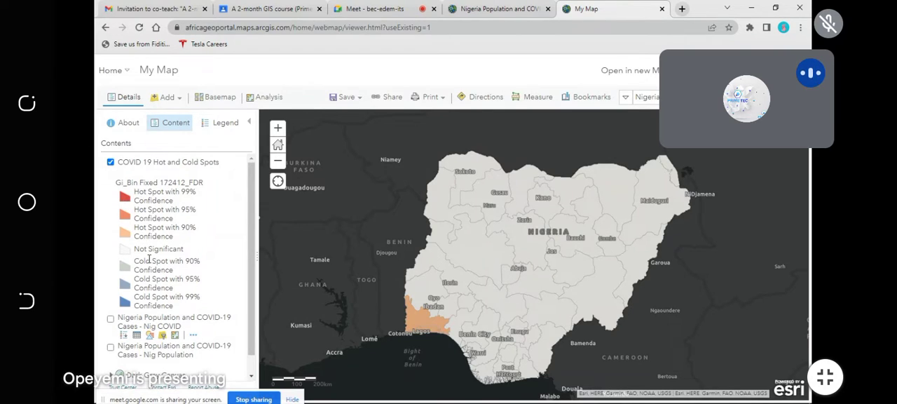
left_click(110, 318)
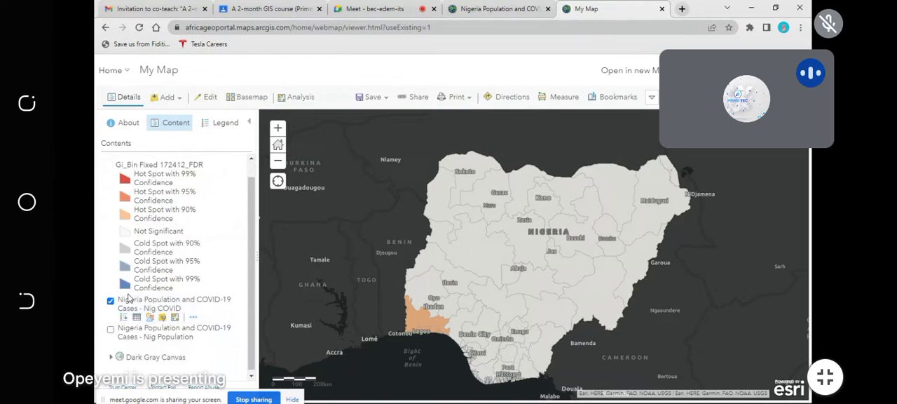
scroll(121, 311, "down", 1)
left_click(110, 326)
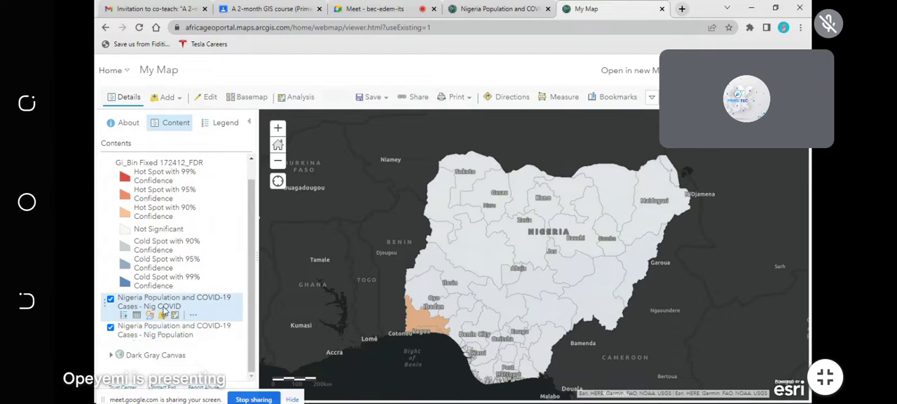
Step: Run Find Hot Spots on the Nig_Population layer using the Population field, with the result layer name Hot Spots Population
left_click(292, 99)
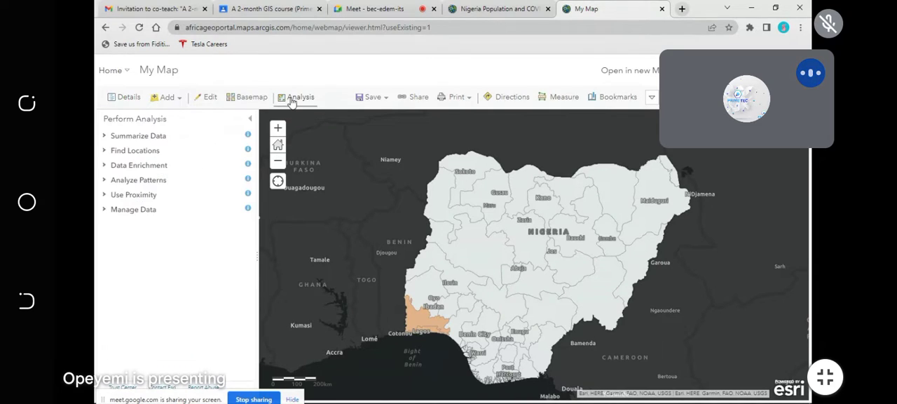
left_click(129, 181)
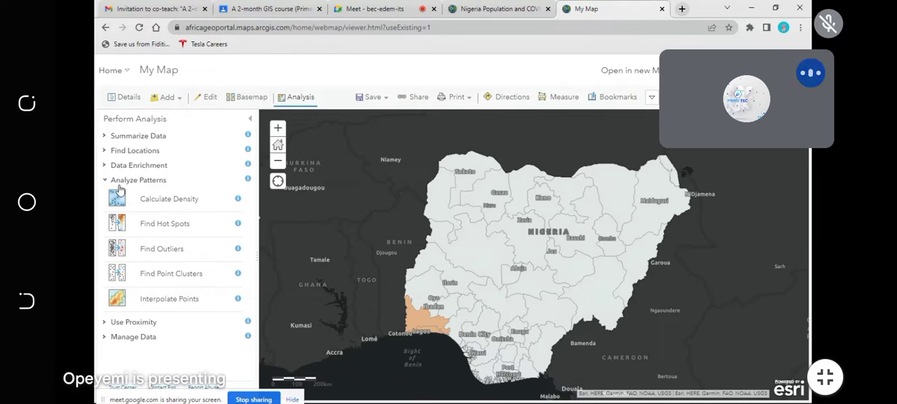
left_click(158, 224)
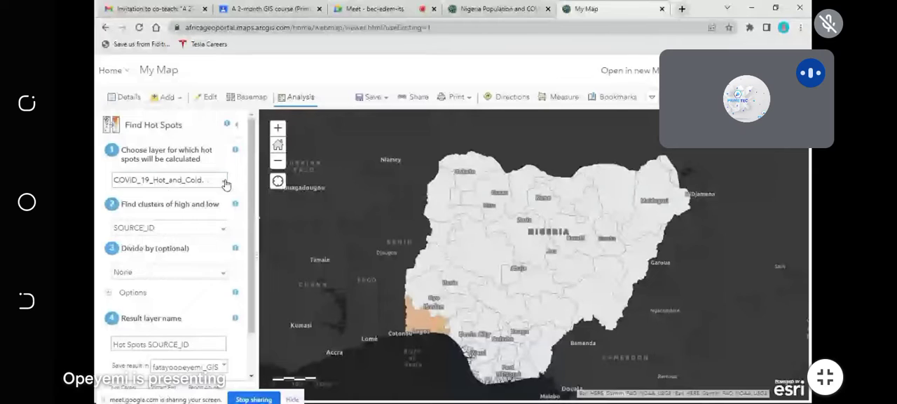
left_click(224, 182)
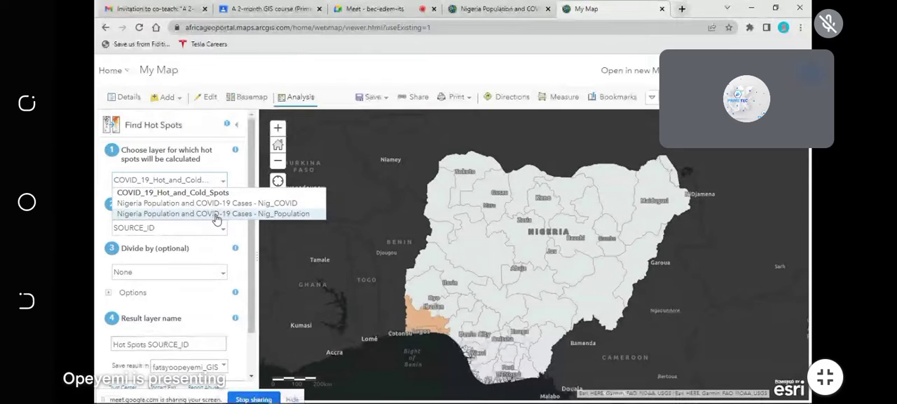
left_click(216, 217)
left_click(216, 228)
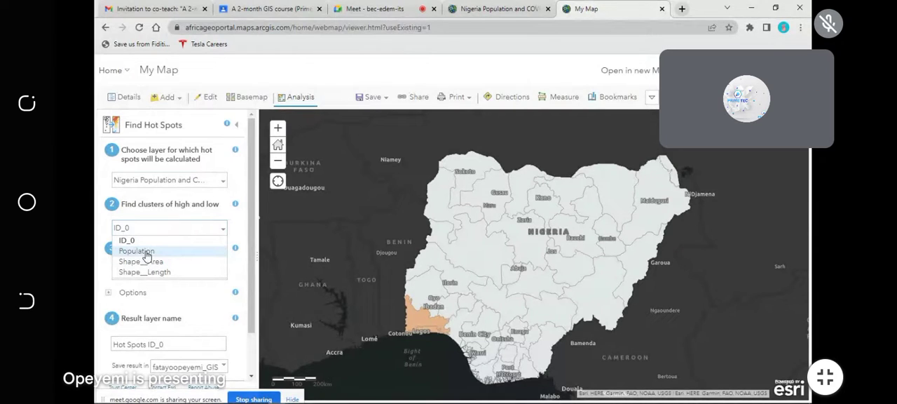
left_click(145, 253)
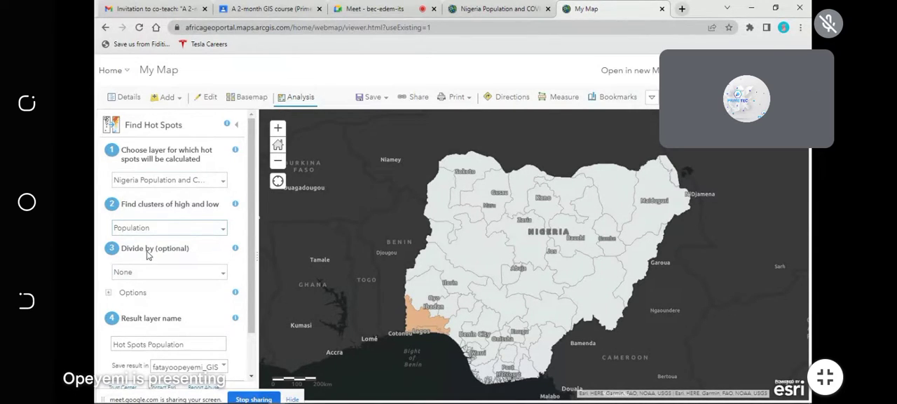
scroll(225, 276, "down", 1)
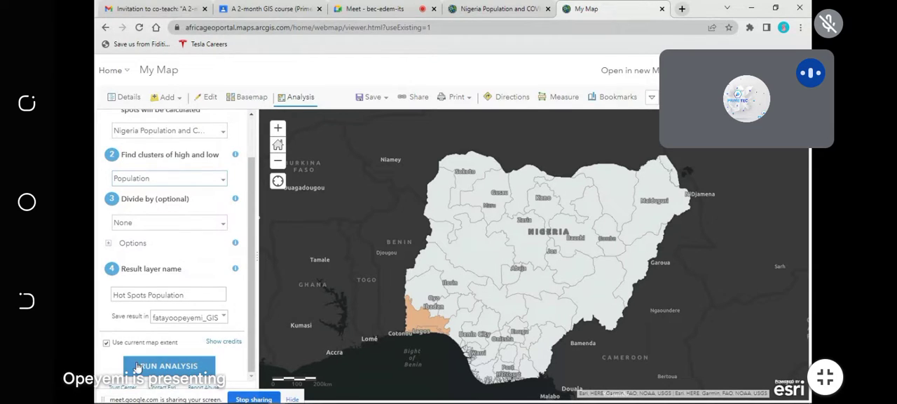
left_click(166, 368)
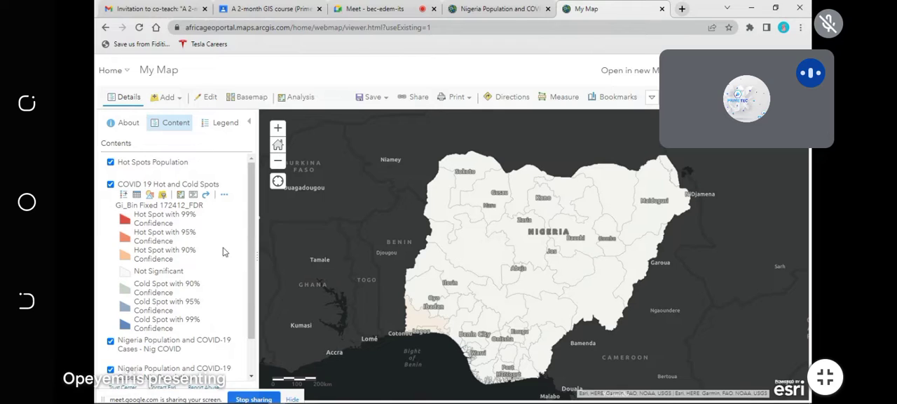
Step: Hide the COVID 19 Hot and Cold Spots and Hot Spots Population layers, checking the population legend and collapsing both legends
left_click(110, 184)
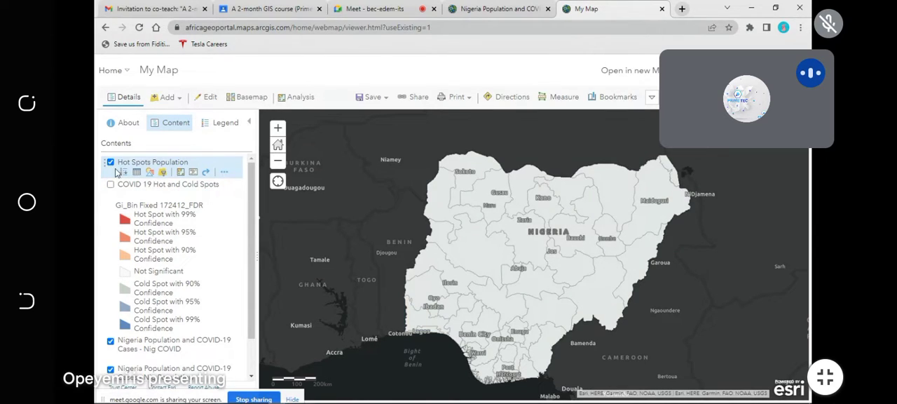
left_click(120, 165)
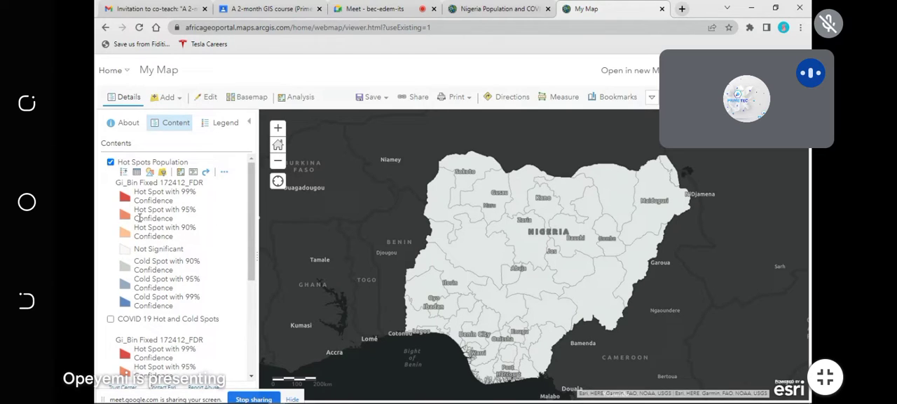
left_click(110, 162)
scroll(115, 182, "down", 3)
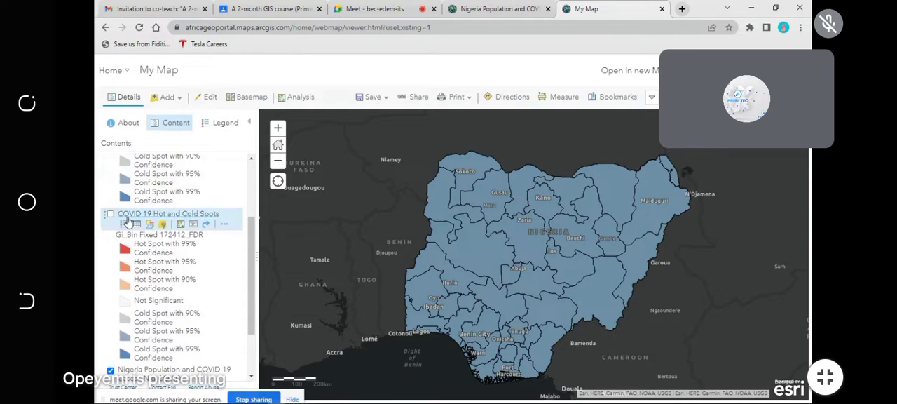
left_click(128, 215)
scroll(126, 217, "up", 3)
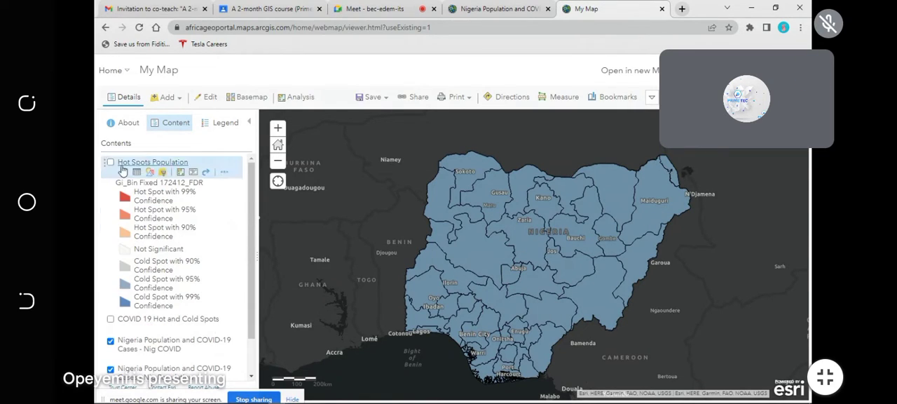
left_click(122, 166)
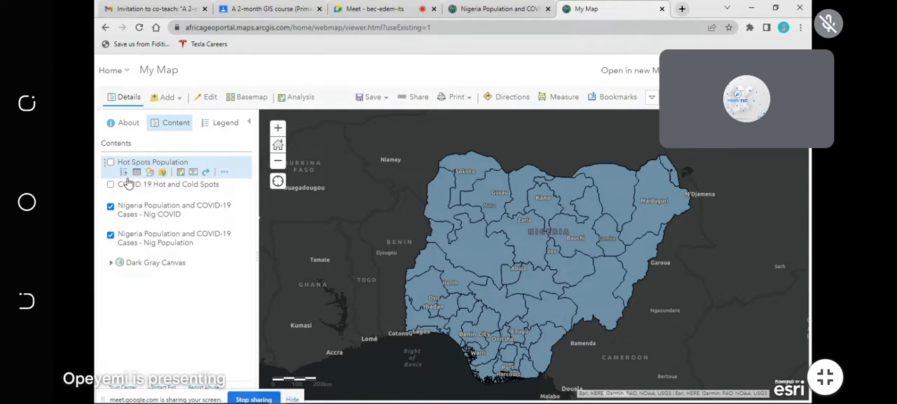
Step: View the map legend for the Nig_COVID and Nig_Population layers, returning to the layer contents
left_click(207, 127)
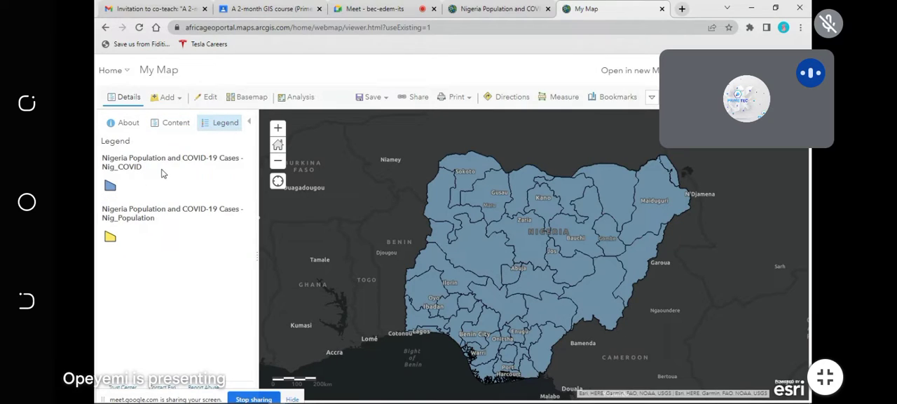
double_click(117, 217)
left_click(110, 239)
left_click(175, 124)
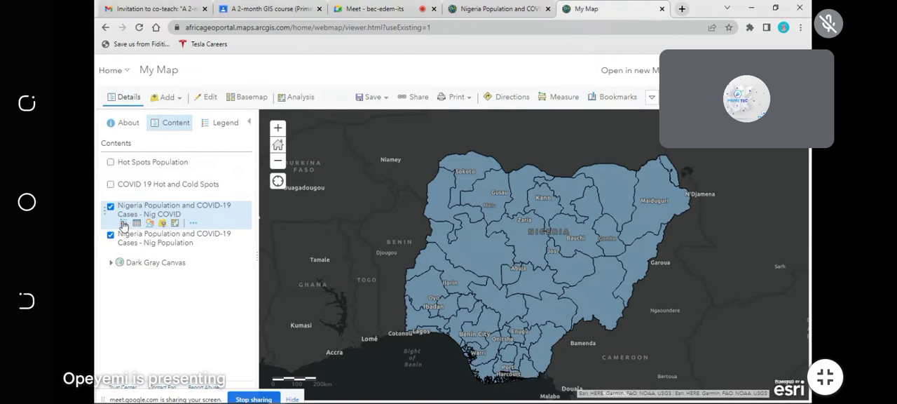
Step: Expand the legends of the Nig Population and Nig COVID layers, switching Nig COVID off and on to compare them
left_click(125, 251)
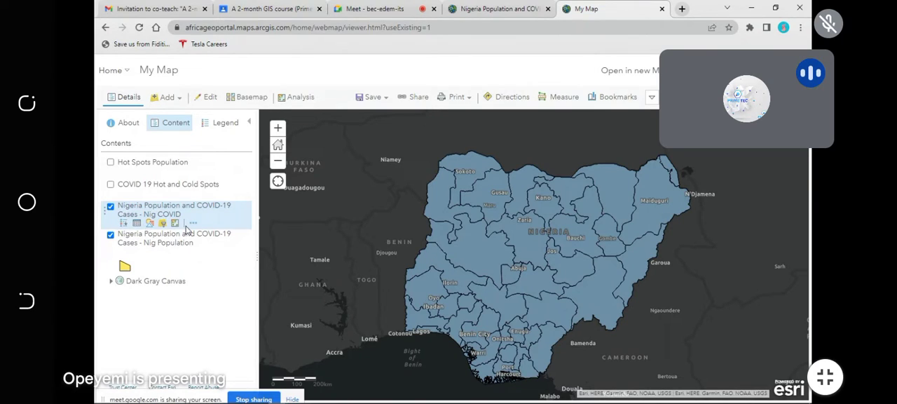
left_click(125, 225)
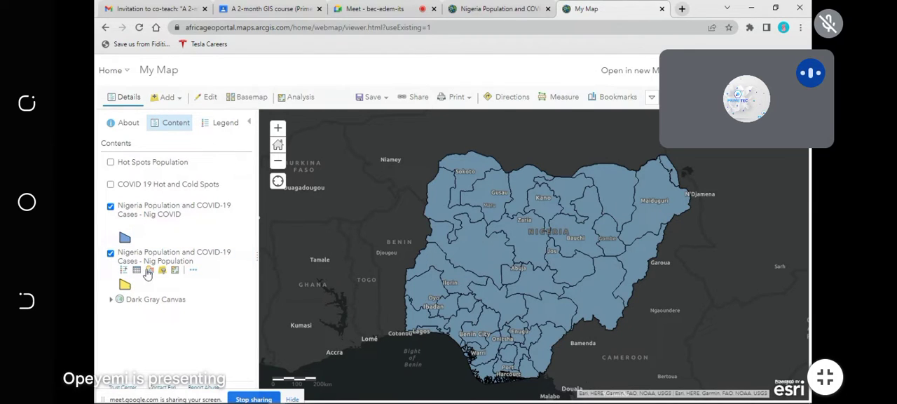
left_click(110, 206)
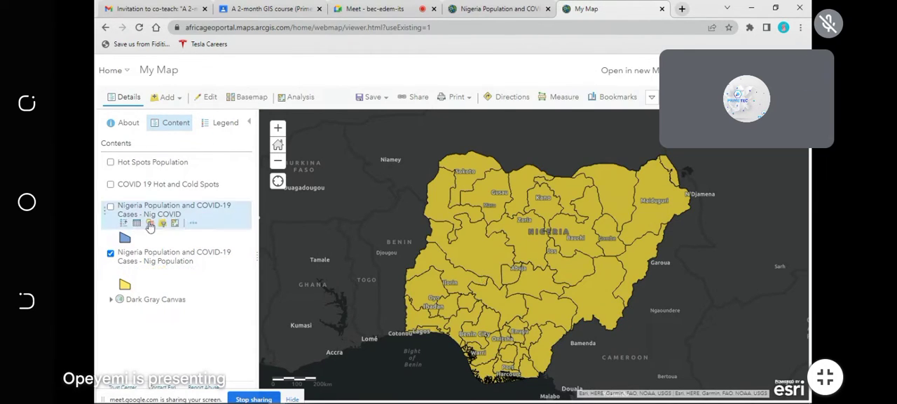
left_click(110, 206)
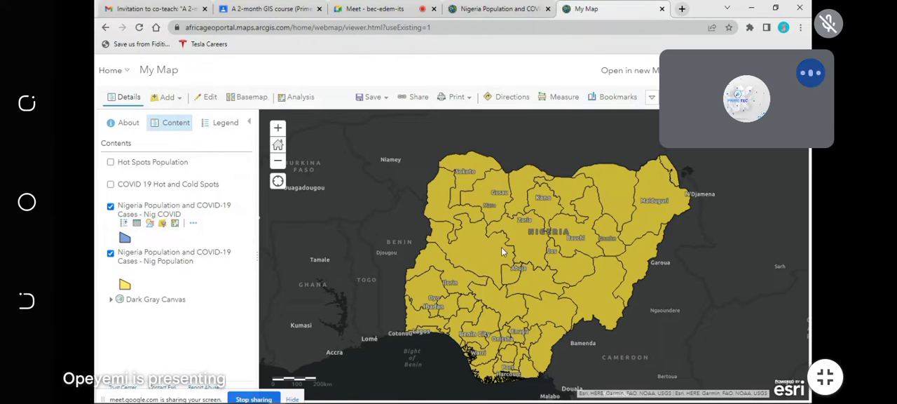
Step: Style the Nig COVID layer by the COVID_19 attribute and review the available drawing styles
mouse_move(144, 224)
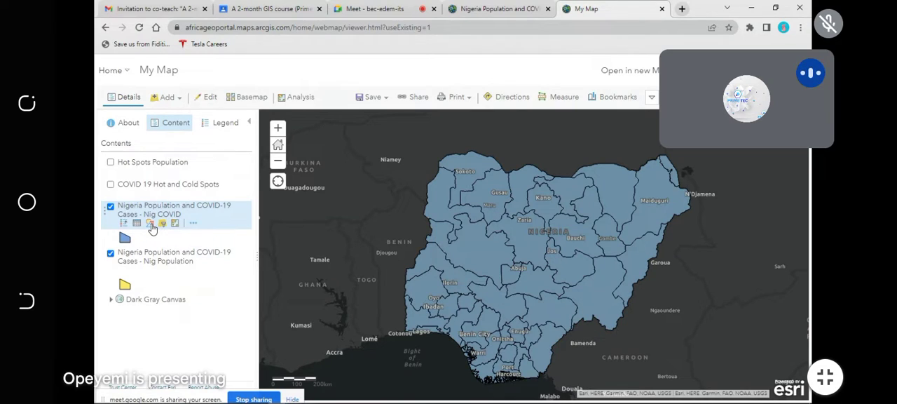
left_click(152, 225)
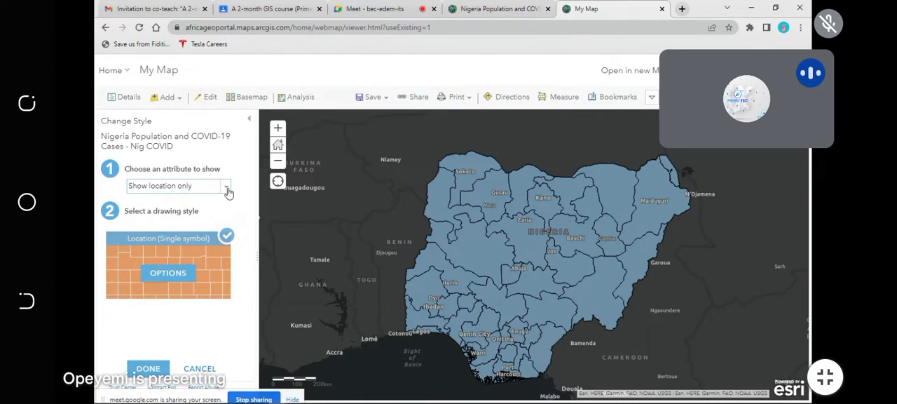
left_click(226, 188)
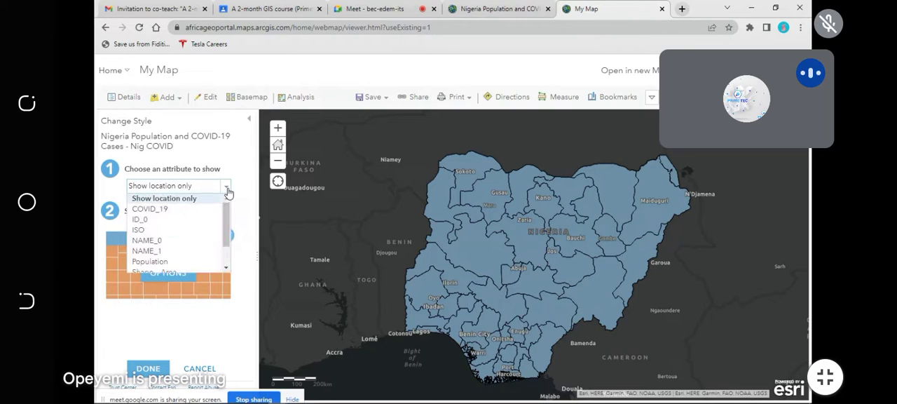
left_click(155, 210)
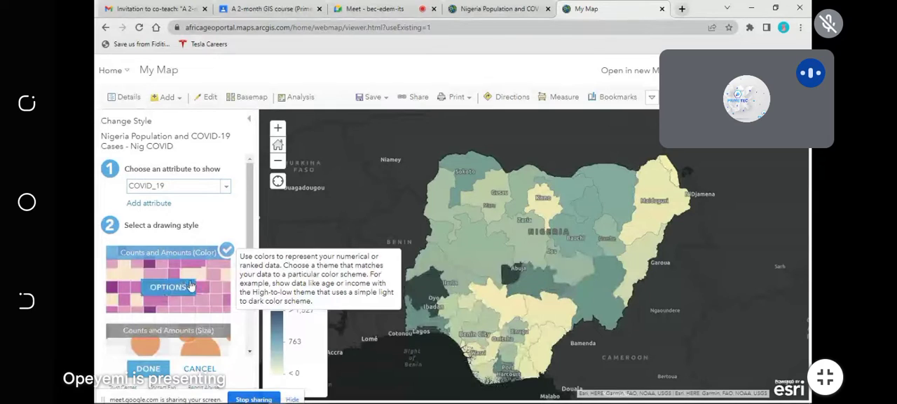
scroll(168, 272, "down", 2)
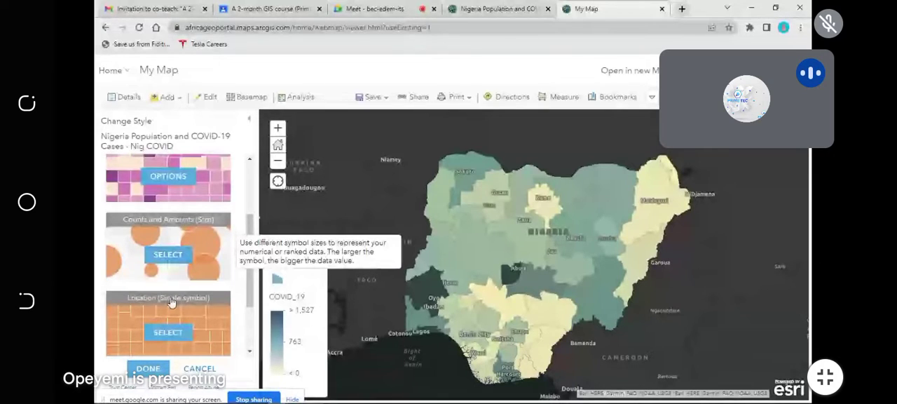
scroll(172, 303, "up", 1)
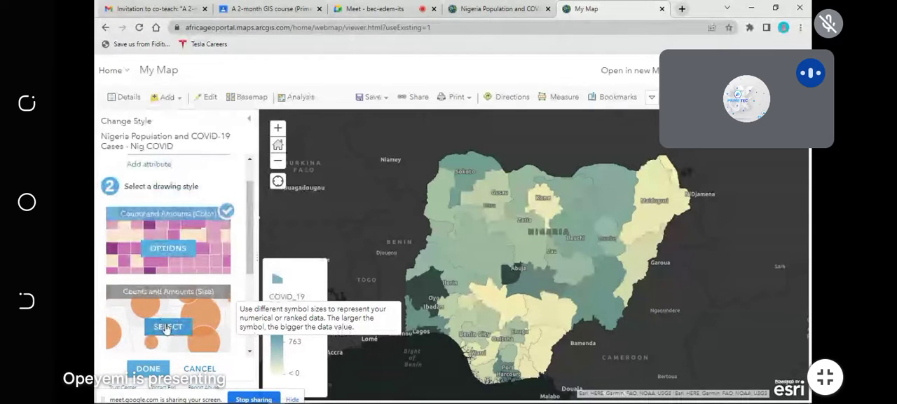
Step: Apply the Counts and Amounts (Size) drawing style to Nig COVID, comparing it with Counts and Amounts (Color)
left_click(166, 327)
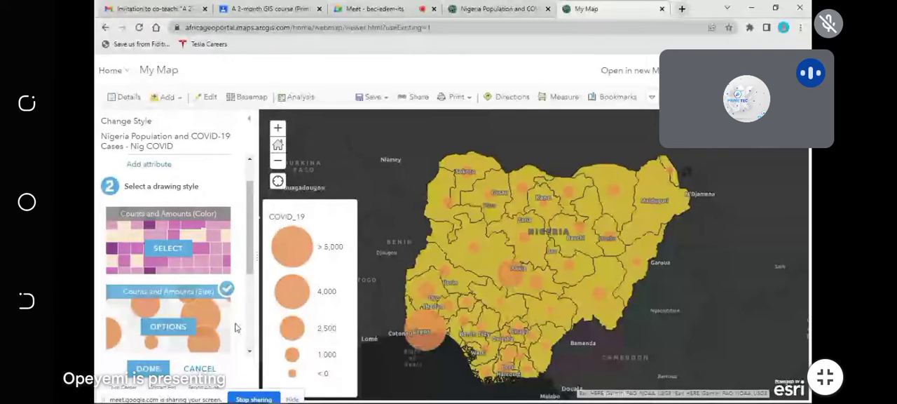
scroll(231, 328, "down", 3)
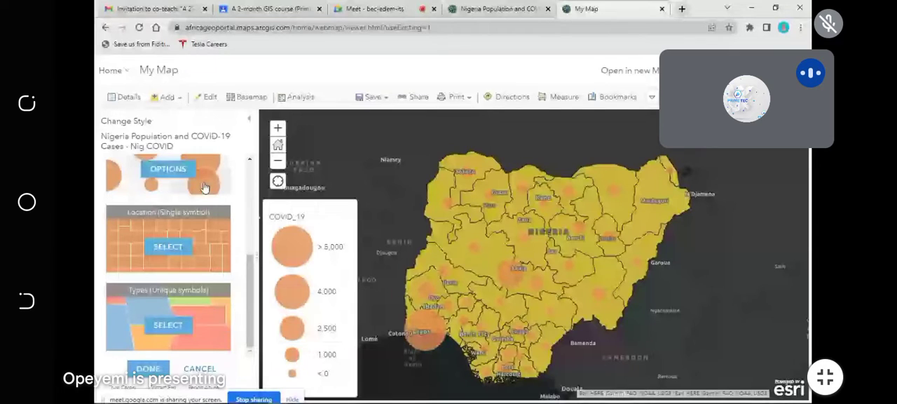
scroll(170, 241, "up", 3)
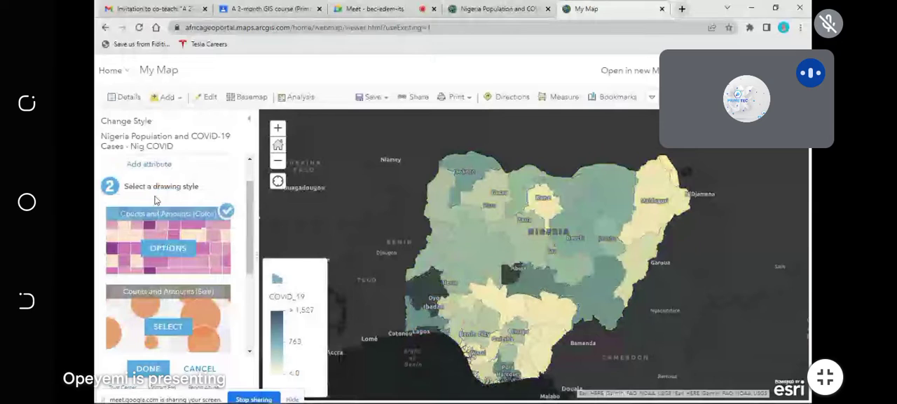
left_click(167, 326)
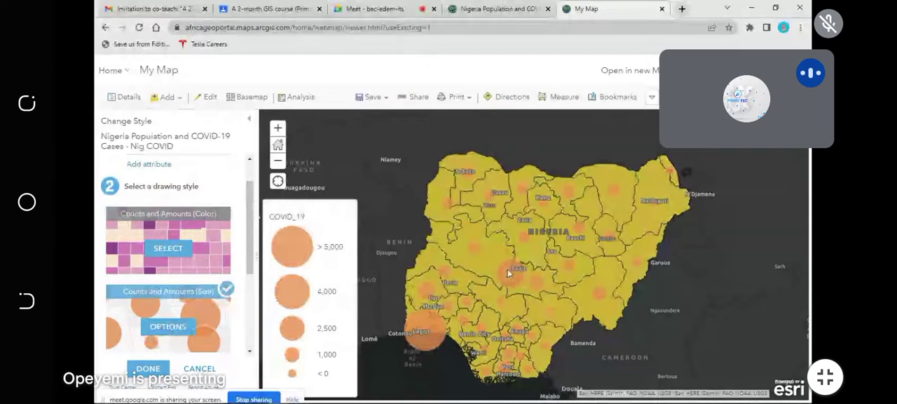
scroll(507, 269, "up", 2)
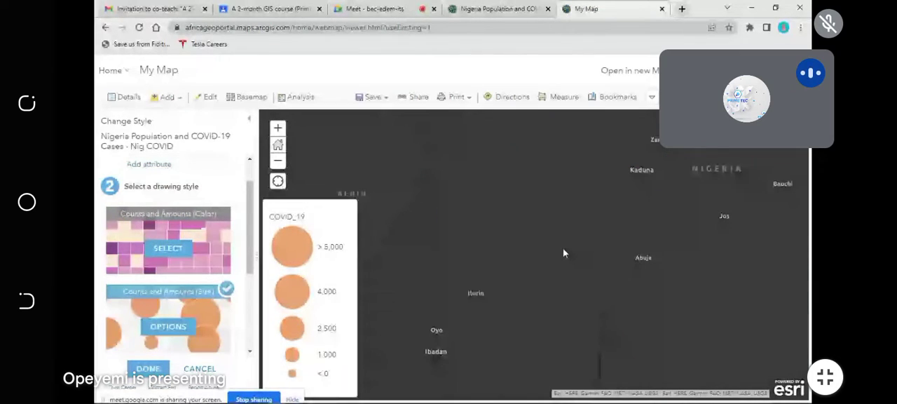
scroll(539, 265, "down", 2)
Step: Review the options of the Counts and Amounts (Size) style and enable data classification for COVID_19
left_click(174, 329)
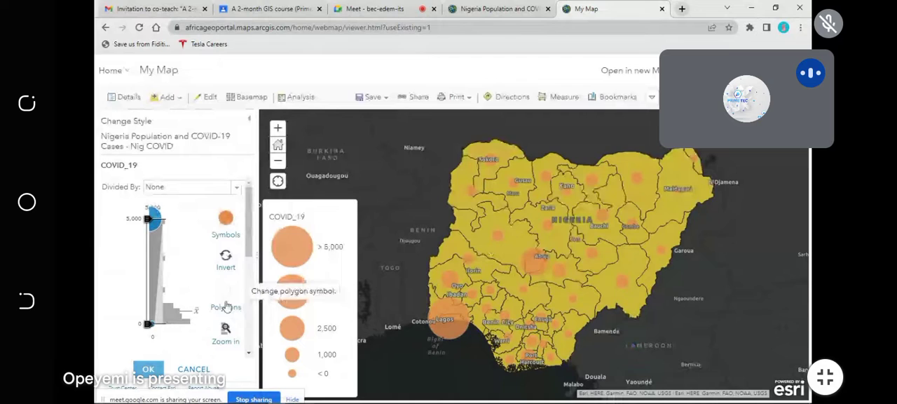
scroll(210, 309, "down", 3)
scroll(199, 319, "down", 2)
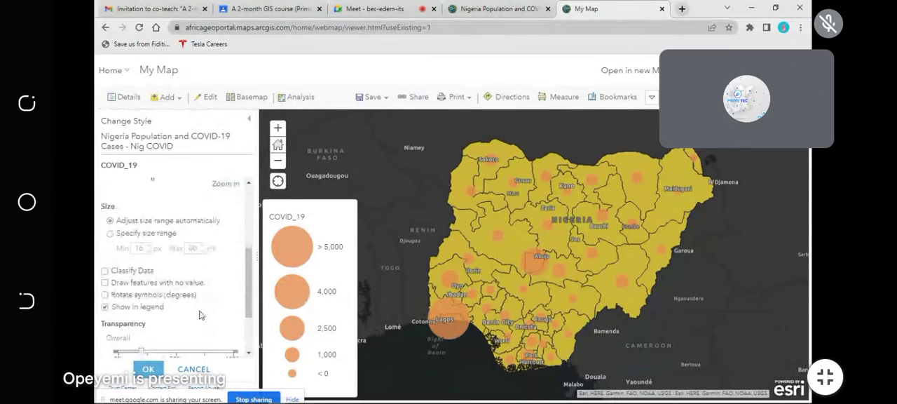
scroll(202, 314, "up", 6)
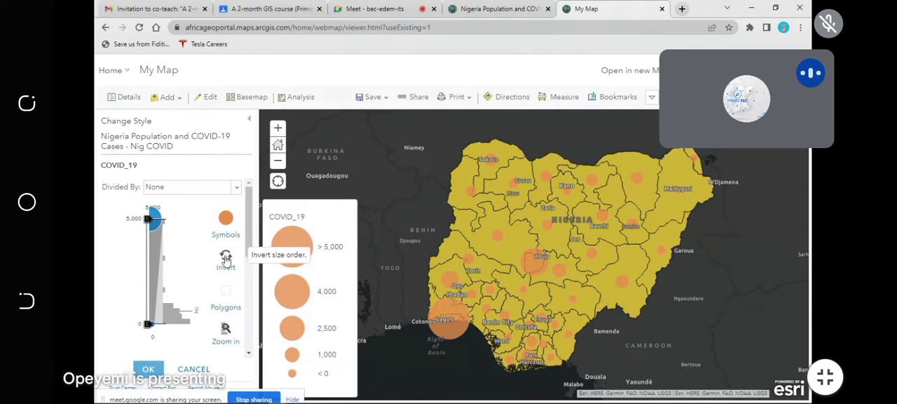
scroll(188, 314, "down", 1)
scroll(187, 314, "down", 2)
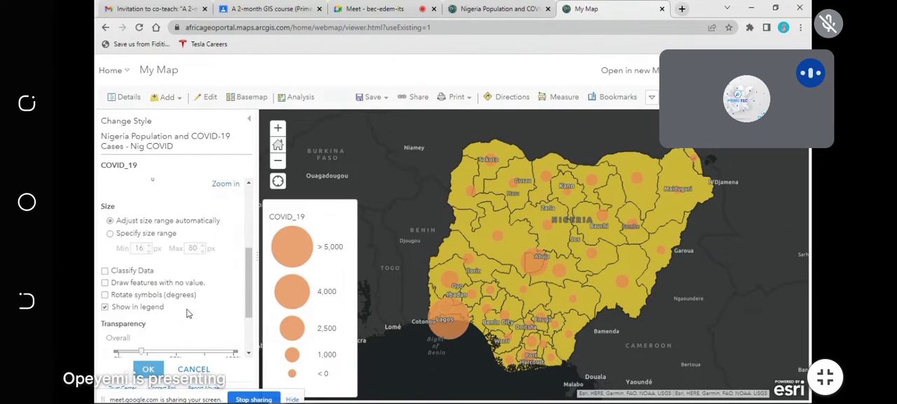
scroll(187, 314, "down", 3)
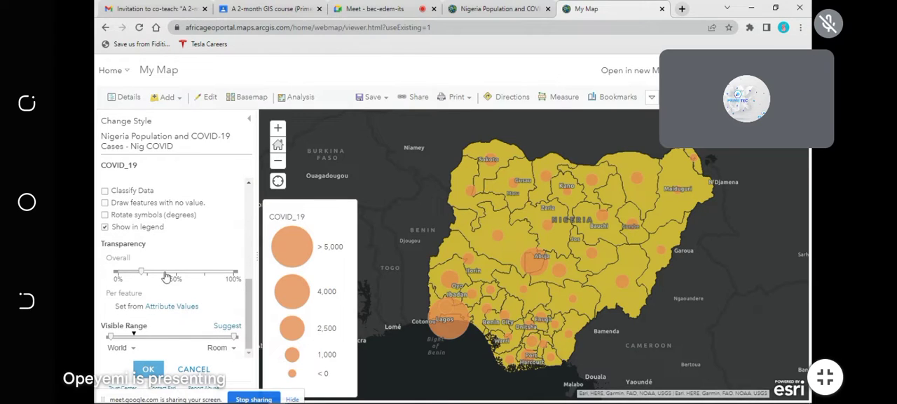
scroll(166, 277, "up", 3)
scroll(166, 277, "up", 1)
left_click(105, 297)
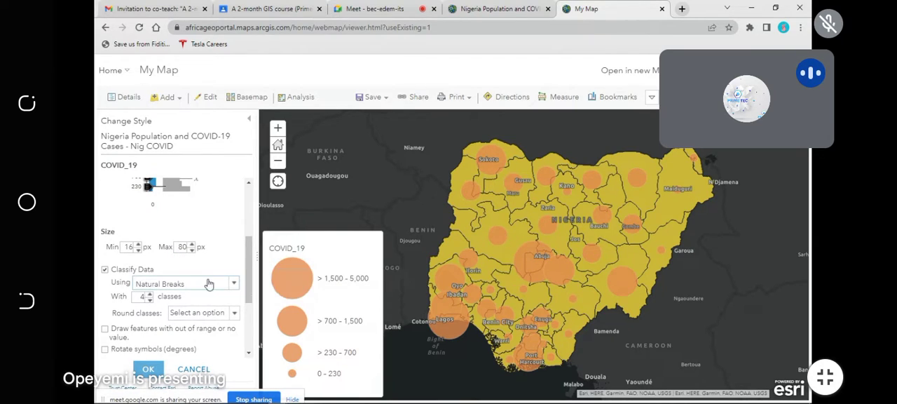
Step: Try the Equal Interval classification for the COVID_19 symbols, returning to Natural Breaks
left_click(234, 283)
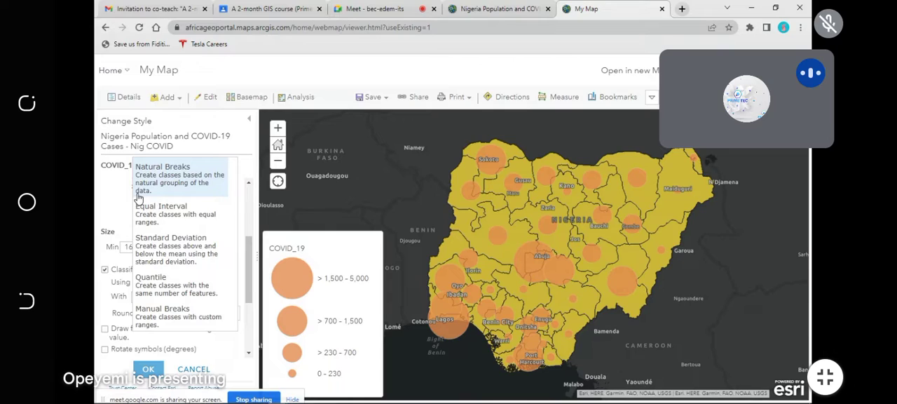
left_click(176, 211)
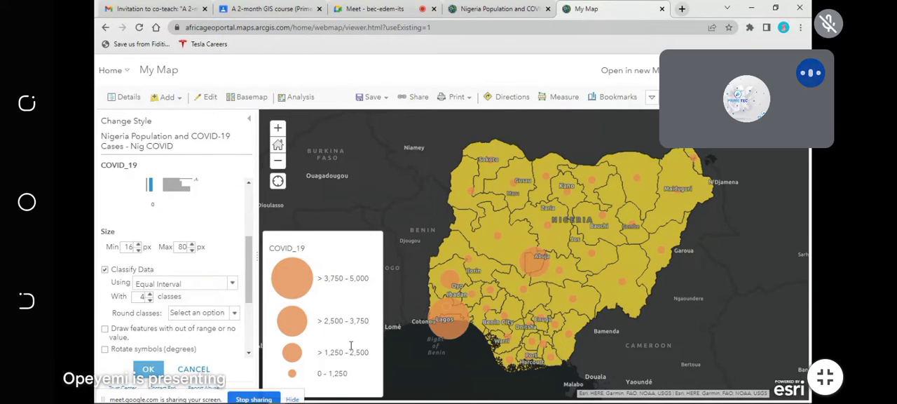
left_click(231, 283)
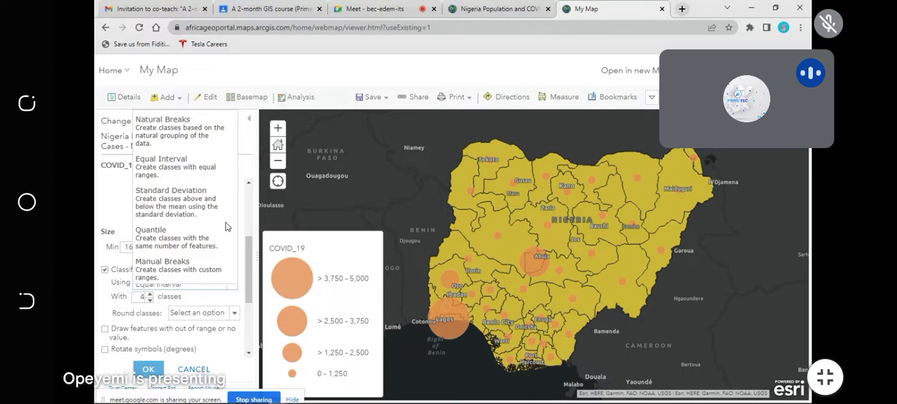
left_click(184, 130)
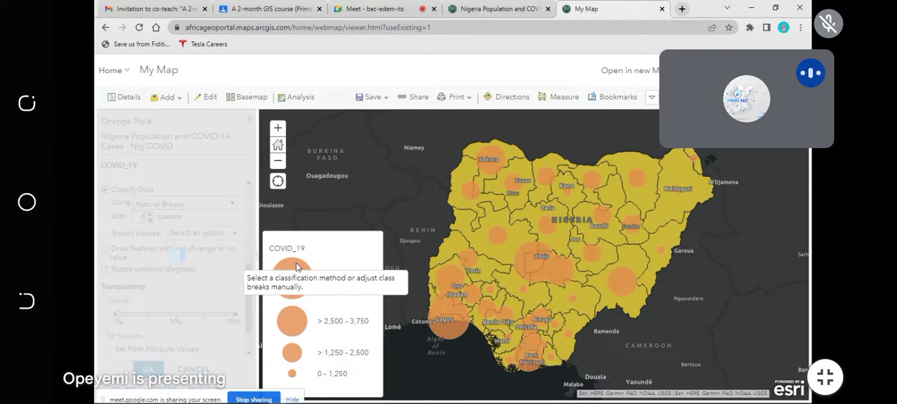
Step: Try 100% overall transparency for the COVID_19 symbols, set it to 0%, and apply the finished style to Nig COVID
scroll(164, 331, "down", 1)
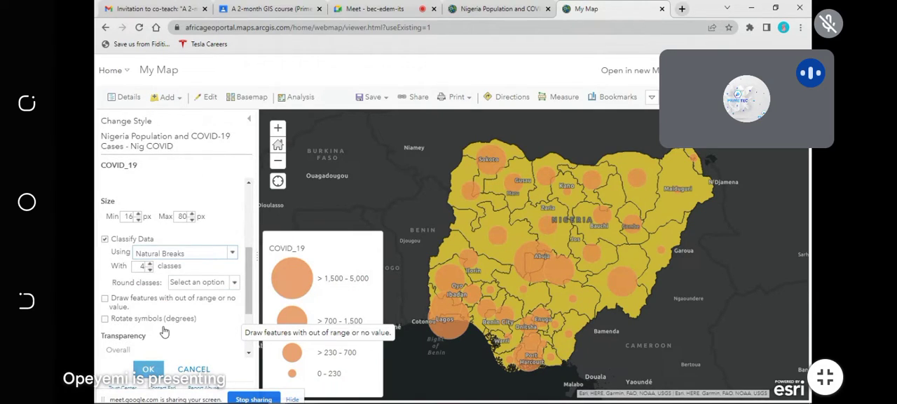
scroll(148, 286, "down", 3)
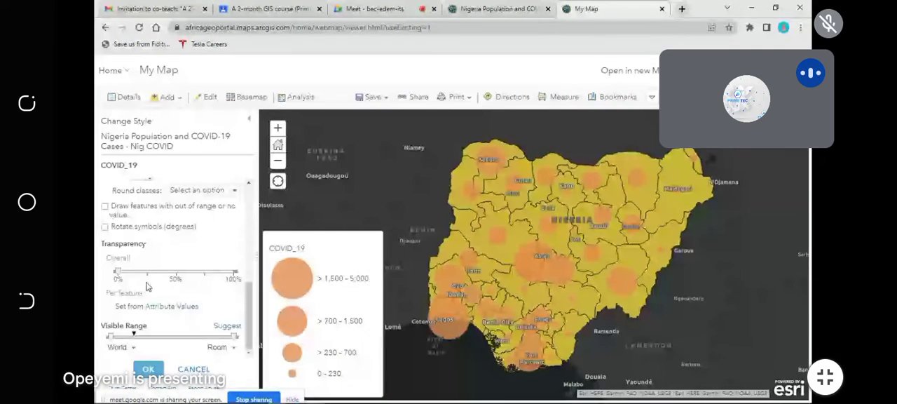
left_click(234, 271)
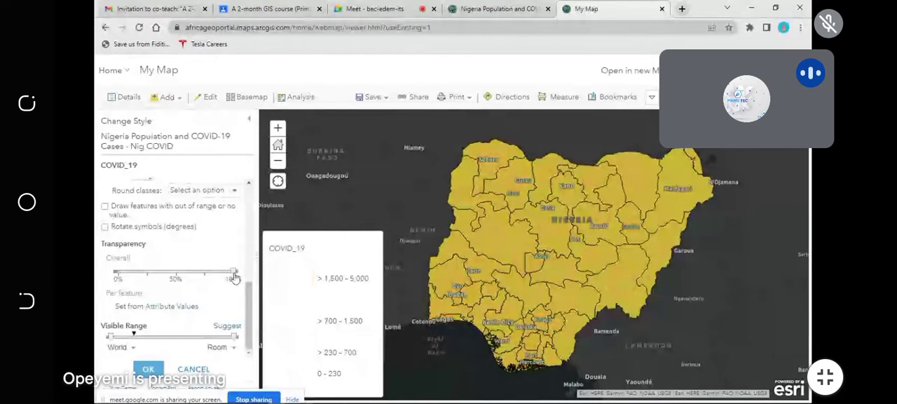
left_click_drag(234, 272, 114, 273)
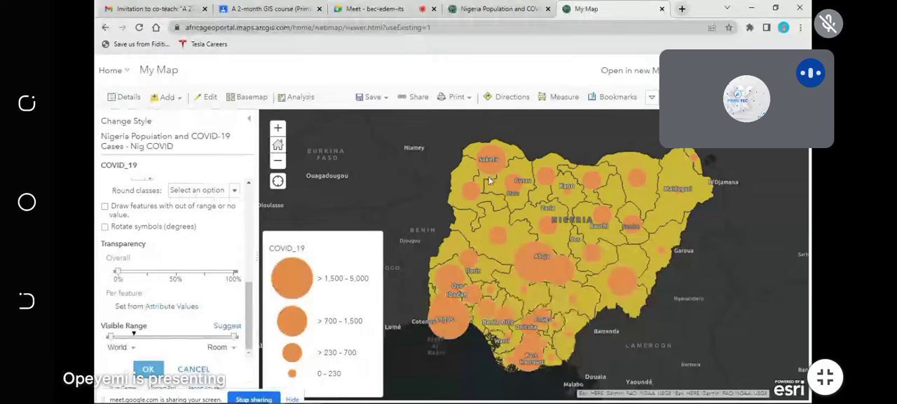
left_click(148, 369)
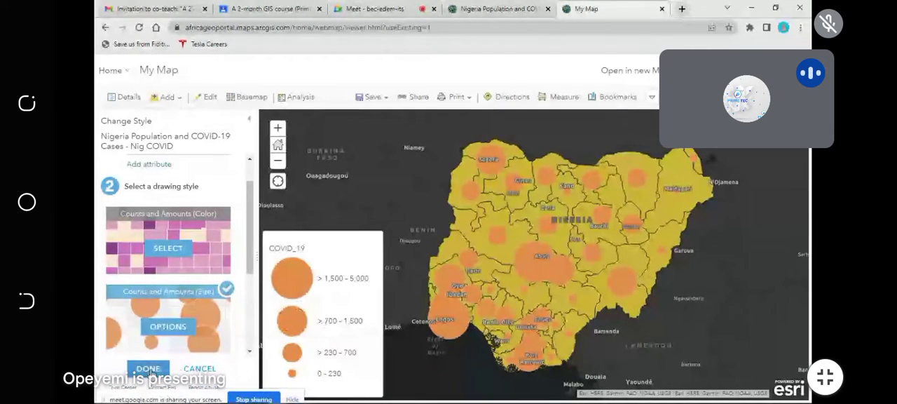
left_click(149, 369)
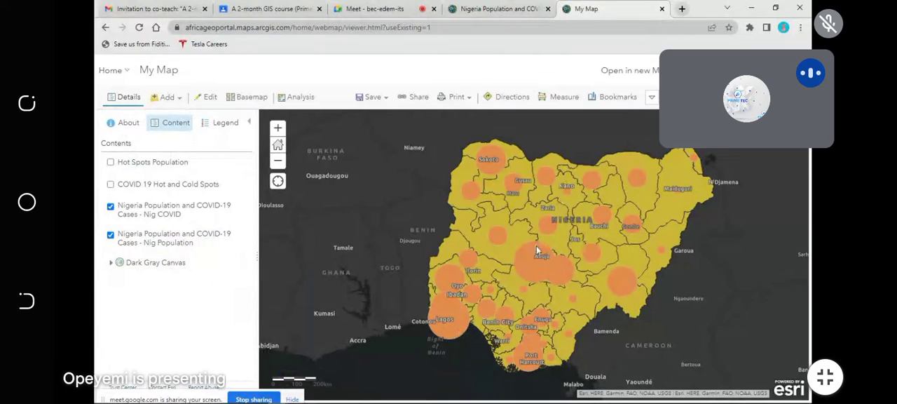
Step: Hide the Nig COVID layer, leaving the Nig Population layer displayed
mouse_move(168, 254)
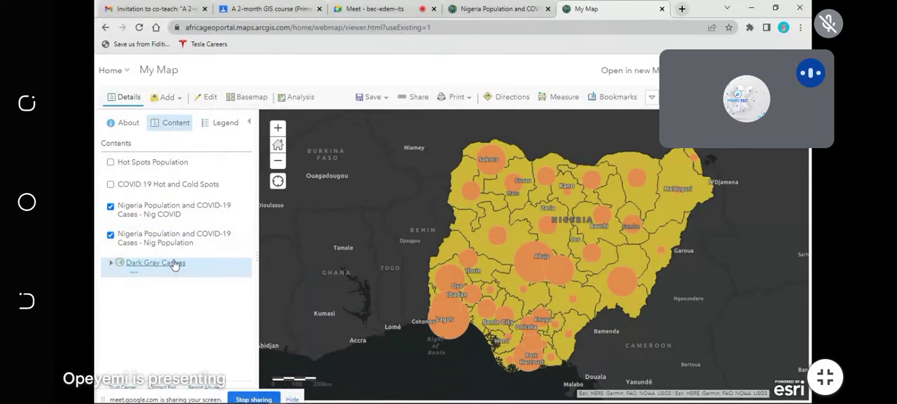
left_click(110, 207)
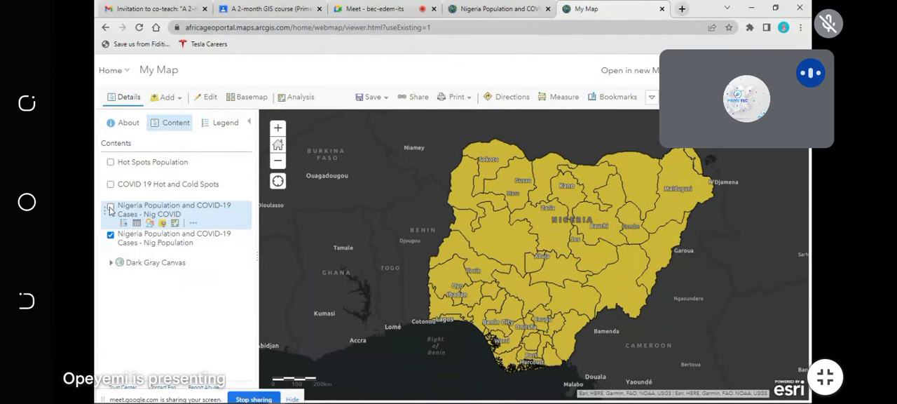
Step: Show the Nig COVID layer again and style the Nig Population layer by the Population attribute
left_click(110, 207)
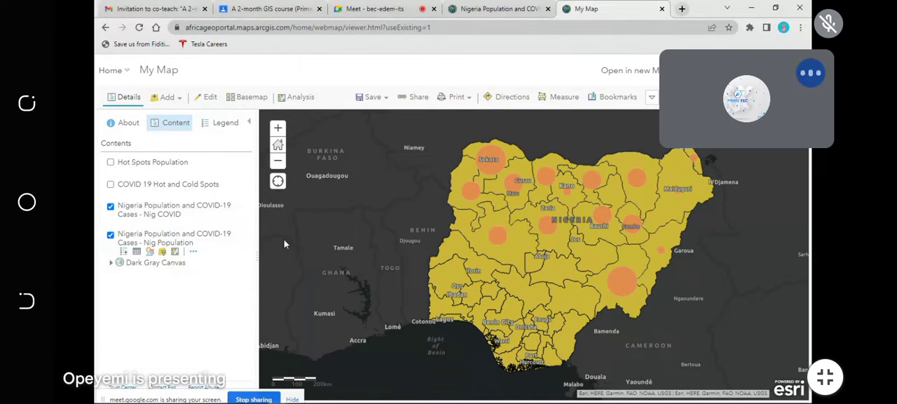
left_click(149, 253)
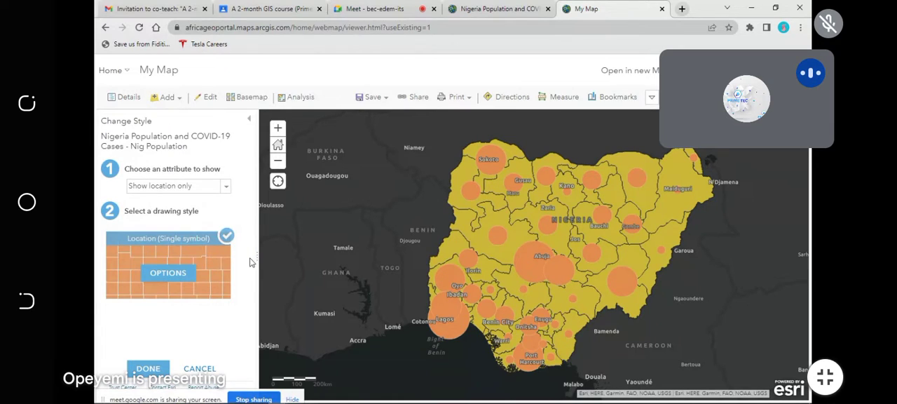
left_click(225, 186)
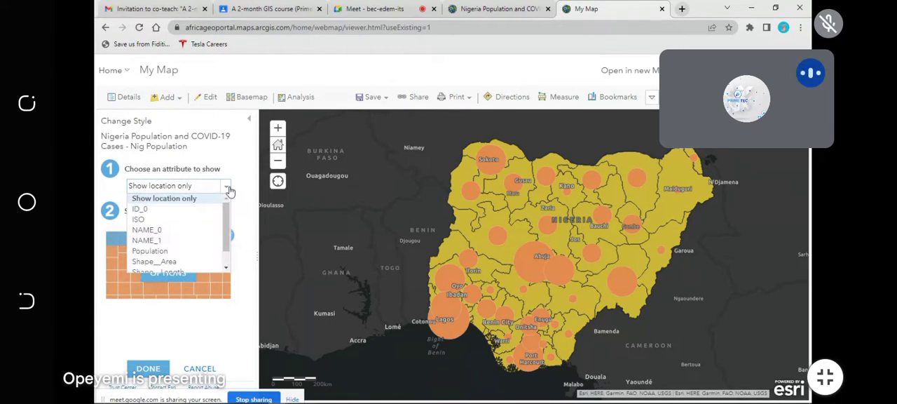
left_click(160, 251)
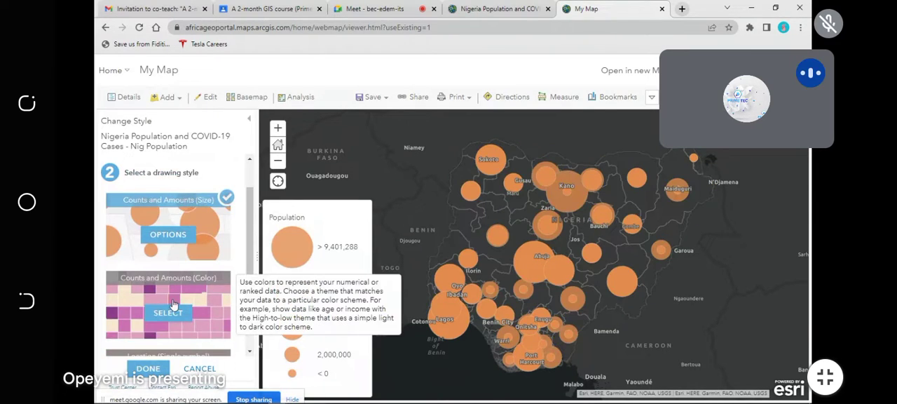
Step: Look through the drawing styles for Population and choose Counts and Amounts (Color)
scroll(176, 309, "down", 2)
scroll(180, 306, "down", 5)
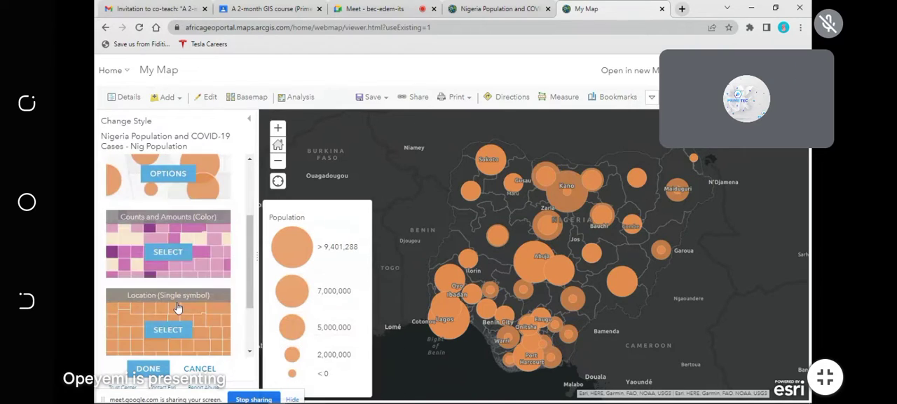
scroll(180, 245, "up", 4)
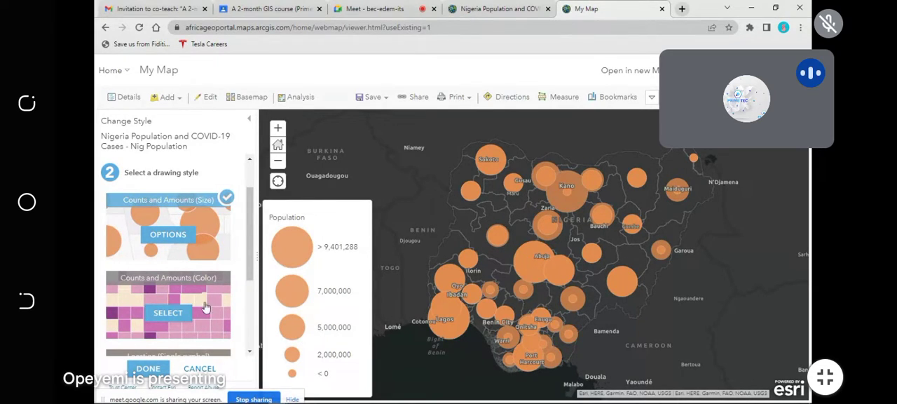
left_click(159, 316)
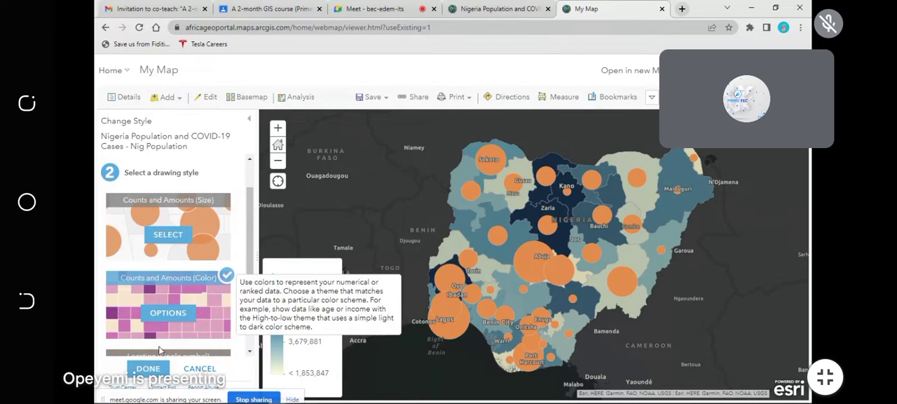
Step: Review the themes available in the Counts and Amounts (Color) options, keeping High to Low
scroll(195, 329, "down", 3)
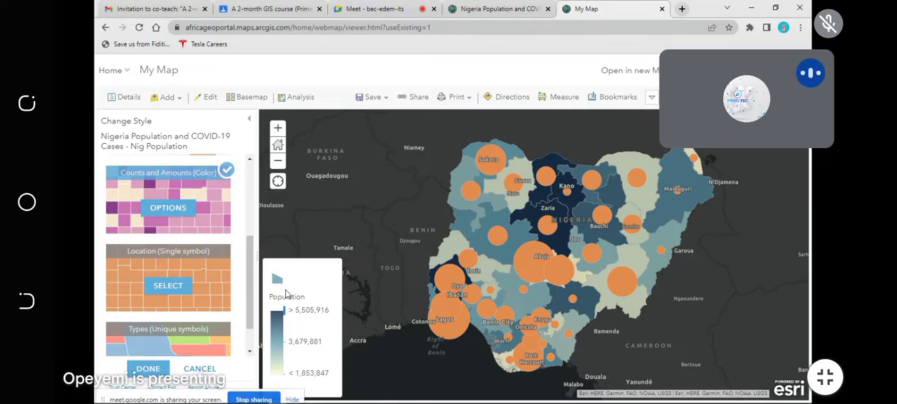
left_click(176, 213)
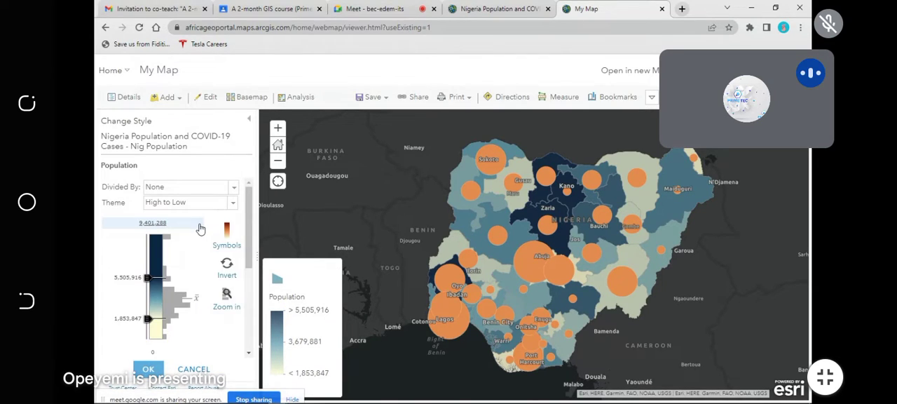
left_click(233, 203)
scroll(183, 340, "down", 1)
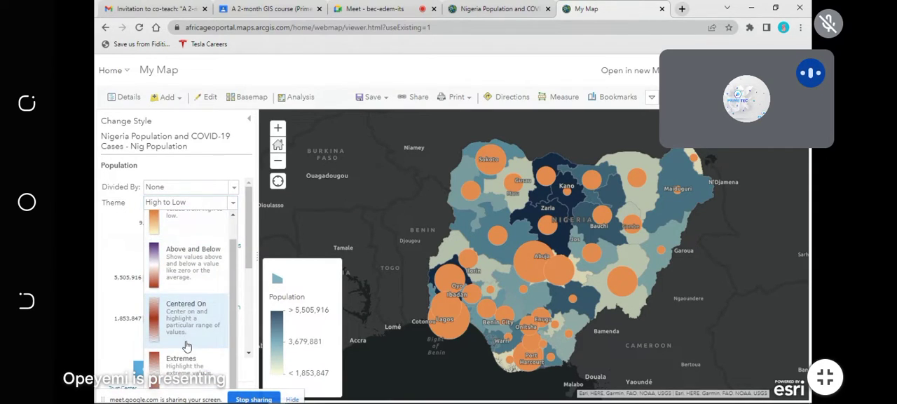
left_click(231, 204)
Step: Set the overall transparency of the Population colors to 0% and apply the finished style to Nig Population
scroll(116, 287, "down", 3)
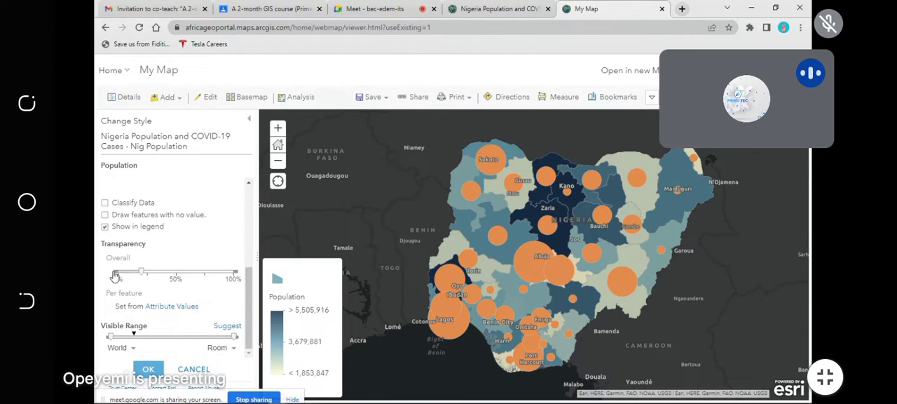
left_click_drag(144, 273, 116, 274)
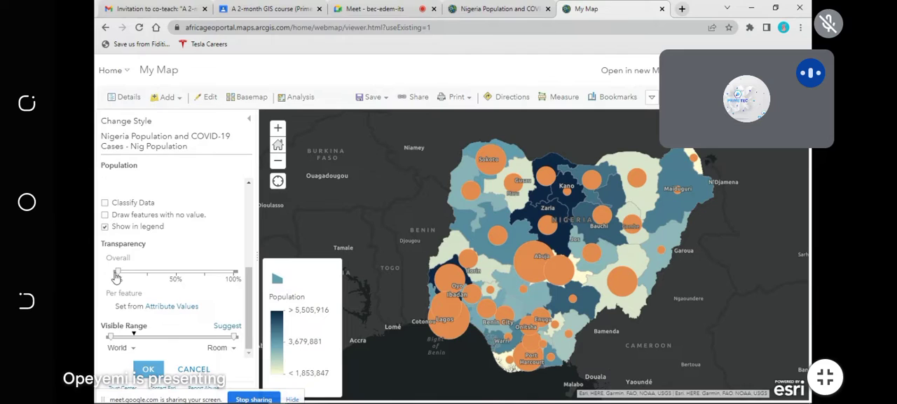
mouse_move(116, 275)
left_mouse_down()
mouse_move(247, 279)
mouse_move(99, 278)
left_mouse_up()
left_click(146, 369)
left_click(148, 369)
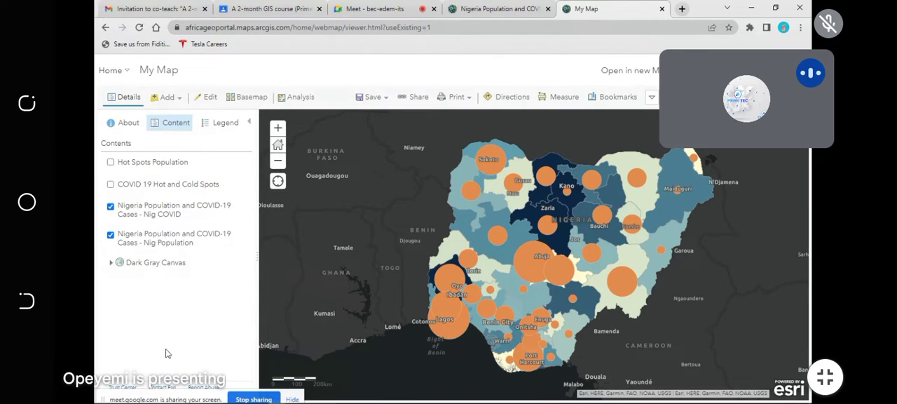
Step: Hide and reshow the Nig COVID layer to compare it with the population colors, and view the analysis tool categories
left_click(111, 208)
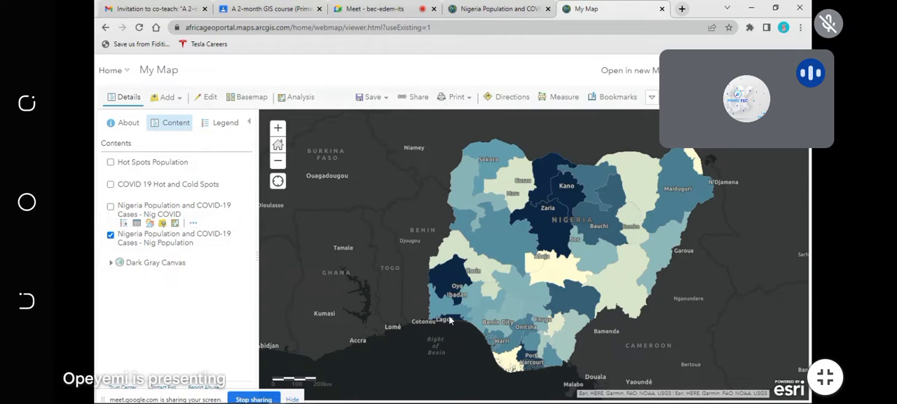
left_click(110, 206)
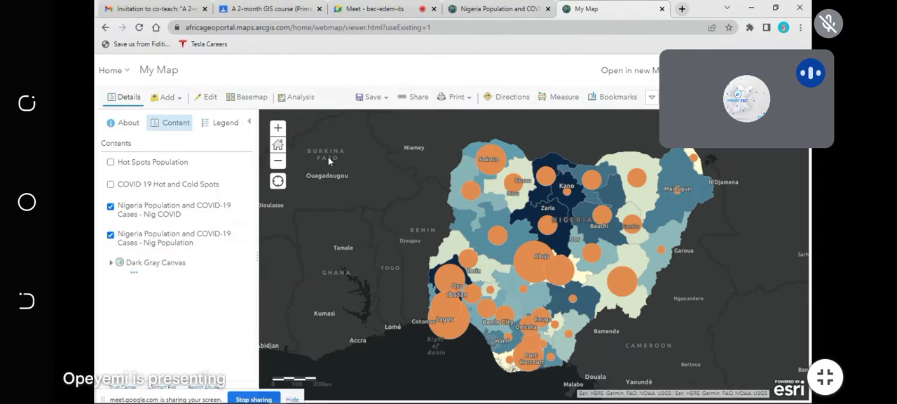
mouse_move(122, 223)
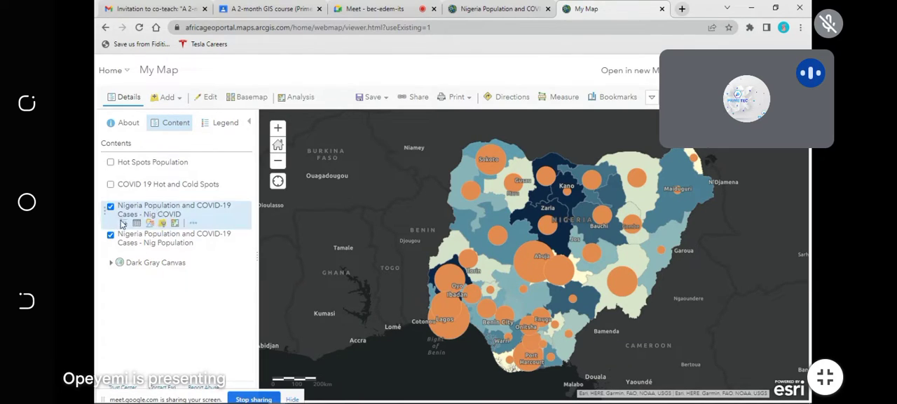
left_click(175, 224)
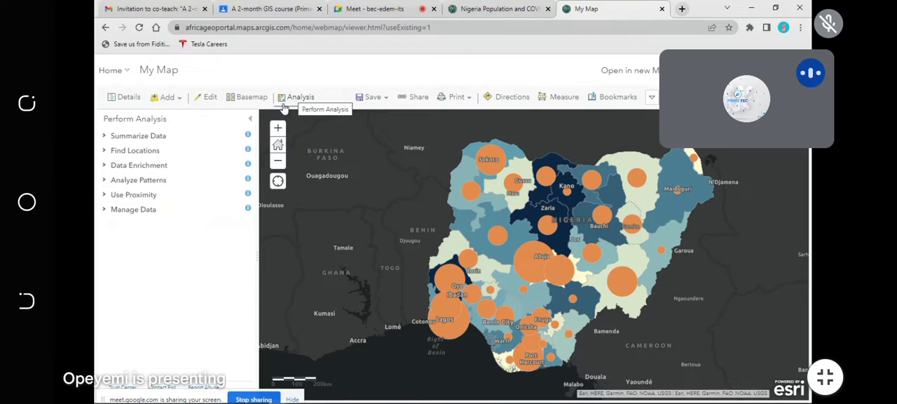
left_click(251, 121)
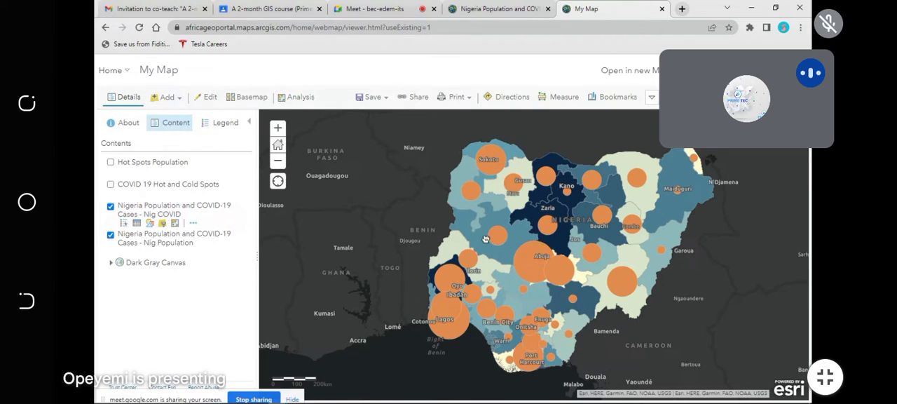
Step: Start saving the map and title it "Spatial Distribution of Population and COVID-19 Cases Across Nigeria"
left_click_drag(539, 240, 459, 240)
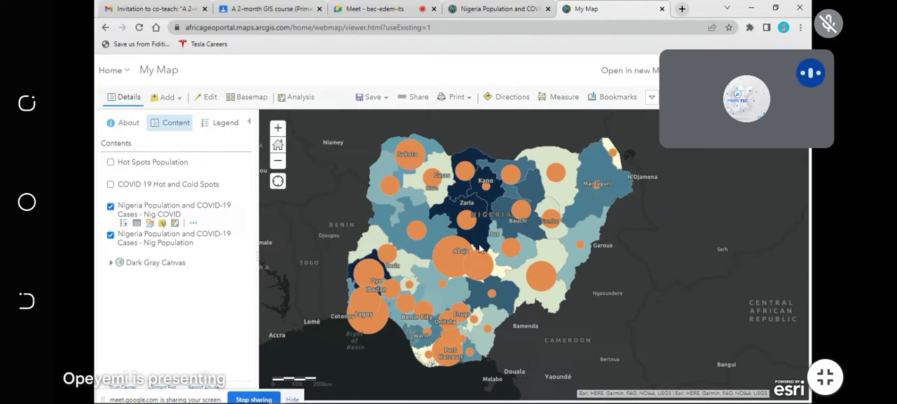
left_click(385, 101)
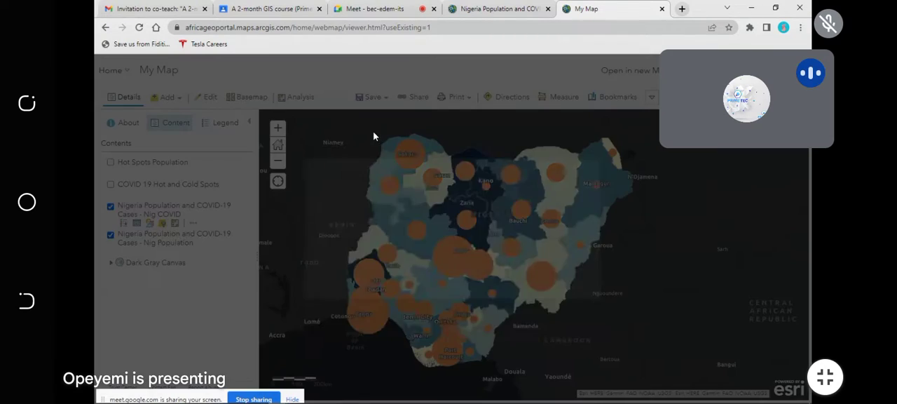
left_click(417, 206)
type("Niger")
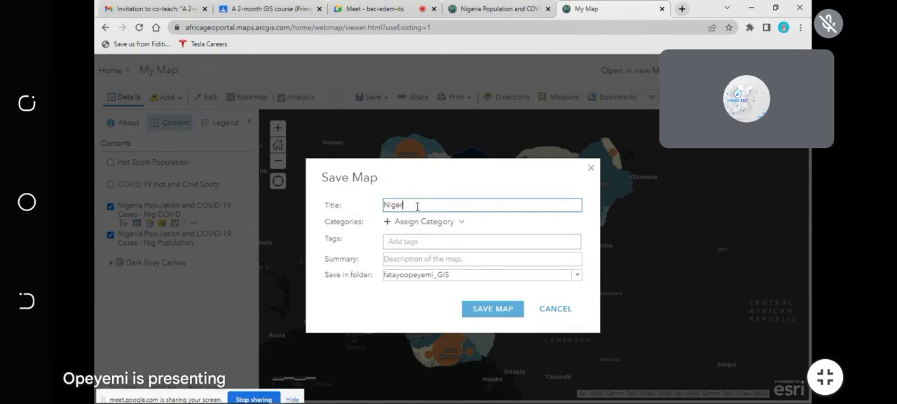
type("ia")
key("BackSpace")
key("BackSpace")
key("BackSpace")
key("BackSpace")
key("BackSpace")
key("BackSpace")
key("BackSpace")
type("SPat")
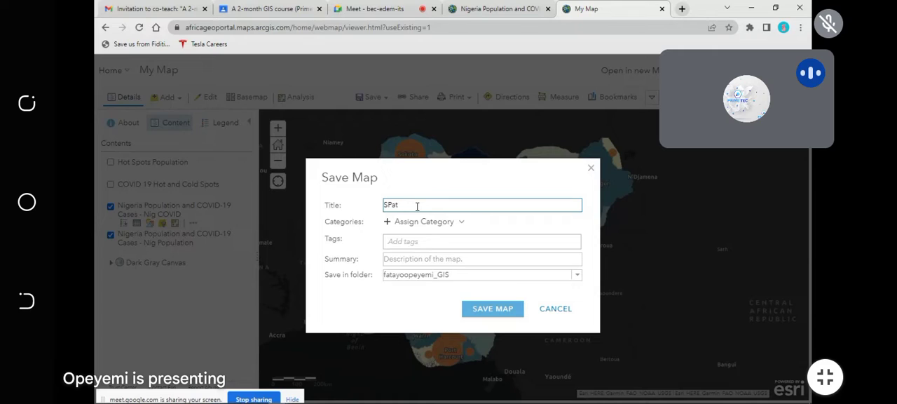
key("BackSpace")
type("patial Distribution of P")
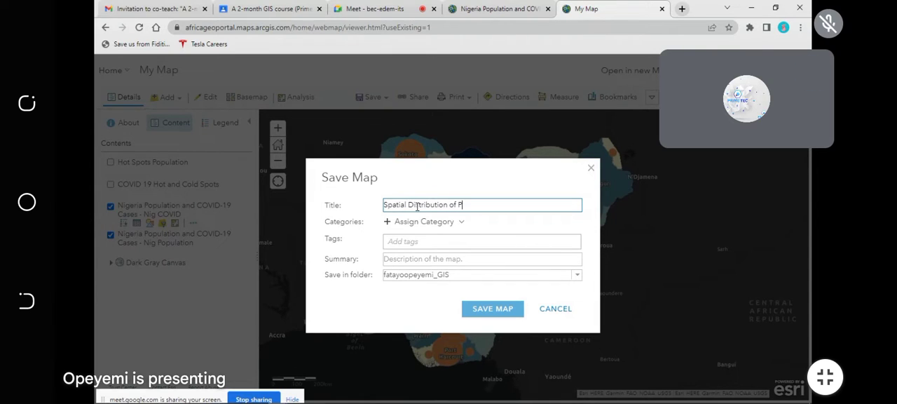
type("opoulation and")
type("PO")
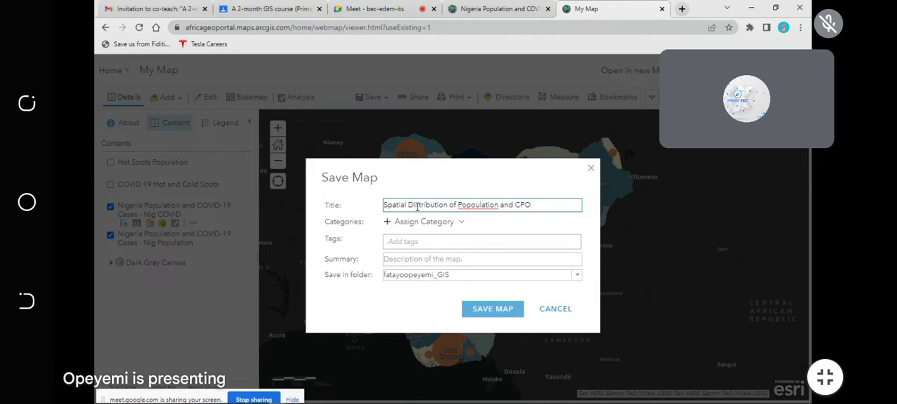
left_click(475, 205)
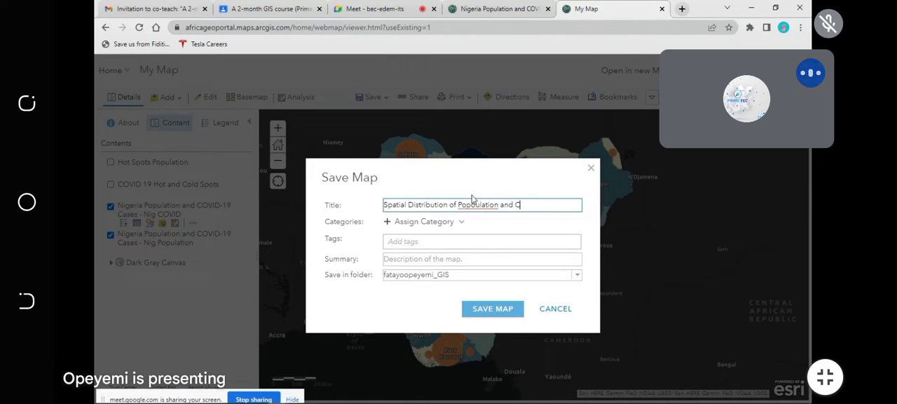
key("BackSpace")
key("BackSpace")
left_click(529, 208)
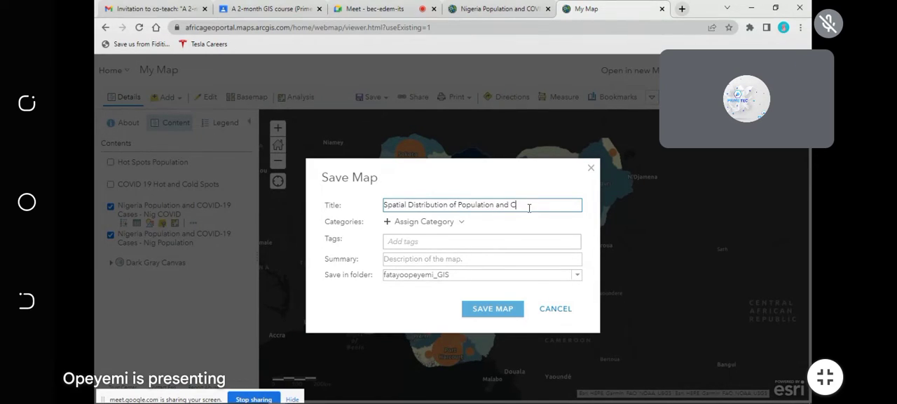
type("OVID-19 Cases ")
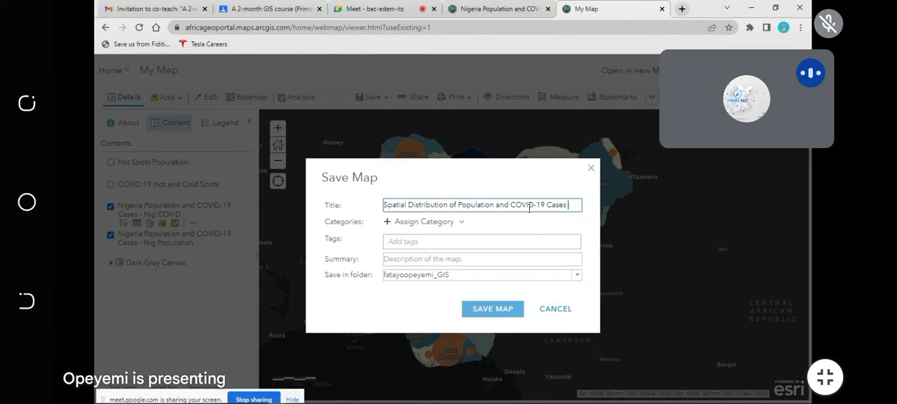
type("across")
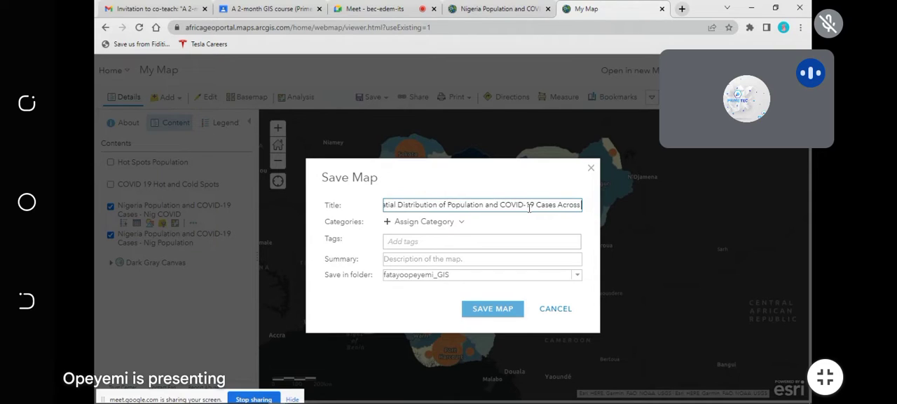
type(" Nigeria")
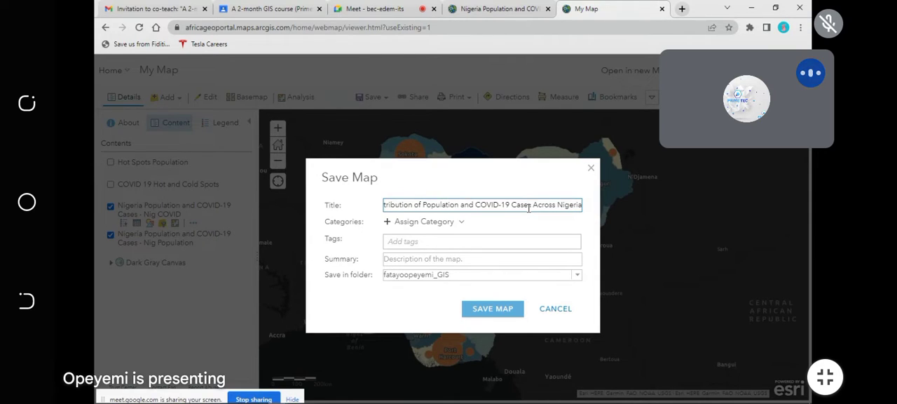
Step: Add the tags Hot Spots, COVID-19, Population and GIS to the map being saved
left_click(432, 241)
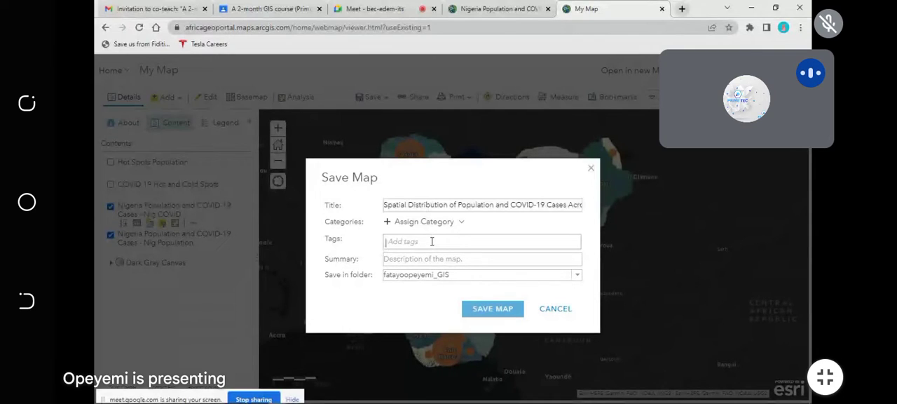
type("Hot")
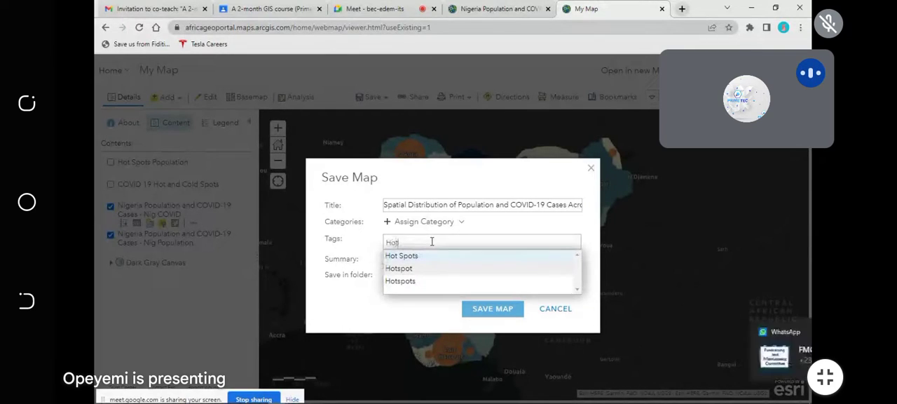
left_click(430, 257)
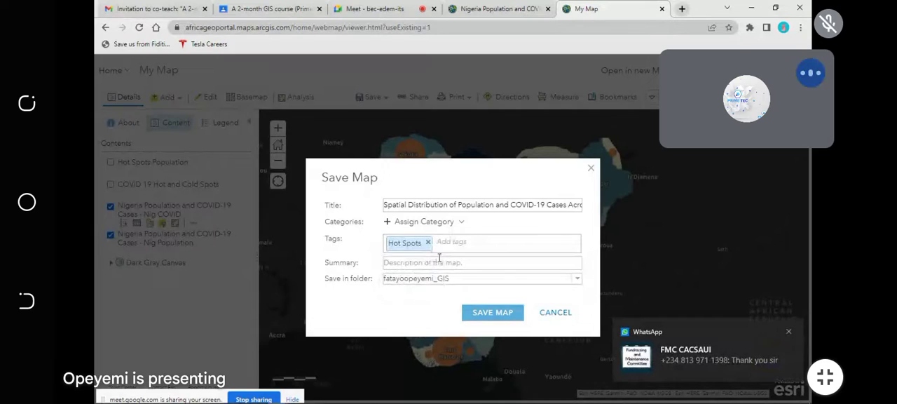
type("c")
left_click(428, 260)
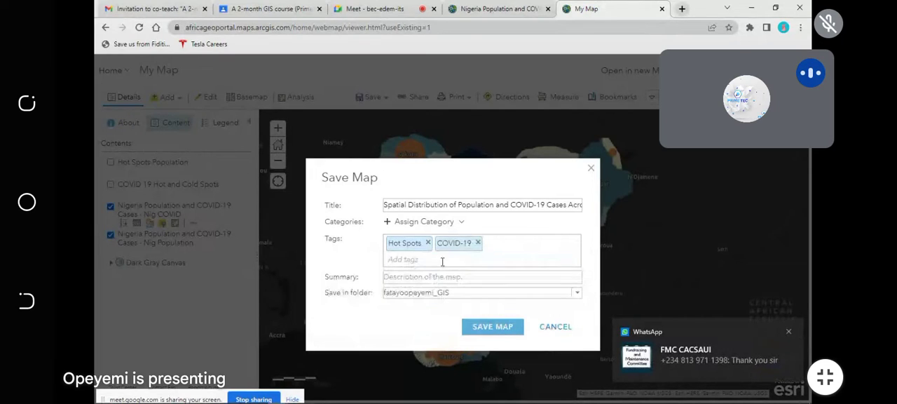
type("Pop")
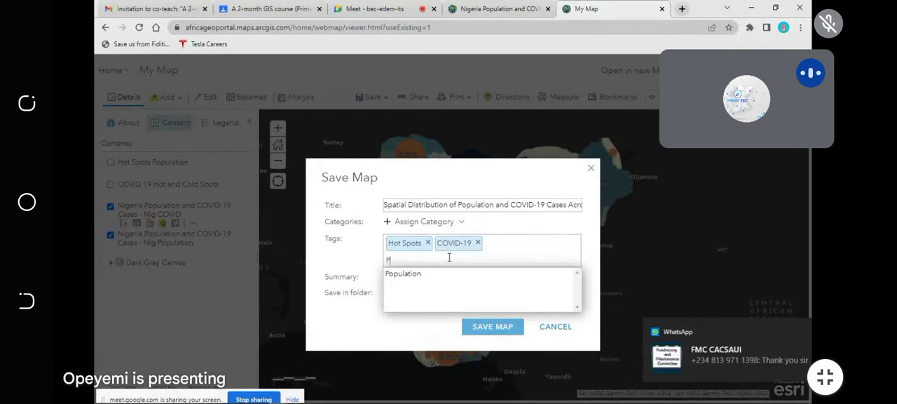
left_click(410, 275)
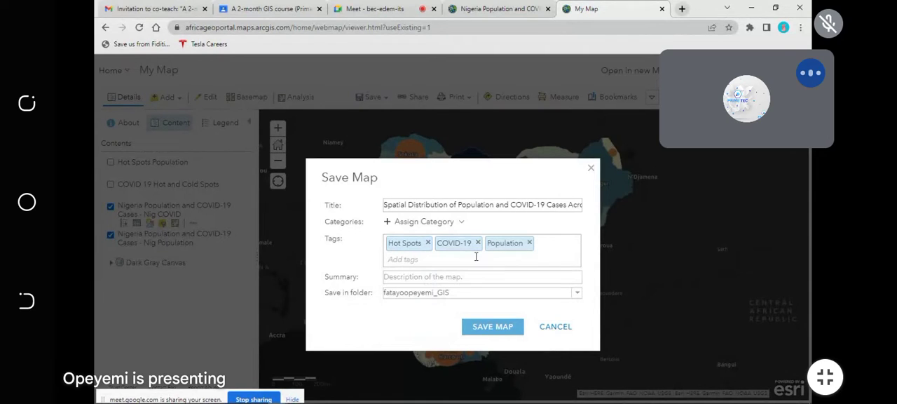
type("GIS")
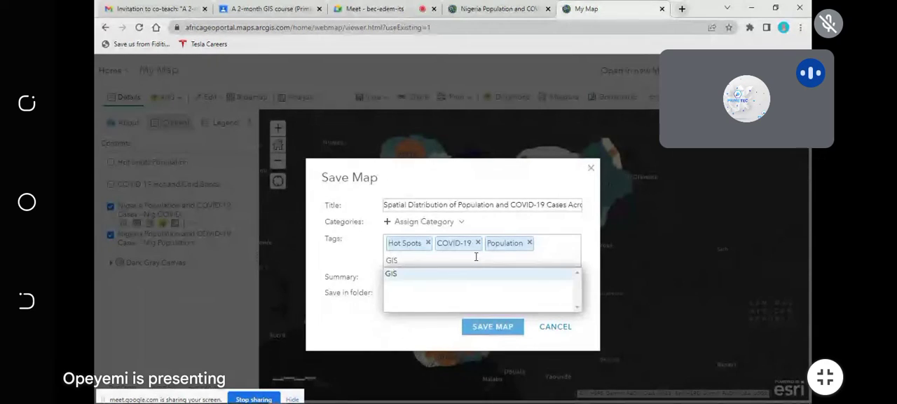
key("Return")
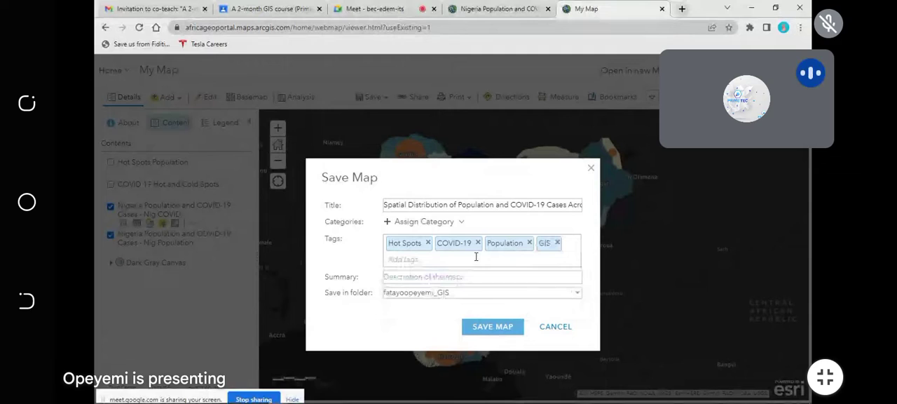
left_click(440, 277)
type("Hot Spots COVID_19")
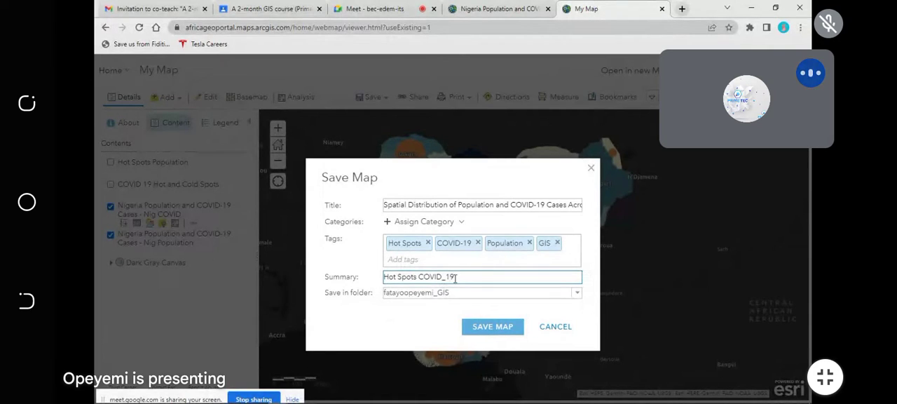
left_click_drag(454, 277, 358, 273)
key("BackSpace")
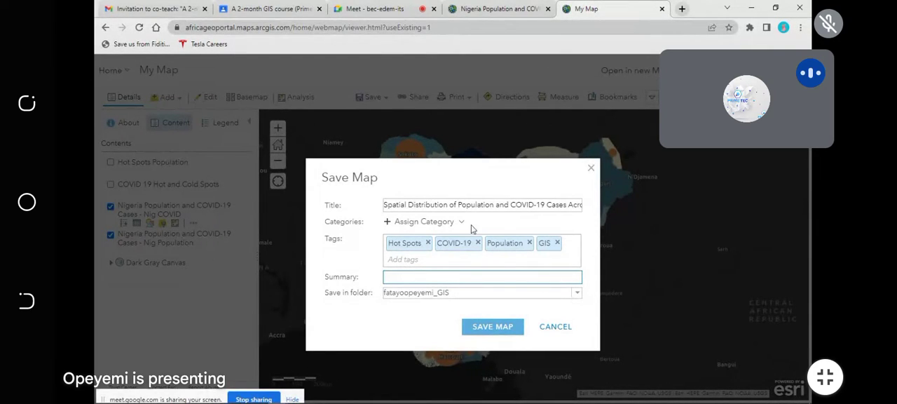
Step: Copy the map's title into the summary and save the map
double_click(459, 204)
triple_click(460, 206)
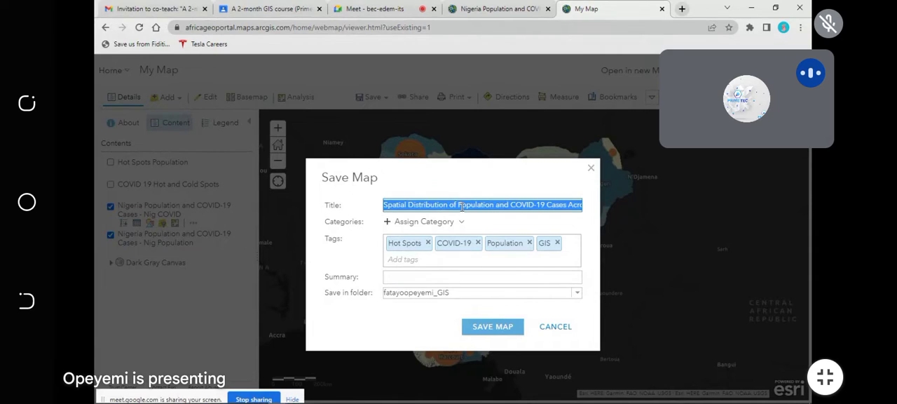
key("ctrl+c")
left_click(441, 277)
key("ctrl+v")
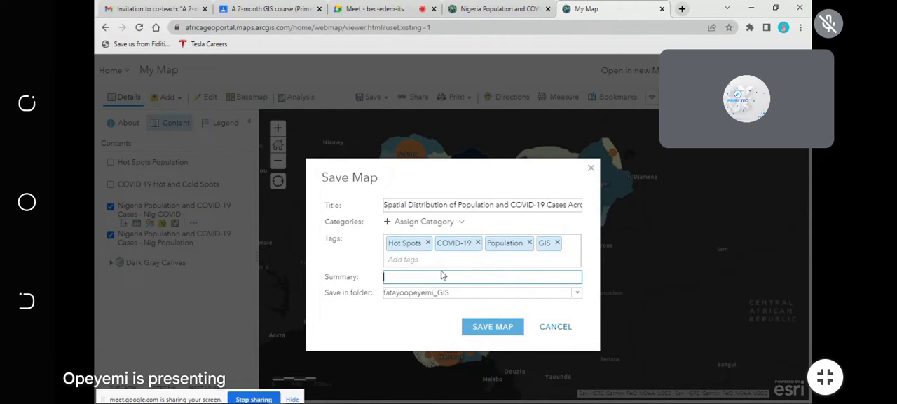
left_click(502, 326)
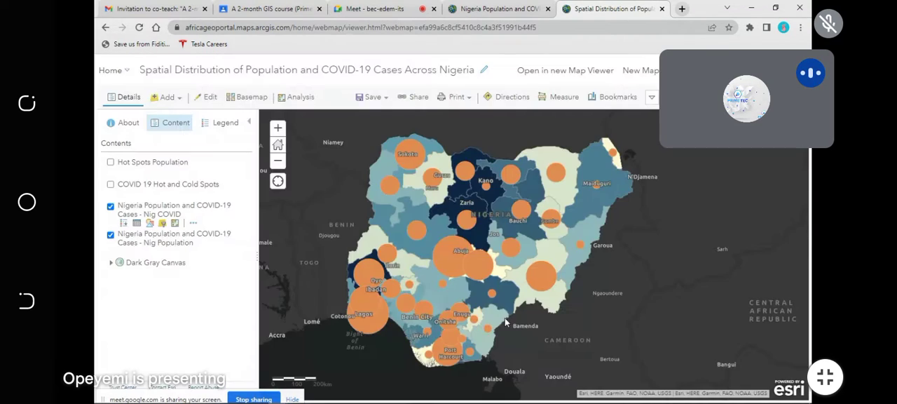
Step: Share the map with Everyone (public) and Africa GeoPortal without any group, and update the sharing of its hot spot layers to match
left_click(498, 8)
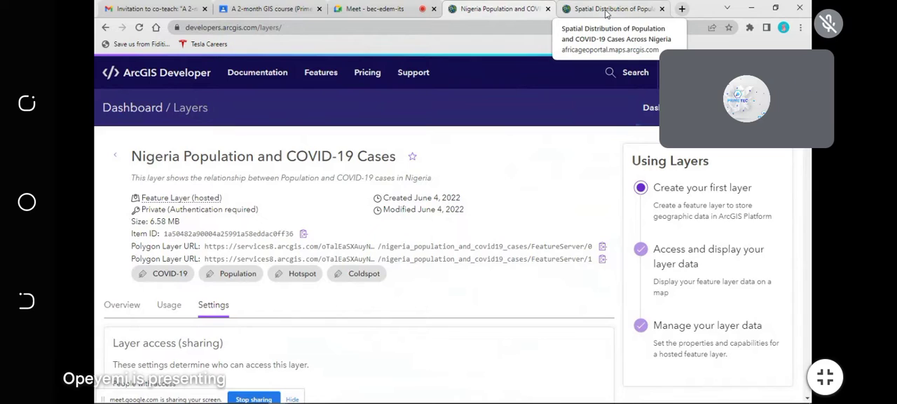
left_click(607, 11)
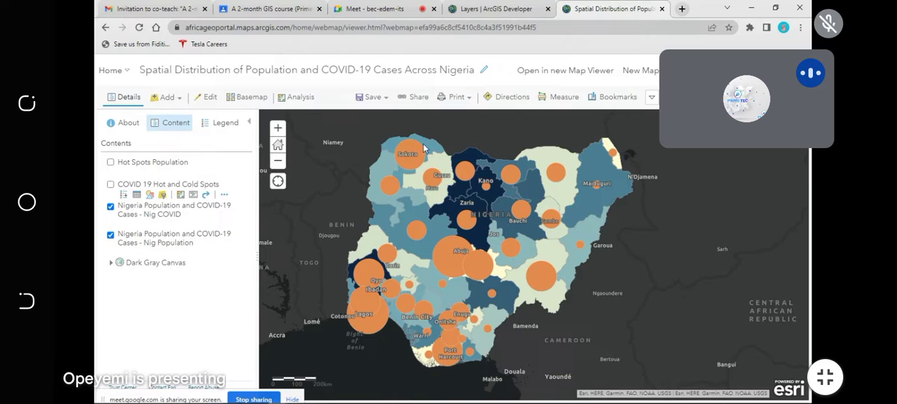
left_click(413, 96)
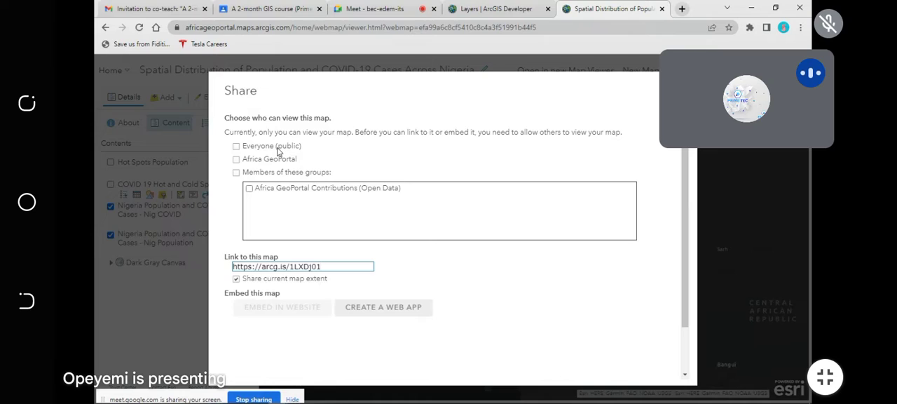
left_click(236, 146)
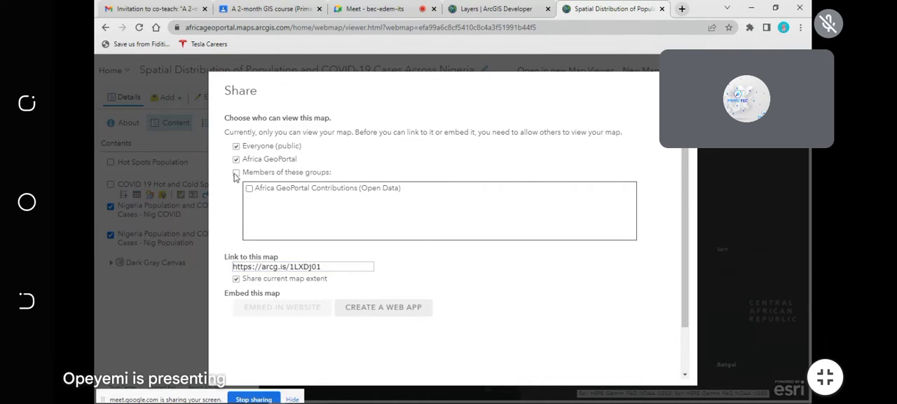
left_click(236, 172)
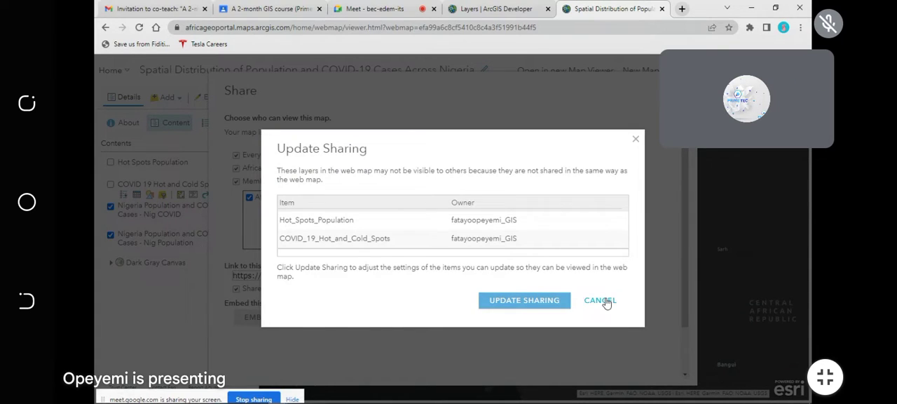
left_click(601, 300)
left_click(236, 180)
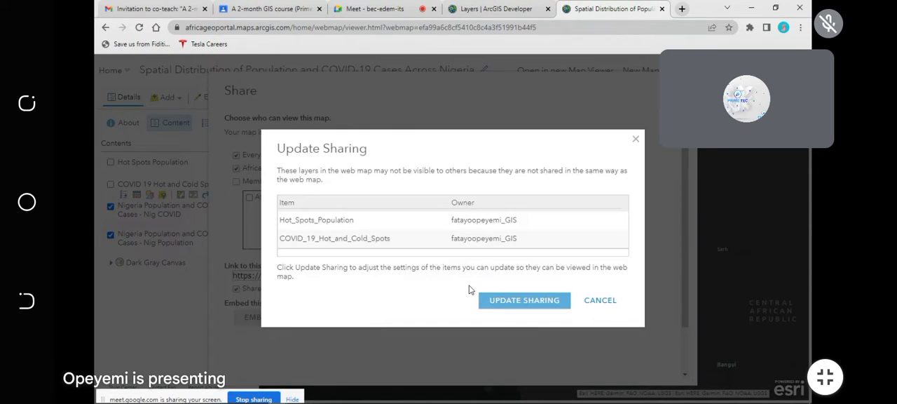
left_click(522, 302)
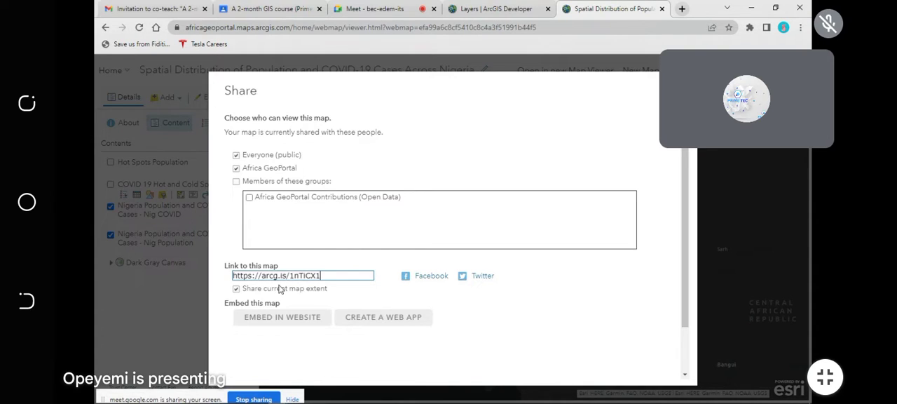
Step: Start creating a web app from the shared map, look through the configurable templates and choose ArcGIS Dashboards
left_click(376, 320)
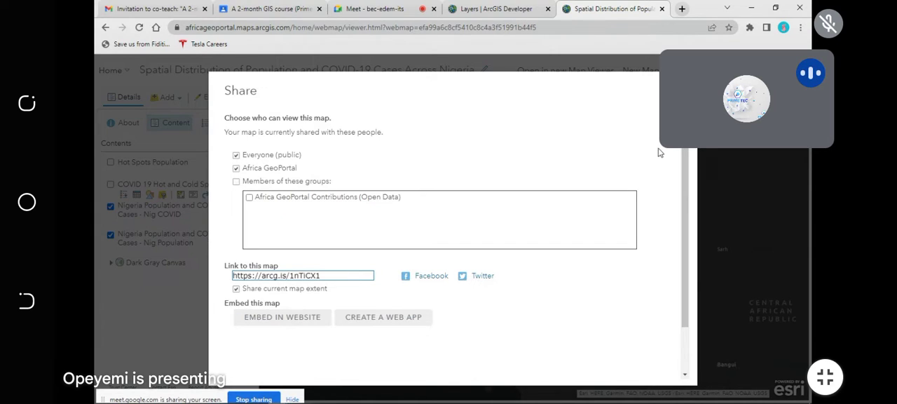
left_click_drag(593, 90, 487, 98)
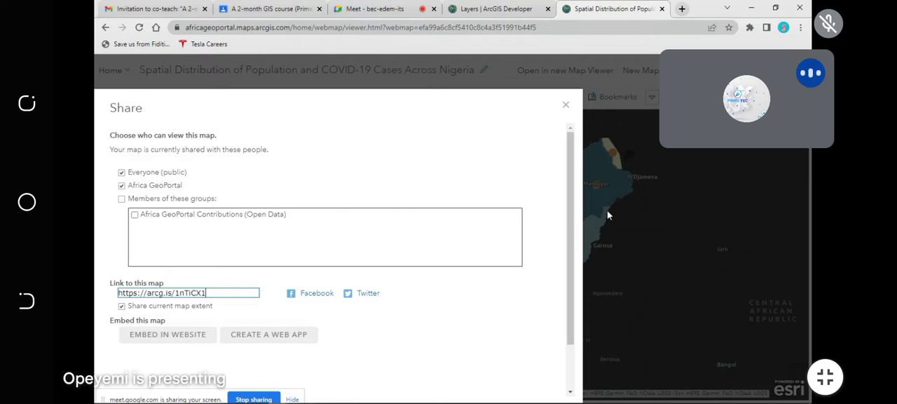
left_click_drag(358, 93, 574, 53)
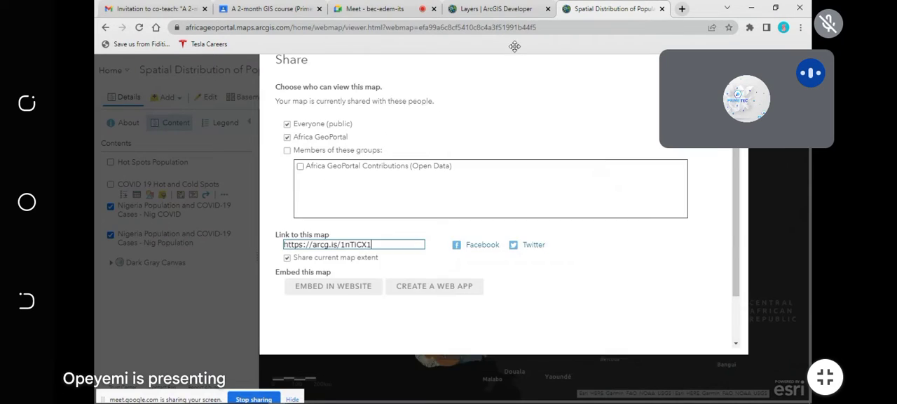
left_click_drag(331, 64, 308, 72)
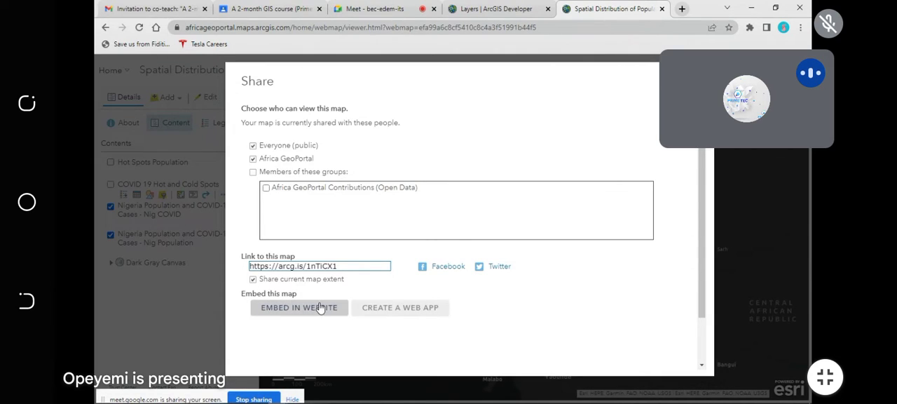
left_click(405, 308)
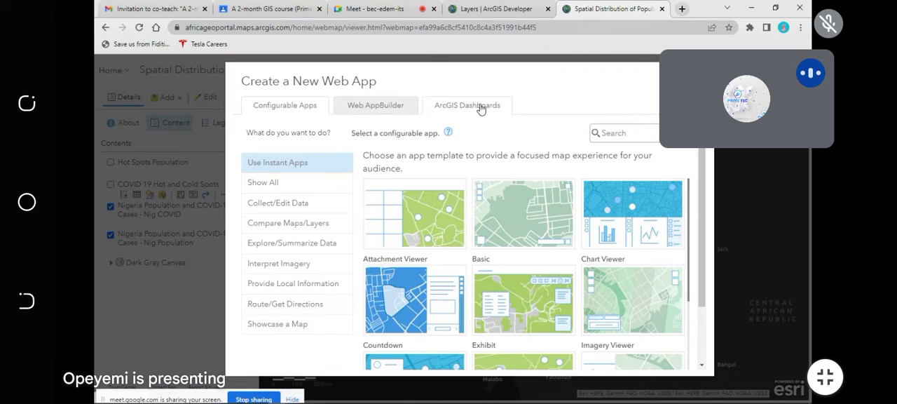
scroll(479, 213, "down", 3)
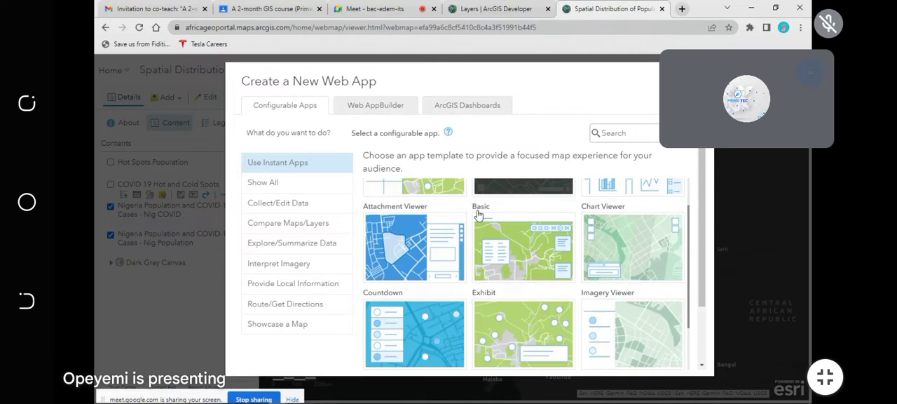
scroll(481, 228, "up", 3)
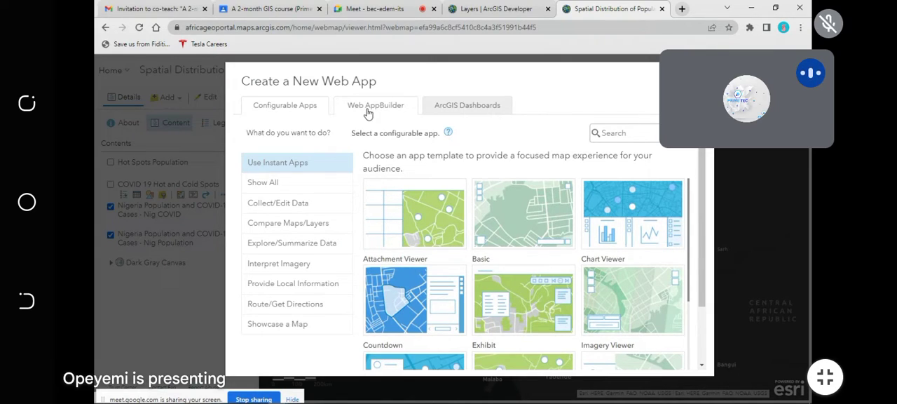
left_click(469, 107)
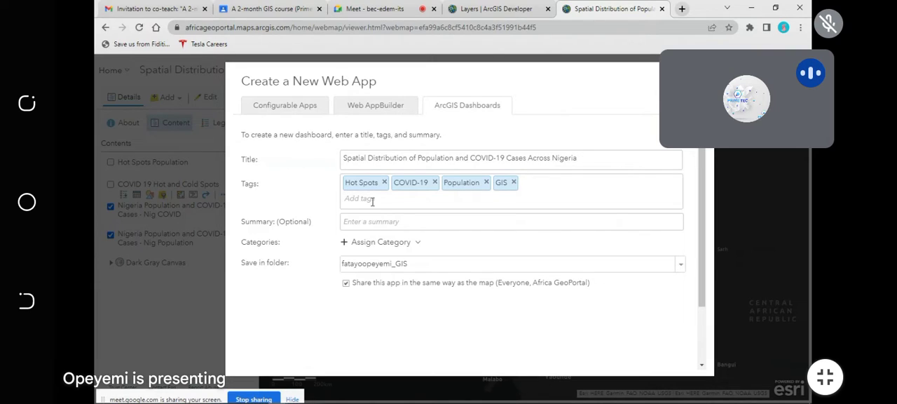
Step: Enter the dashboard summary "This dashboard shows the Spatial Distribution of Population and COVID-19 Cases Across Nigeria"
left_click(389, 223)
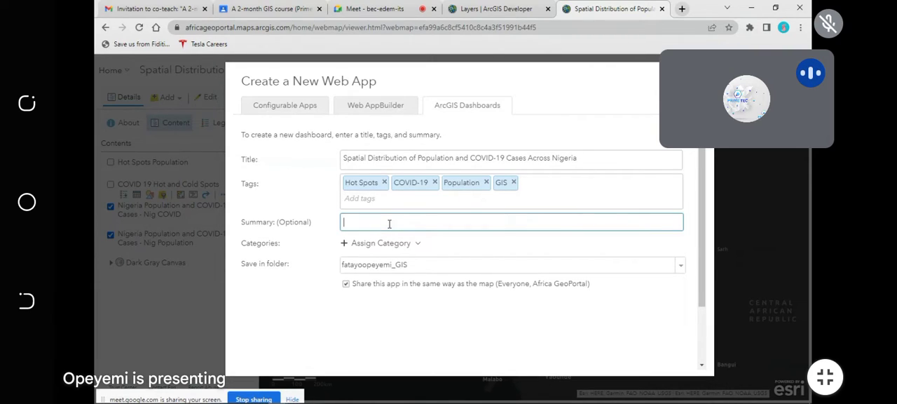
key("ctrl+v")
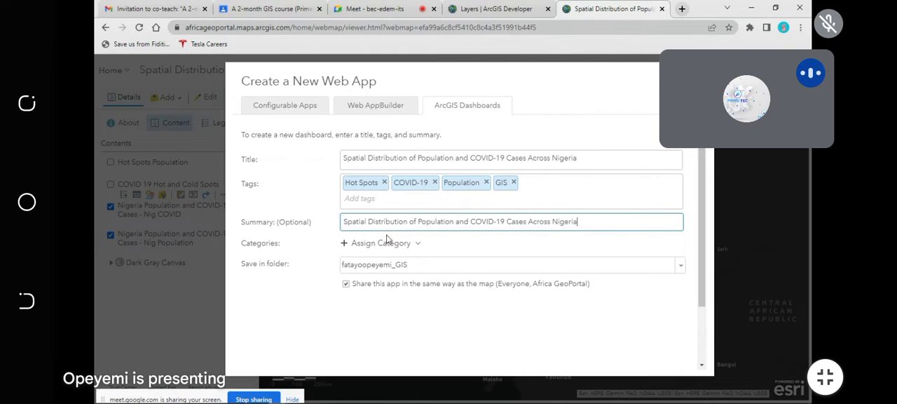
left_click(344, 221)
type("His d")
key("BackSpace")
type("dashboa")
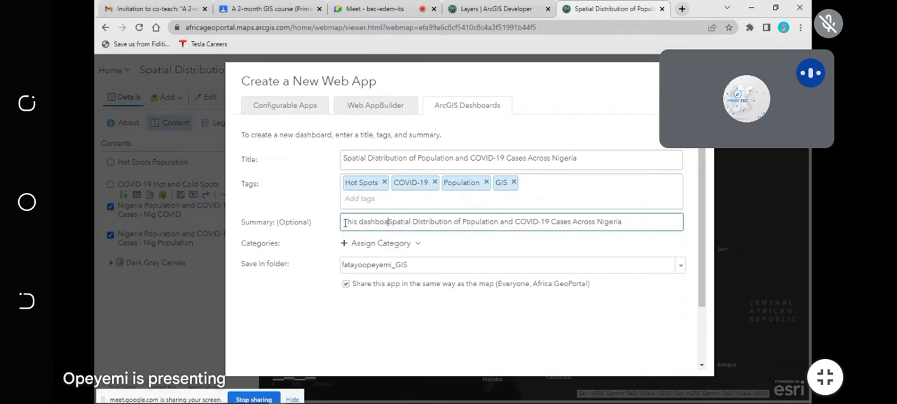
type("rd show")
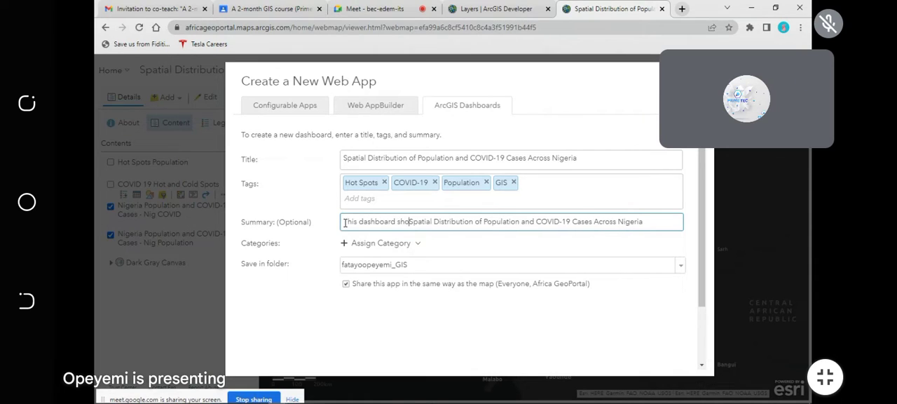
type("s the")
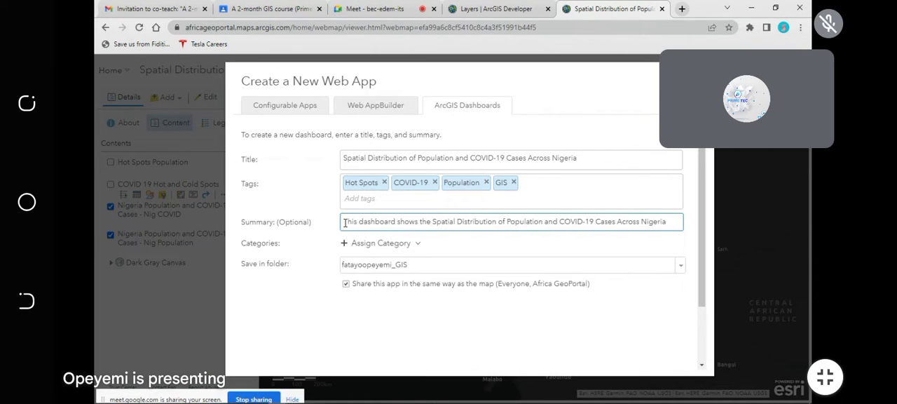
Step: Change the initials of "spatial", "distribution", "population", "cases" and "across" to lowercase in the dashboard summary
key("Delete")
type("s")
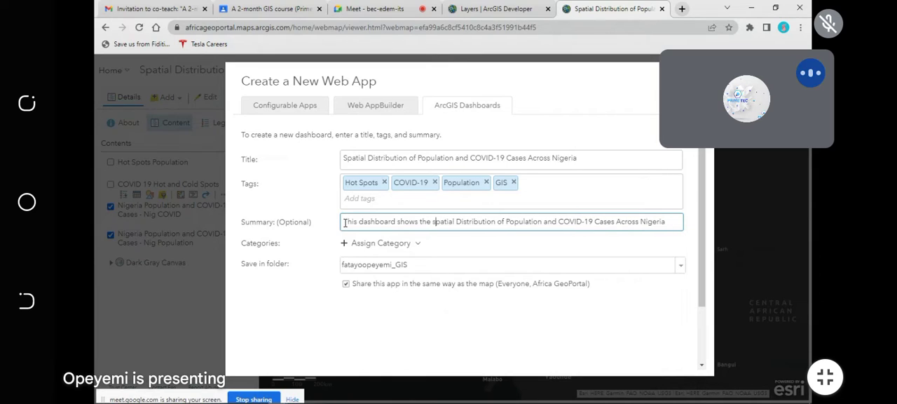
left_click(463, 221)
key("BackSpace")
type("d")
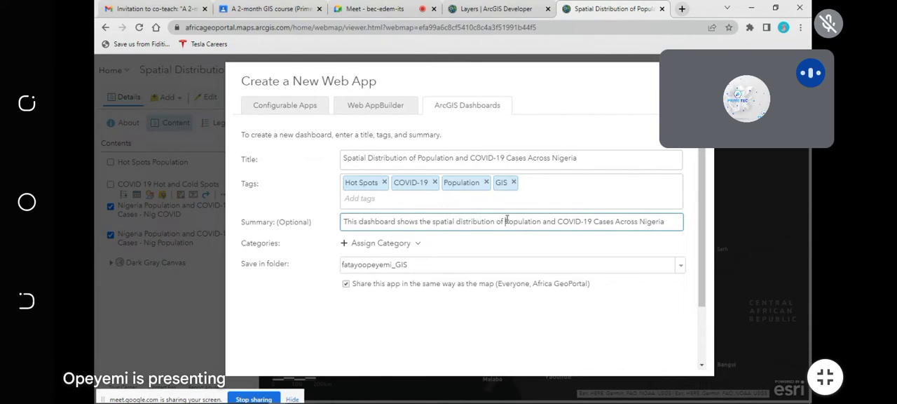
type("p")
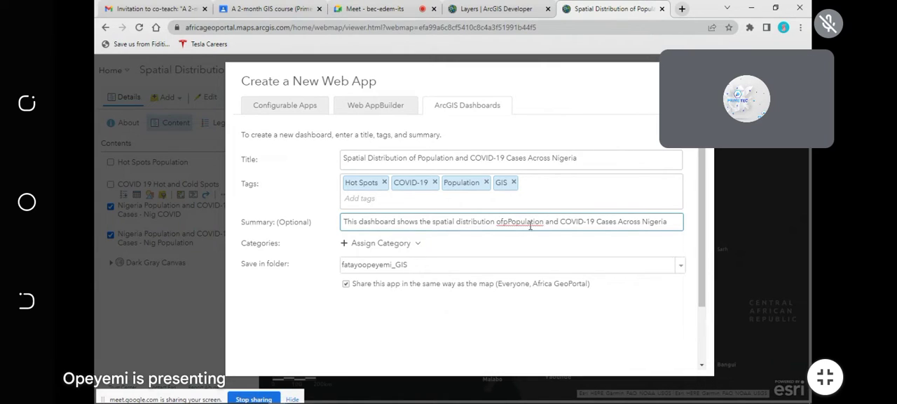
key("BackSpace")
key("BackSpace")
type("f")
key("Delete")
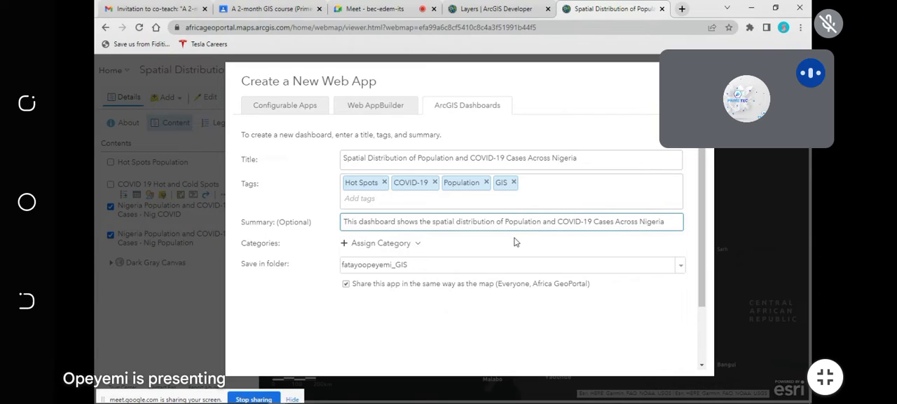
type("p")
left_click(601, 221)
key("BackSpace")
type("c")
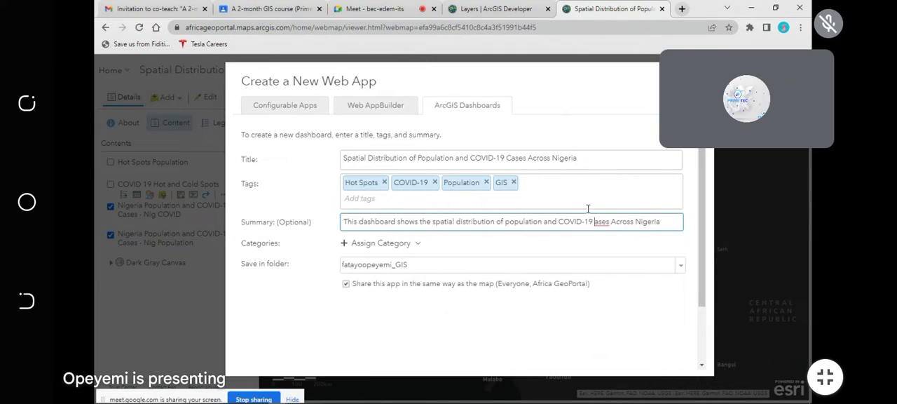
left_click(618, 221)
key("BackSpace")
type("a")
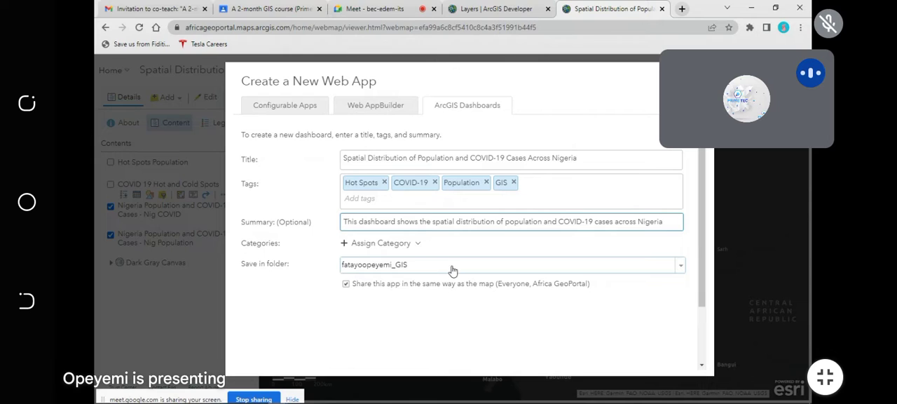
Step: Dismiss the pop-up chat notification and create the dashboard with the entered title, tags, summary and sharing
scroll(498, 298, "down", 3)
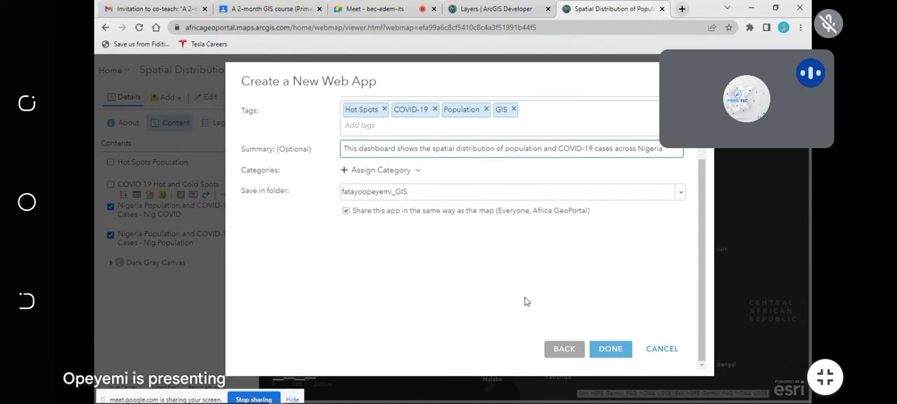
scroll(525, 301, "up", 3)
scroll(524, 300, "down", 3)
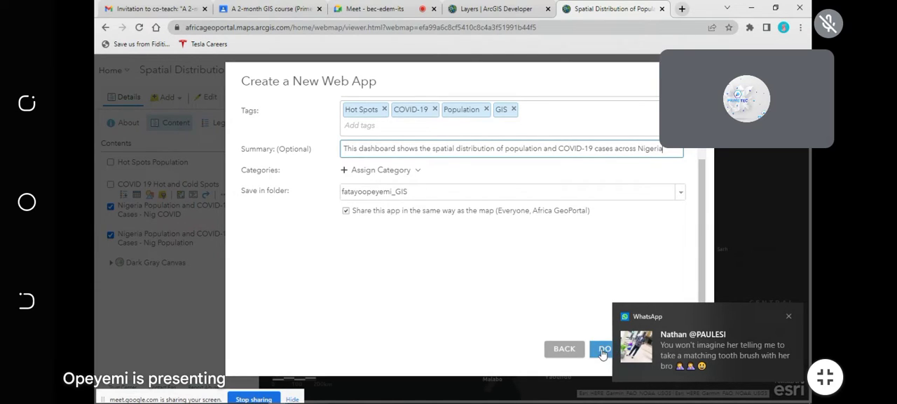
left_click(788, 317)
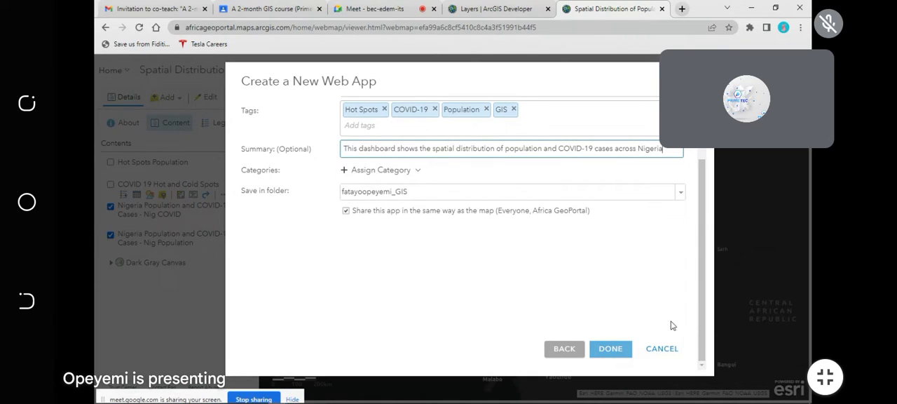
left_click(607, 348)
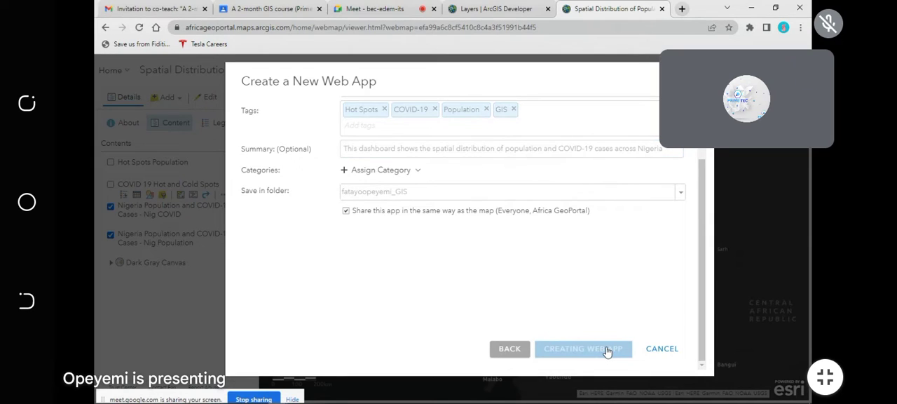
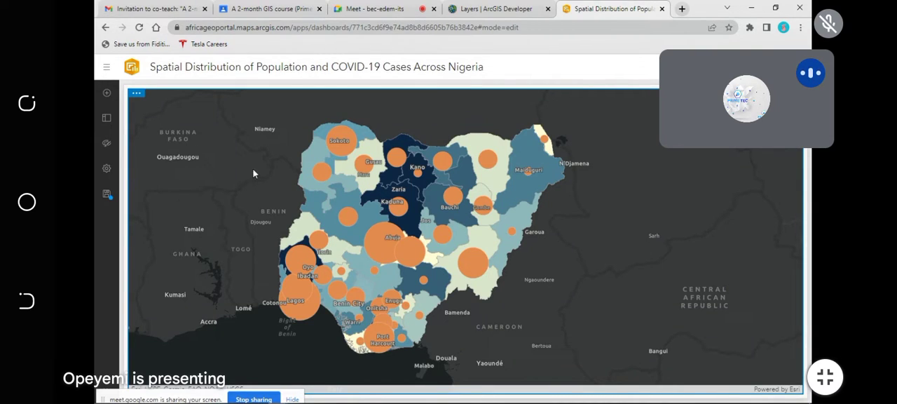
Step: Save the newly created dashboard containing only the Nigeria map
left_click(107, 95)
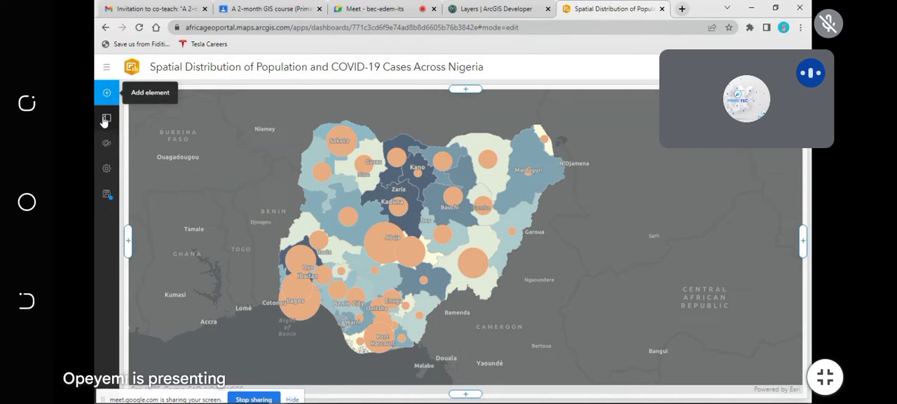
left_click(107, 197)
left_click(140, 207)
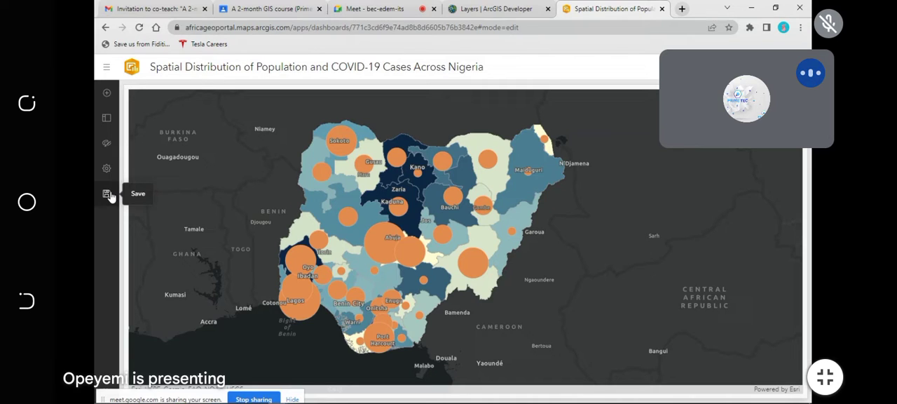
Step: Add an untitled map legend along the dashboard's right edge and widen the Nigeria map until the legend forms a narrow column
left_click(99, 95)
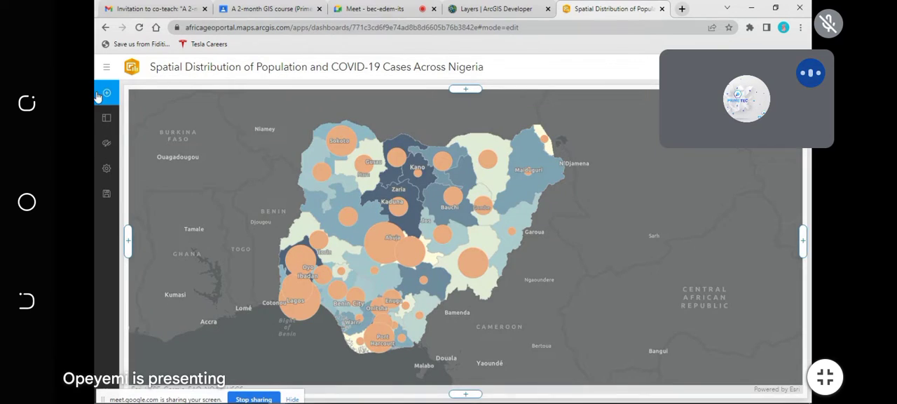
left_click(106, 96)
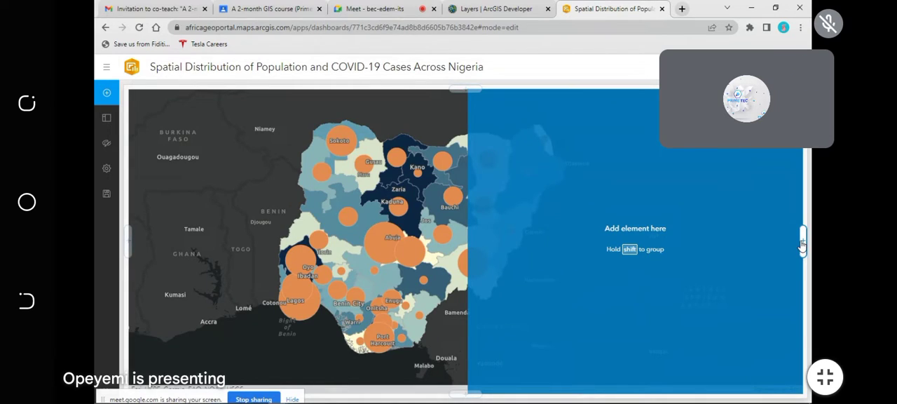
left_click(803, 242)
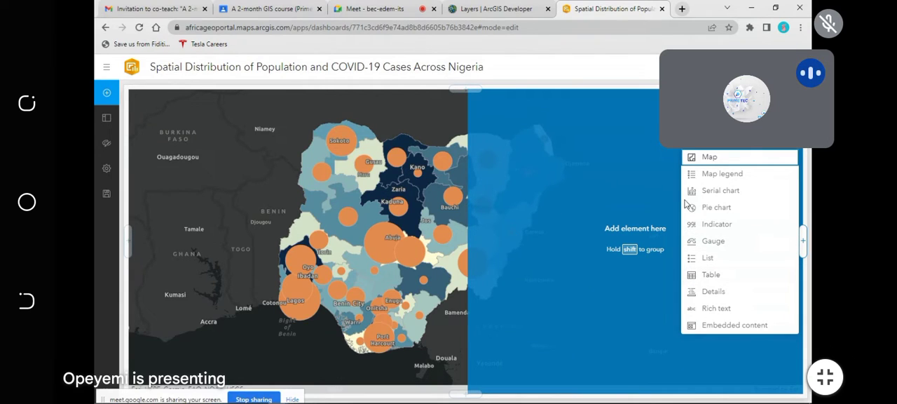
left_click(720, 174)
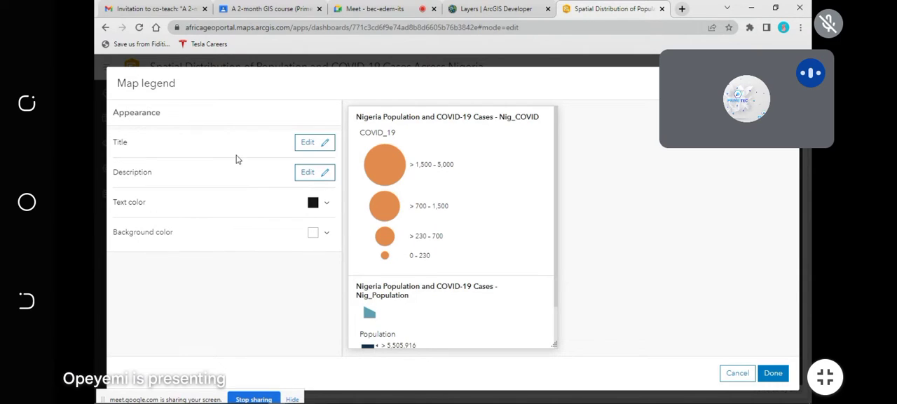
left_click(313, 144)
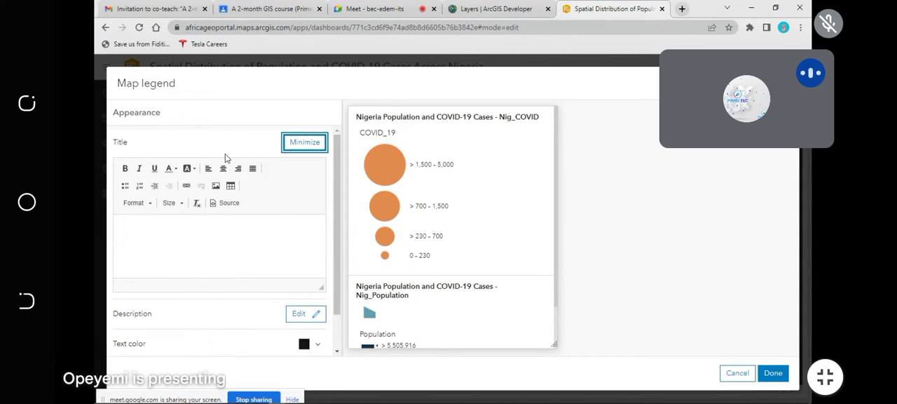
left_click(771, 373)
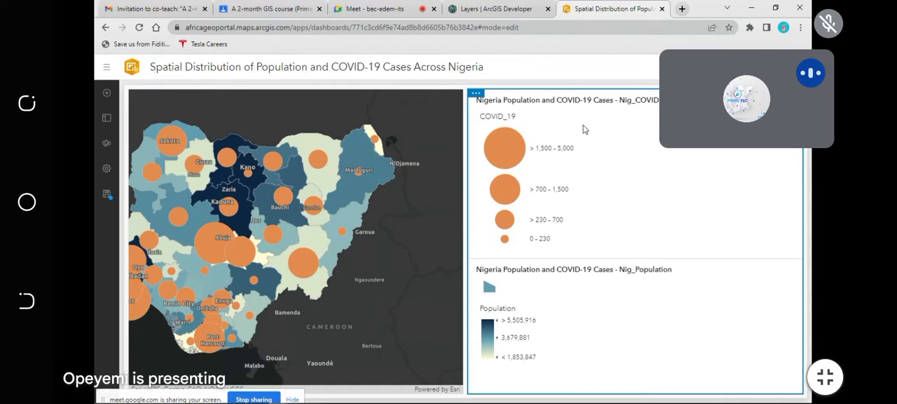
left_click_drag(465, 168, 608, 168)
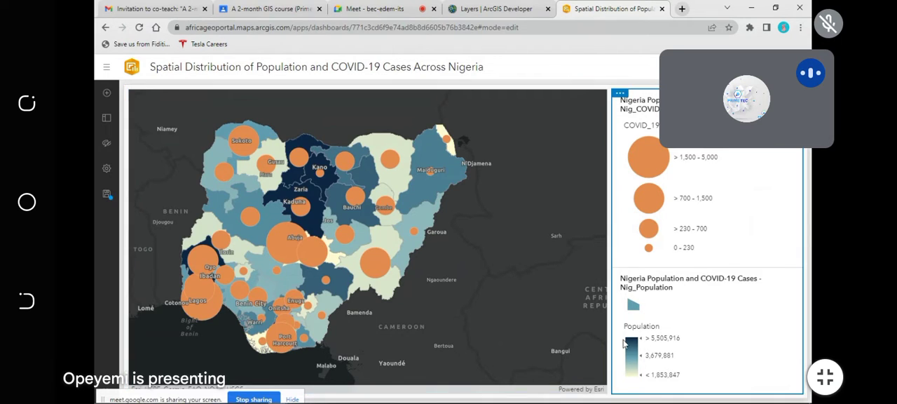
Step: Add the Malaria Morbidity Rate (2013-2016) map as an element across the dashboard's upper edge with default settings
left_click(107, 93)
left_click(462, 91)
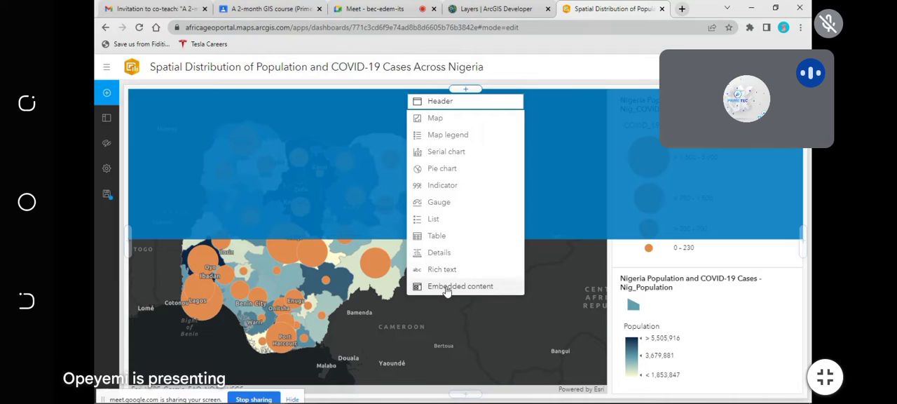
left_click(435, 121)
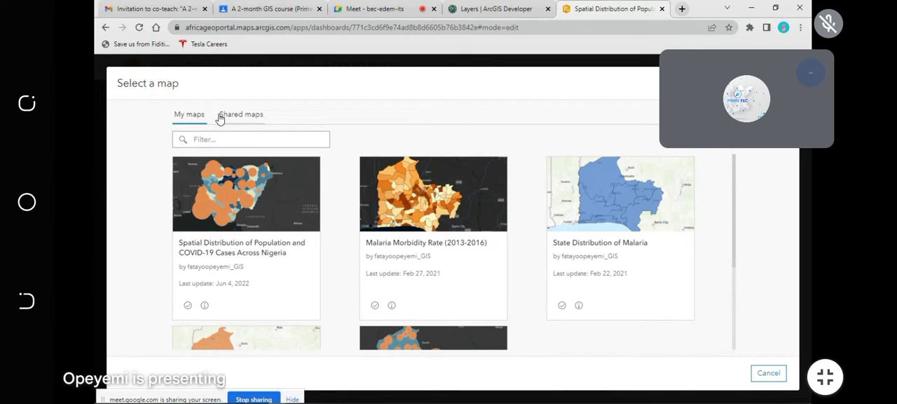
scroll(344, 267, "down", 3)
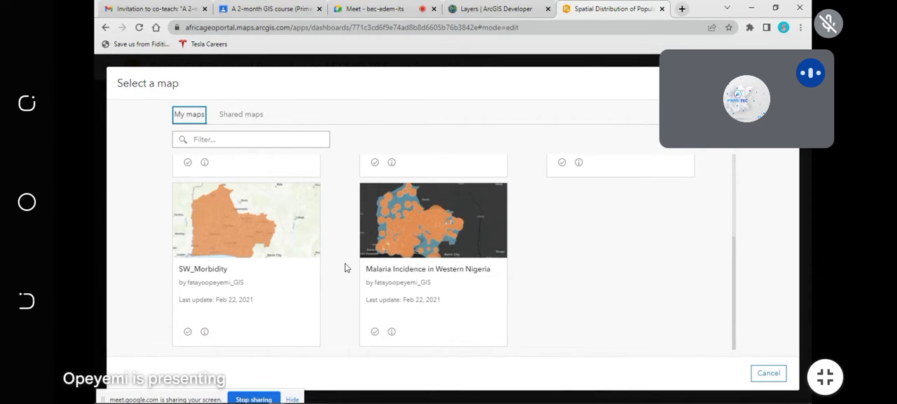
scroll(346, 267, "up", 2)
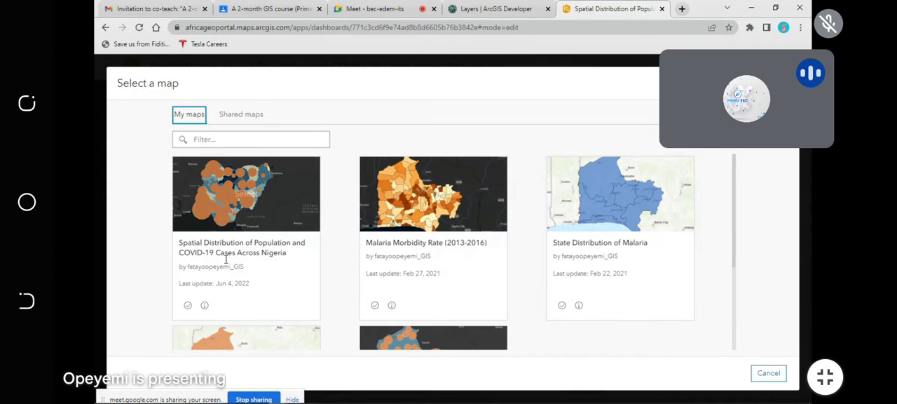
left_click(425, 208)
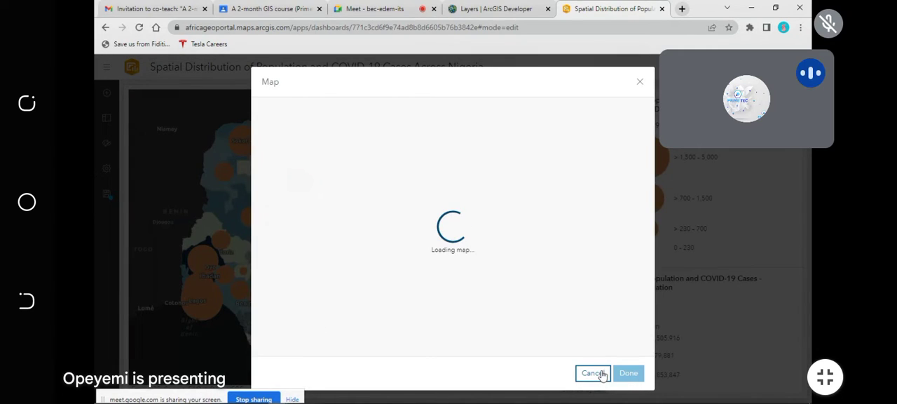
left_click(628, 373)
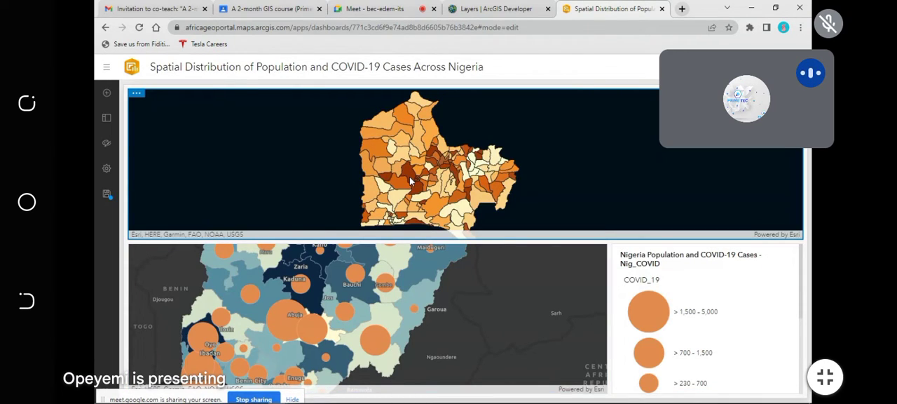
Step: Resize the malaria morbidity map element to a shallow strip above the Nigeria map and zoom its extent out
left_click_drag(536, 240, 537, 291)
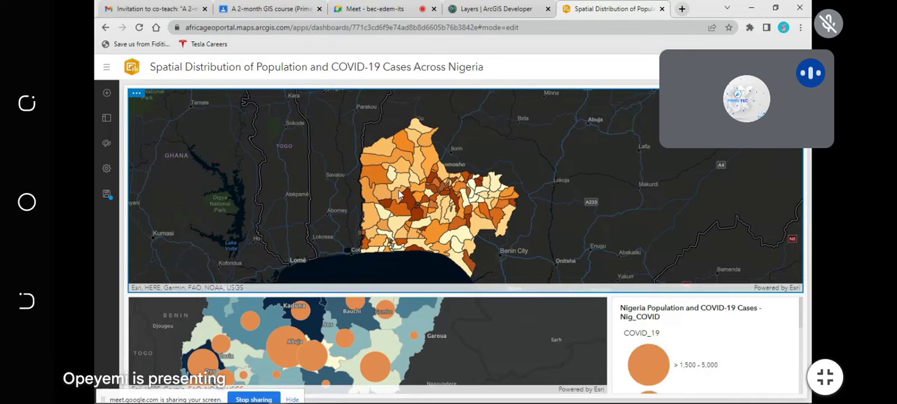
scroll(401, 194, "down", 1)
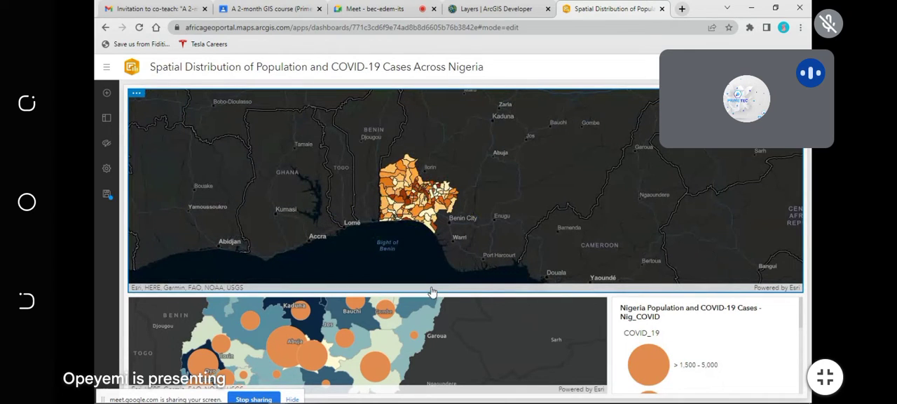
left_click_drag(434, 290, 425, 173)
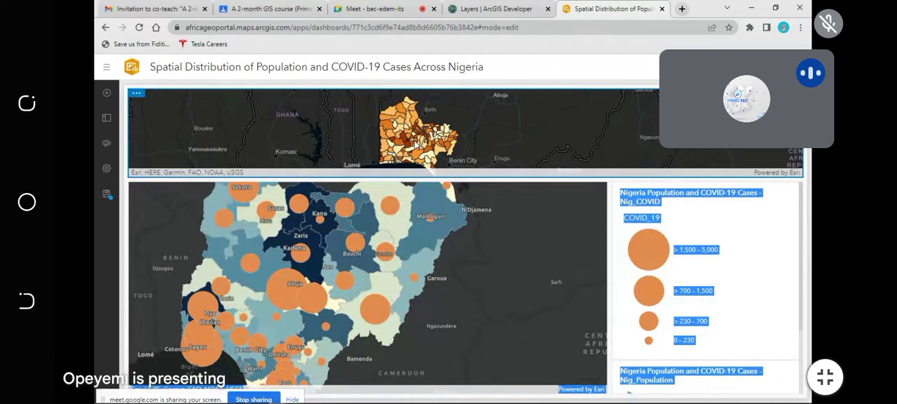
left_click_drag(416, 145, 412, 141)
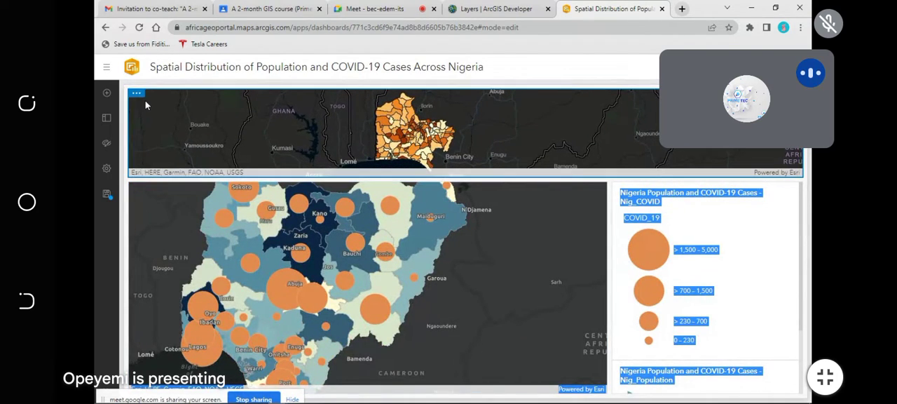
Step: Add the Malaria Incidence in Western Nigeria map across the dashboard's upper edge with default settings
left_click(107, 93)
left_click(467, 91)
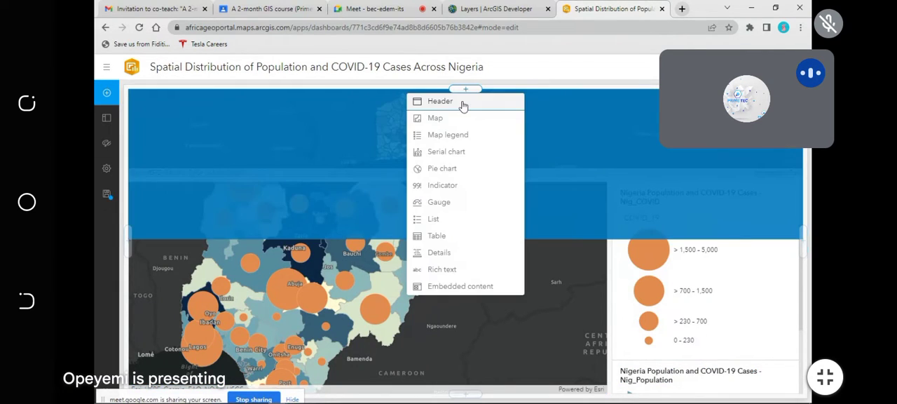
left_click(438, 120)
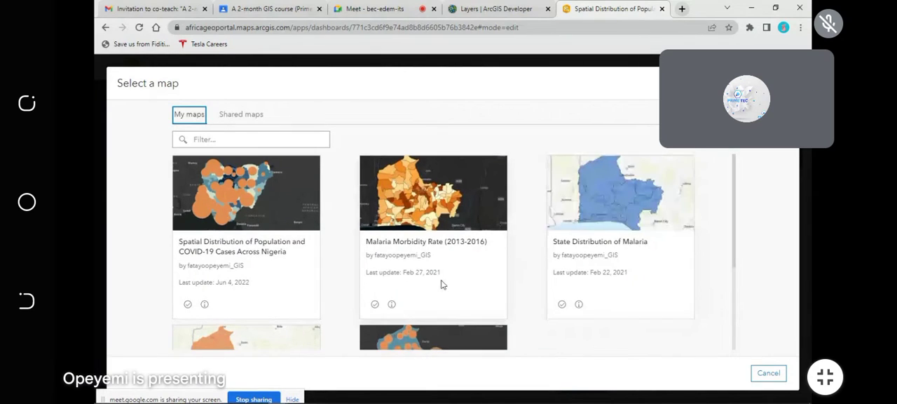
scroll(440, 284, "down", 2)
left_click(410, 224)
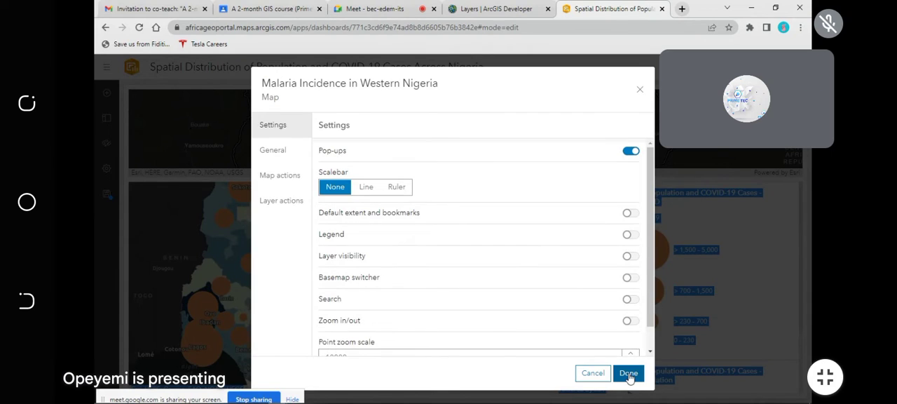
left_click(628, 373)
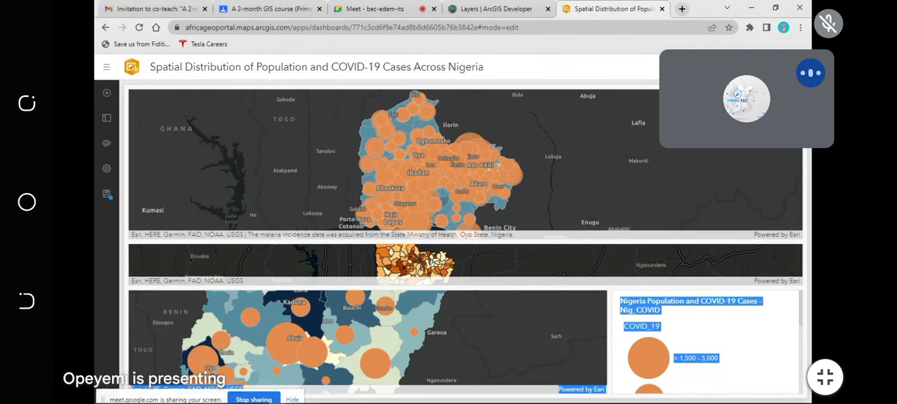
Step: Try to move the malaria incidence map elsewhere in the layout, and make the malaria morbidity map below it taller
mouse_move(135, 97)
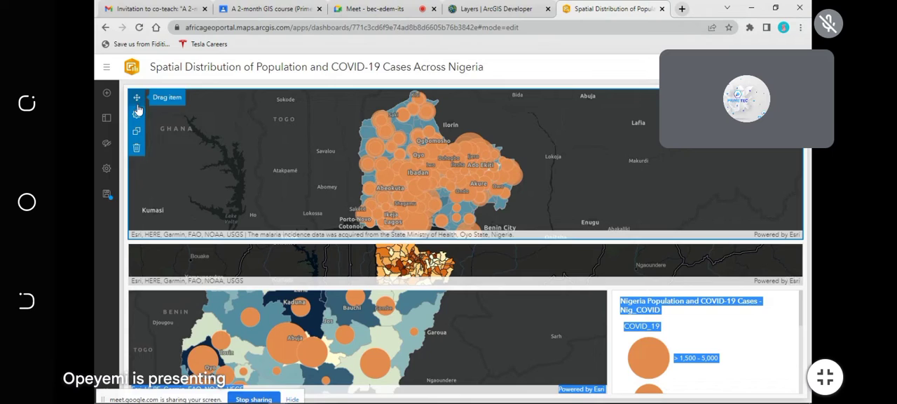
left_click_drag(137, 97, 674, 147)
mouse_move(137, 96)
left_click_drag(137, 96, 140, 128)
mouse_move(136, 133)
left_click_drag(136, 100, 210, 333)
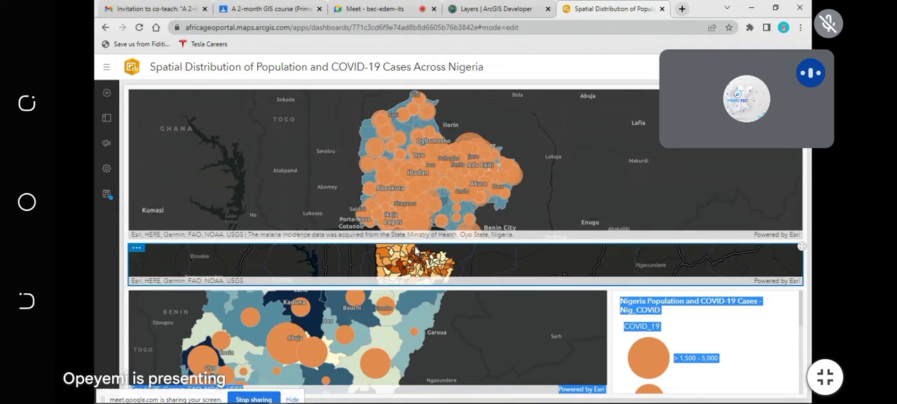
left_click_drag(413, 243, 414, 181)
left_click_drag(414, 209, 413, 285)
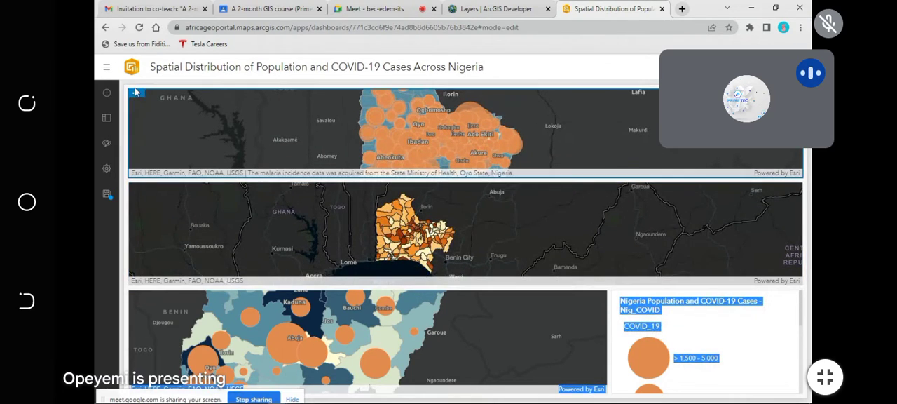
Step: Delete the malaria incidence and malaria morbidity map elements from the dashboard
left_click(137, 148)
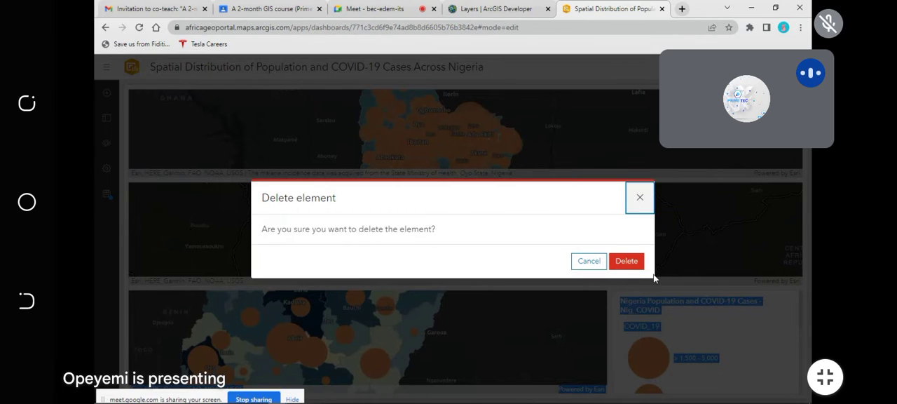
left_click(626, 261)
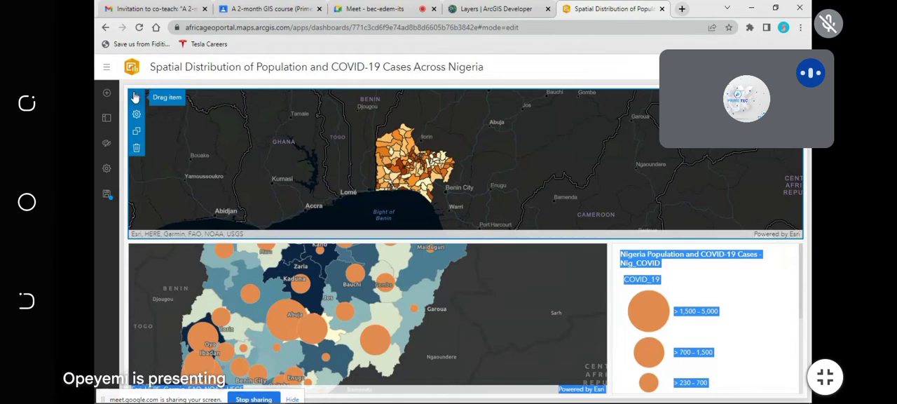
mouse_move(140, 102)
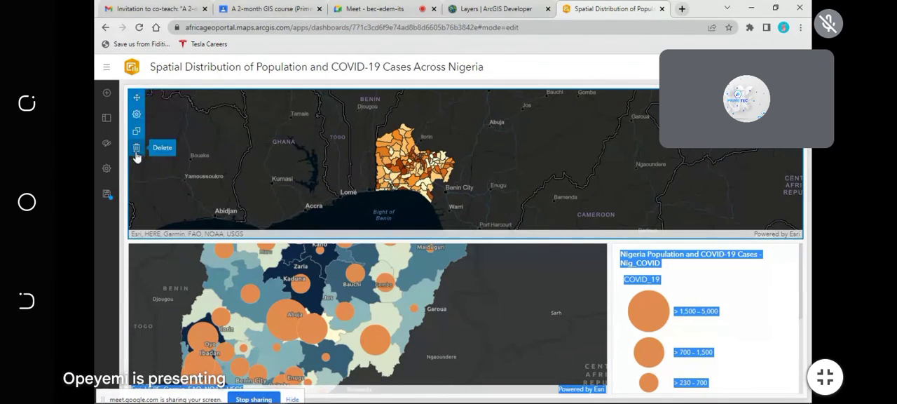
left_click(138, 154)
left_click(634, 261)
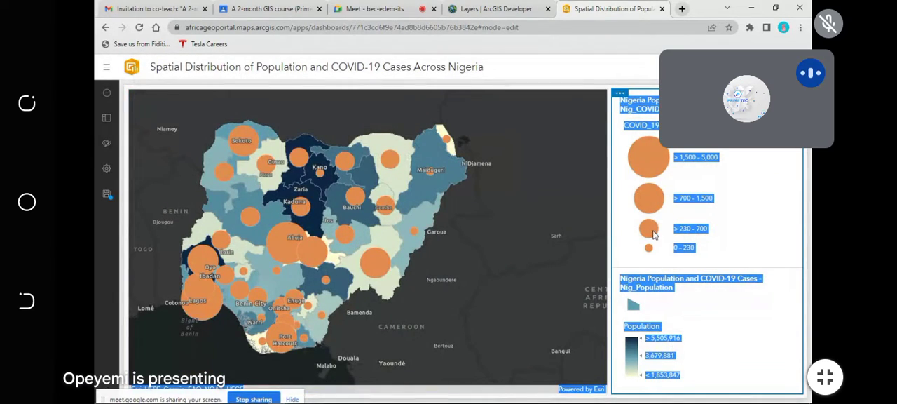
Step: Clear the text selection in the legend and save the dashboard with the Nigeria map and its legend
left_click(709, 307)
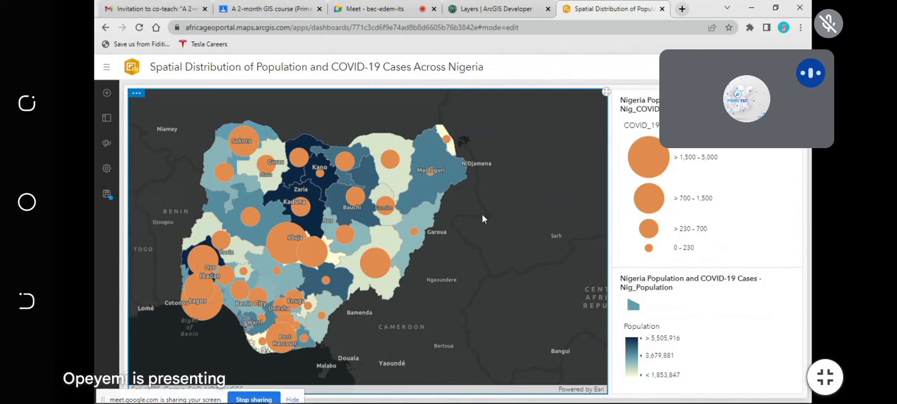
left_click(107, 196)
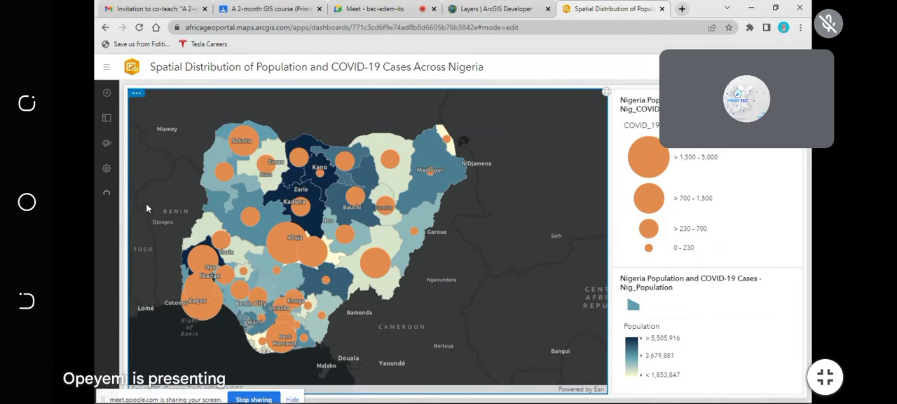
Step: Try black, several reds, purple and teal 03827c as the dashboard's element background color
left_click(106, 145)
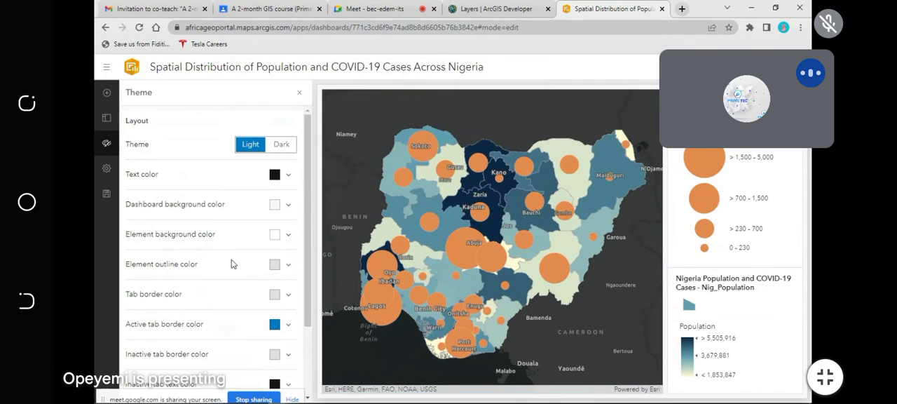
left_click(274, 234)
left_click(260, 318)
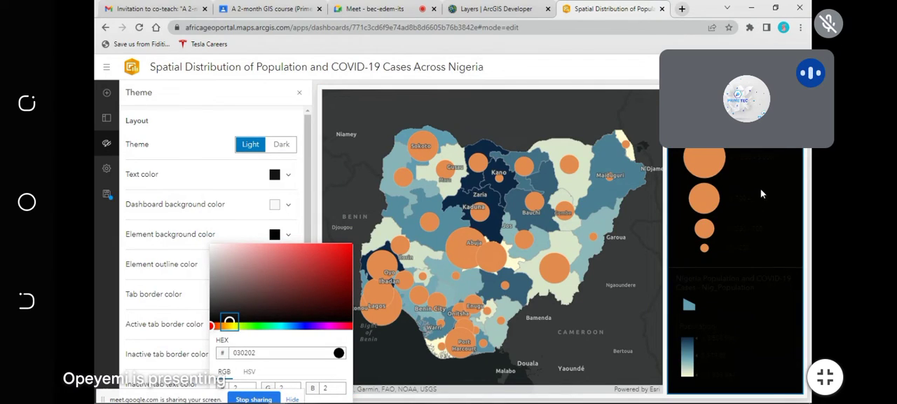
left_click(293, 275)
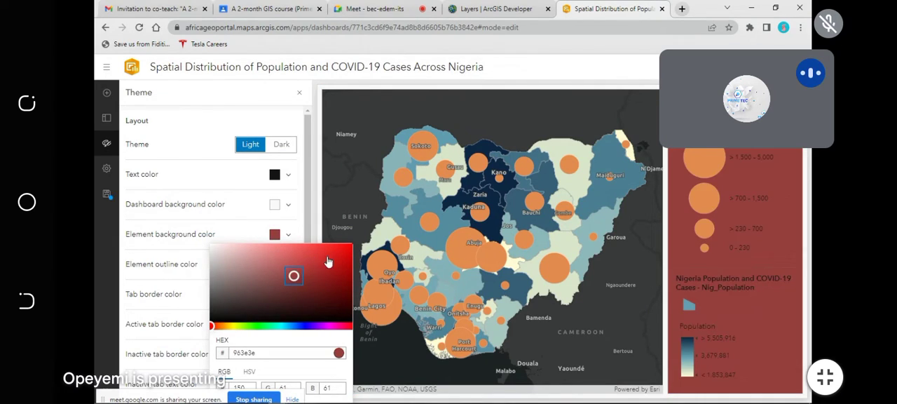
left_click(349, 282)
left_click(328, 327)
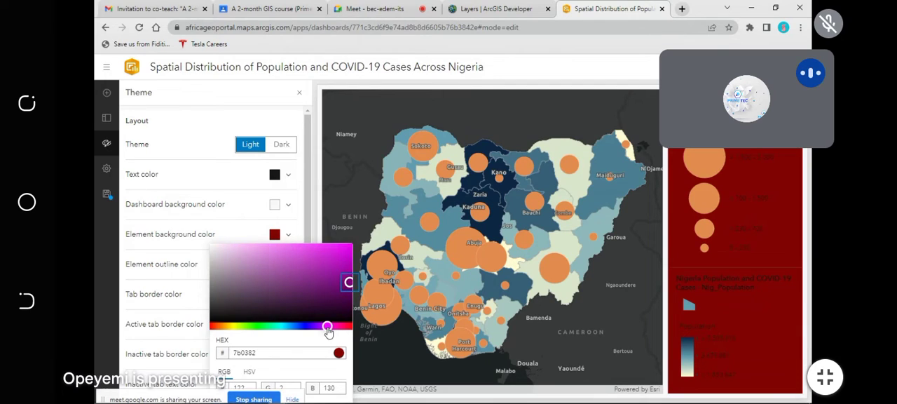
left_click(280, 327)
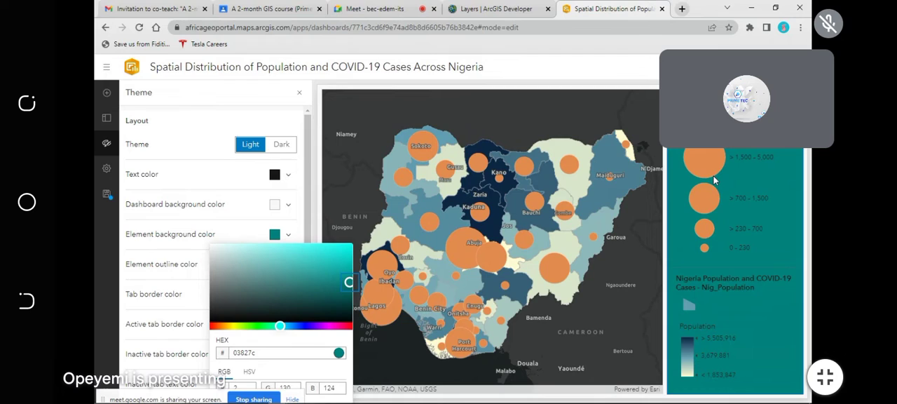
Step: Try further hues for the element background color, including crimson and dark blue 033c82
left_click(252, 327)
left_click_drag(240, 332, 338, 328)
left_click(345, 327)
left_click(295, 327)
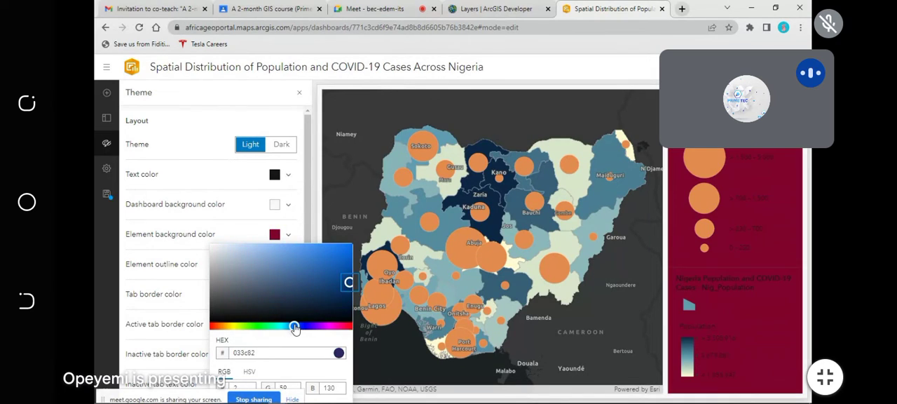
left_click(267, 321)
left_click(279, 327)
left_click(287, 327)
left_click(277, 328)
Step: Set the dashboard's element background color to golden yellow bf9b21
left_click_drag(276, 330, 228, 326)
left_click(258, 272)
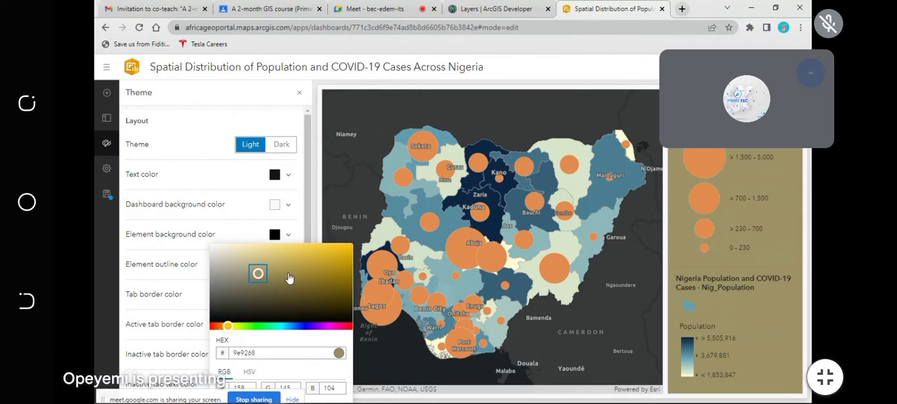
left_click(328, 263)
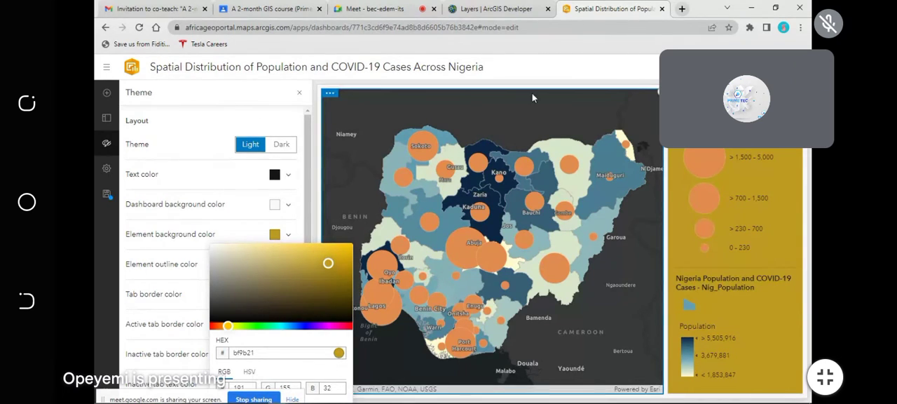
Step: Switch the dashboard to the Dark theme and save it
left_click(281, 144)
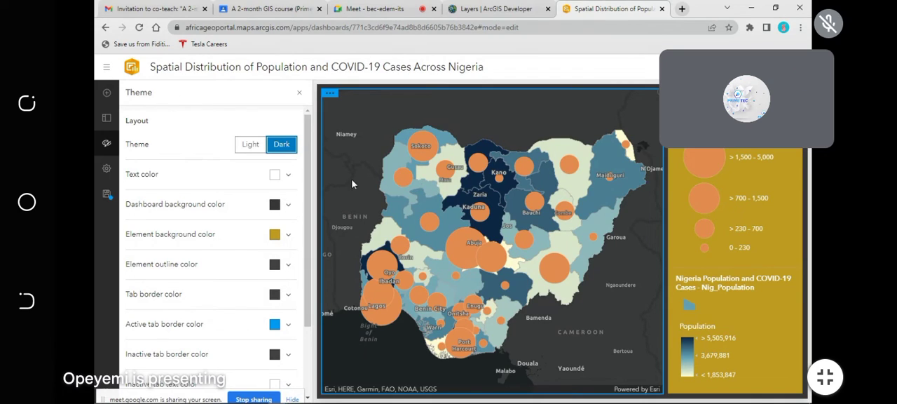
scroll(264, 301, "down", 3)
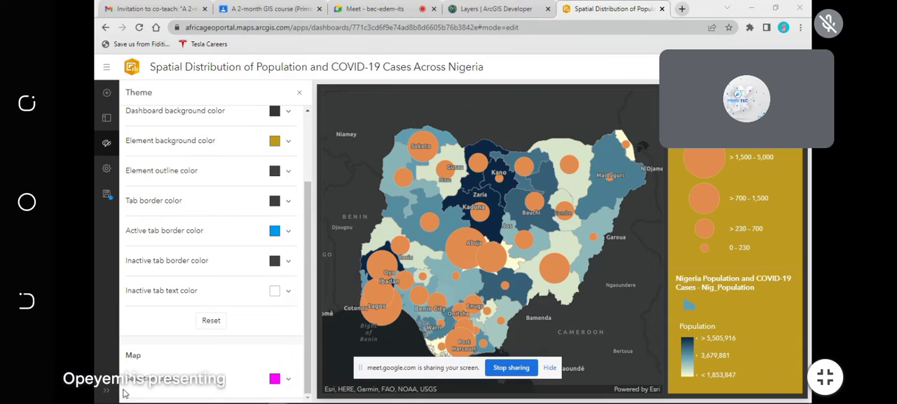
left_click_drag(377, 369, 169, 376)
left_click(108, 197)
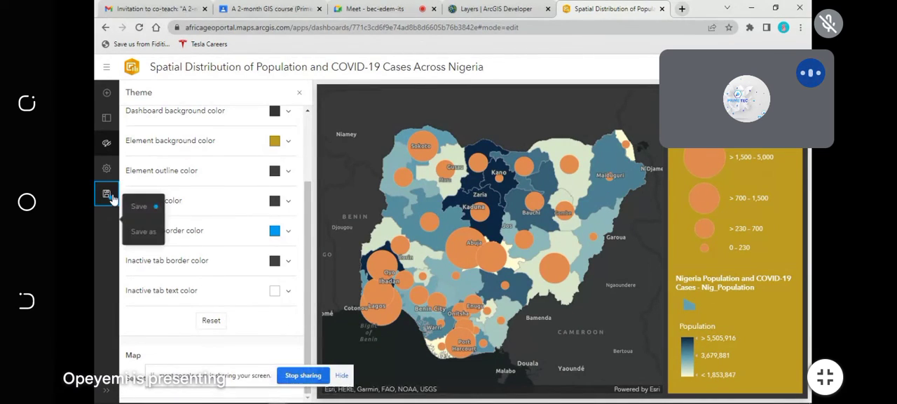
left_click(141, 206)
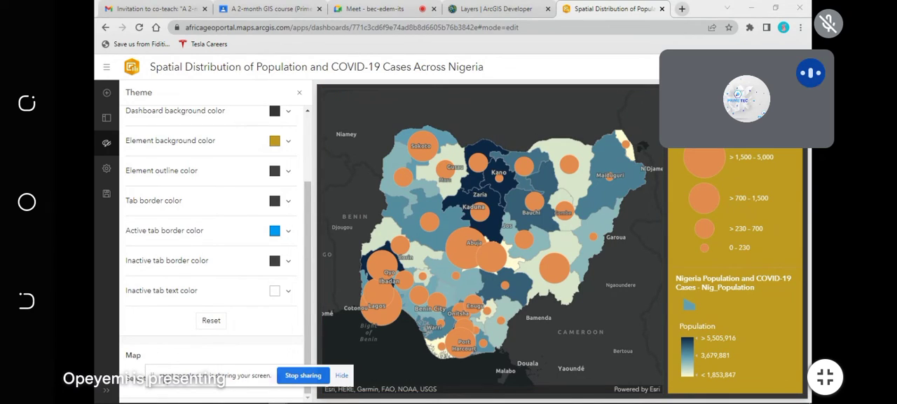
Step: Review the theme's color settings and the dashboard's body, sidebar and header layout options
left_click_drag(158, 375, 142, 398)
scroll(207, 274, "up", 2)
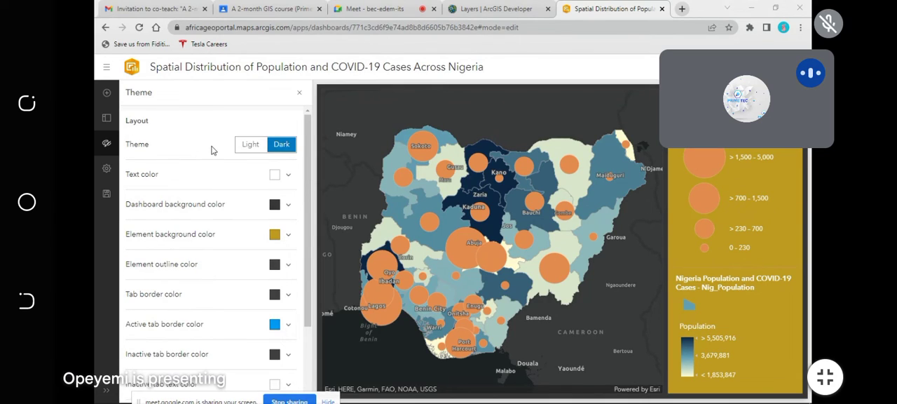
scroll(210, 264, "down", 3)
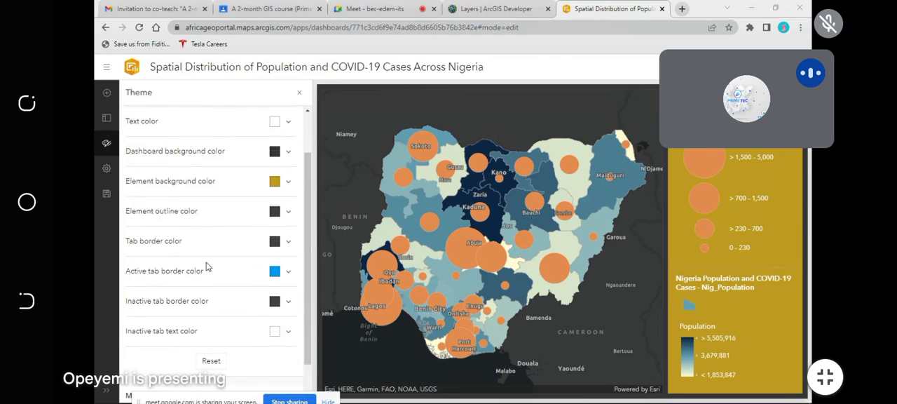
scroll(232, 251, "up", 3)
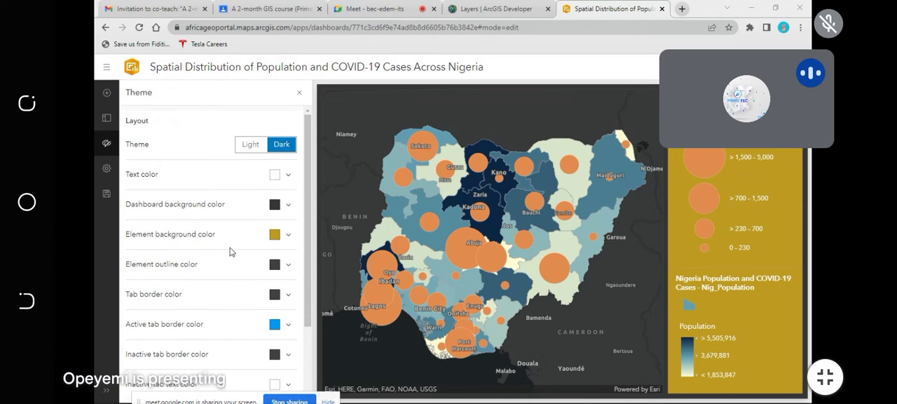
left_click(107, 118)
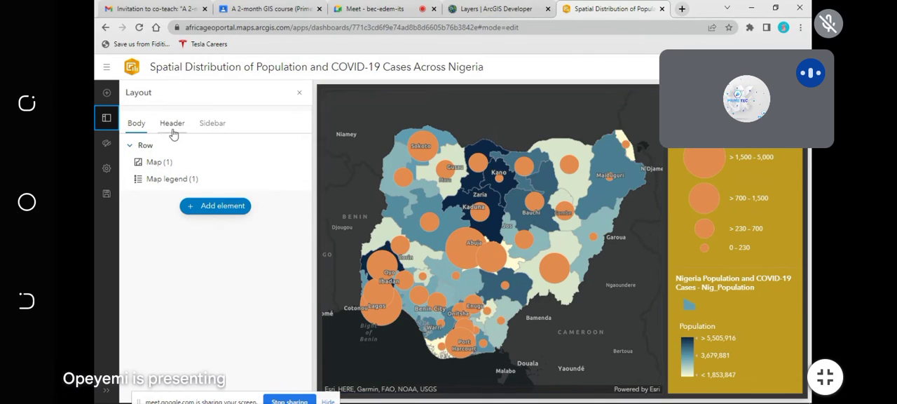
left_click(212, 123)
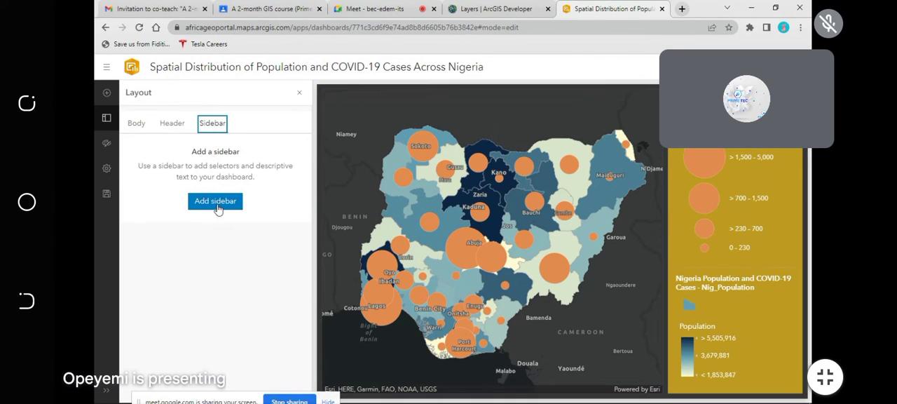
left_click(180, 129)
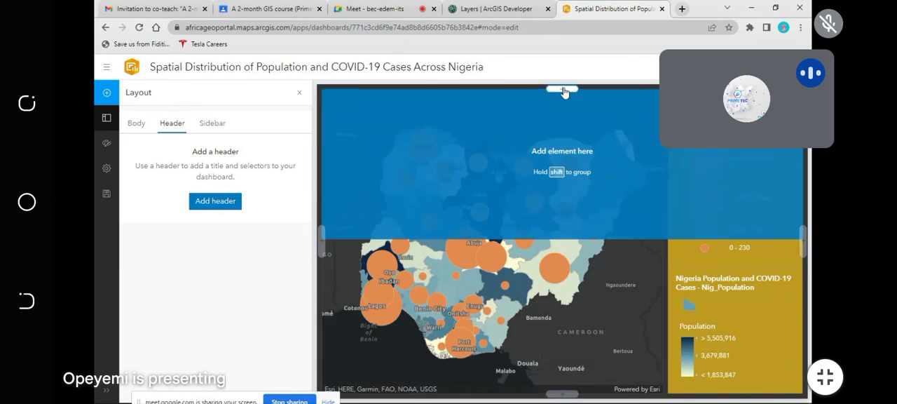
Step: Try a pie chart across the dashboard's upper edge from the Nig_Population layer, with Population as category field and an enlarged preview
left_click(562, 90)
left_click(545, 170)
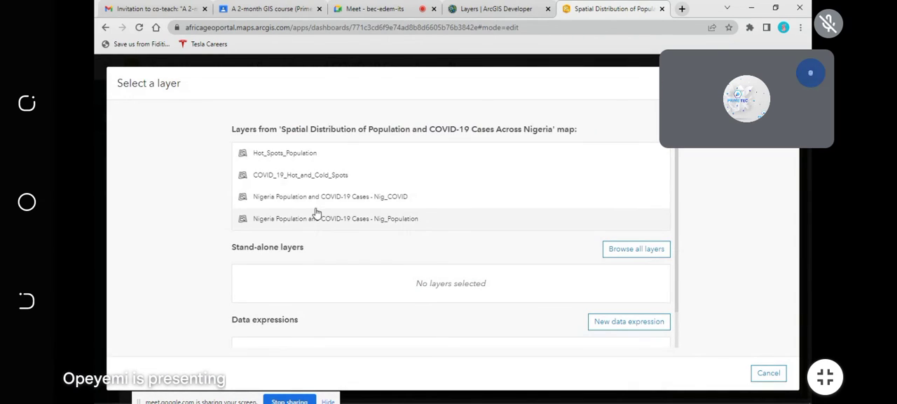
left_click(380, 220)
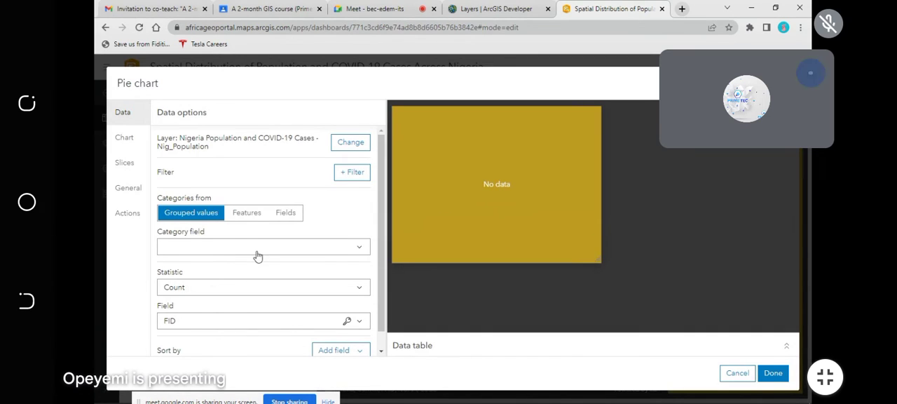
left_click(363, 247)
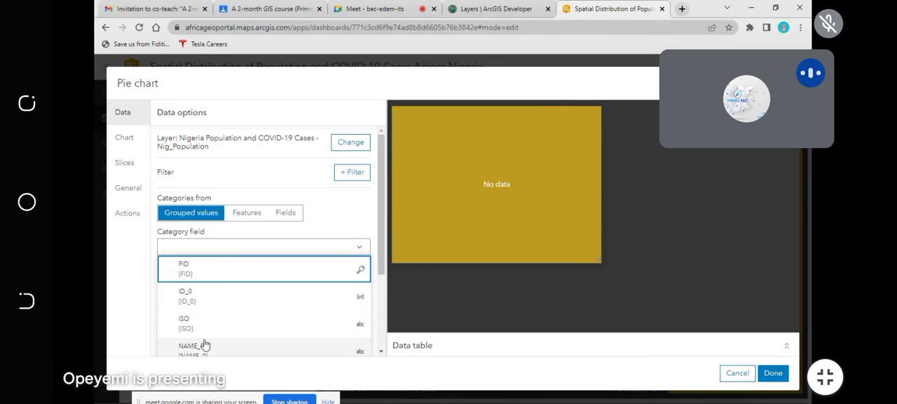
scroll(200, 342, "down", 3)
left_click(200, 292)
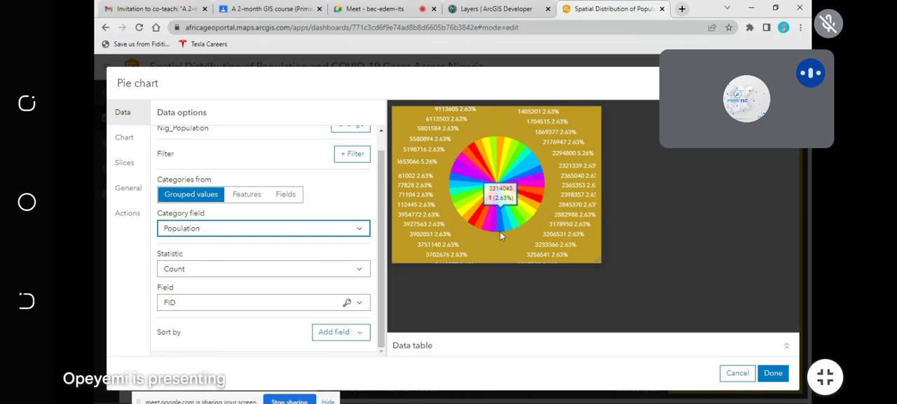
left_click_drag(480, 260, 474, 329)
left_click_drag(611, 182, 791, 183)
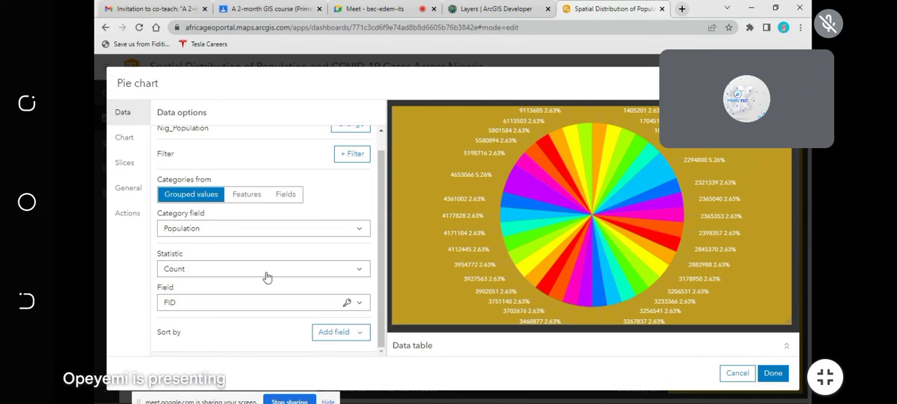
Step: Try the Average and Maximum statistics on the population pie chart, and discard the chart
left_click(360, 269)
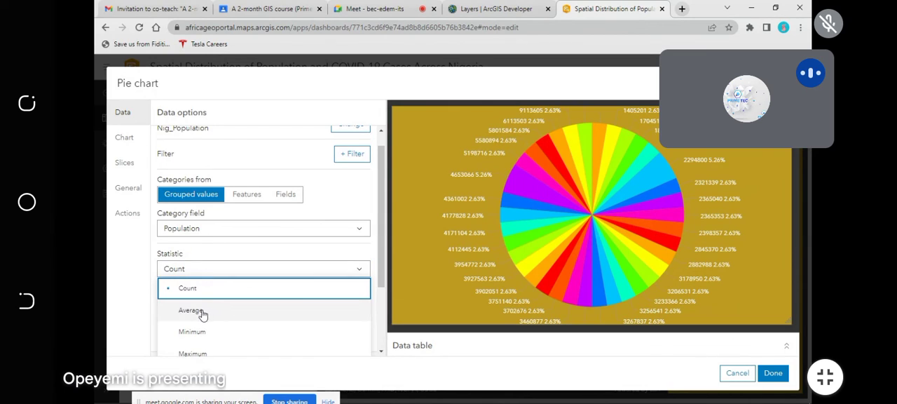
left_click(201, 312)
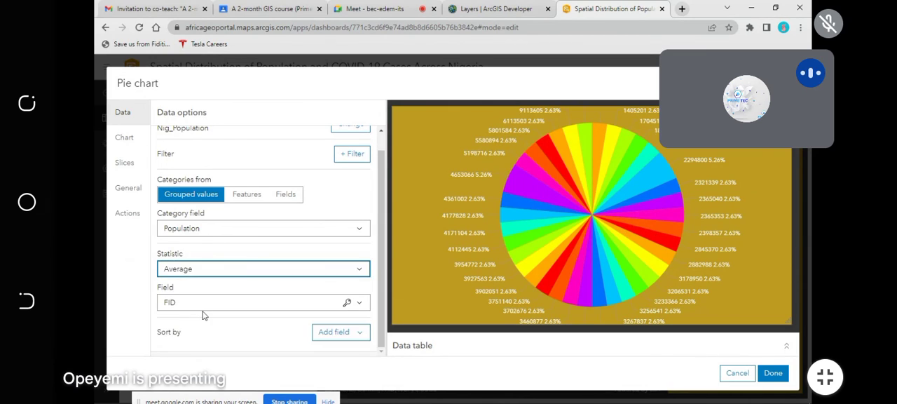
left_click(246, 270)
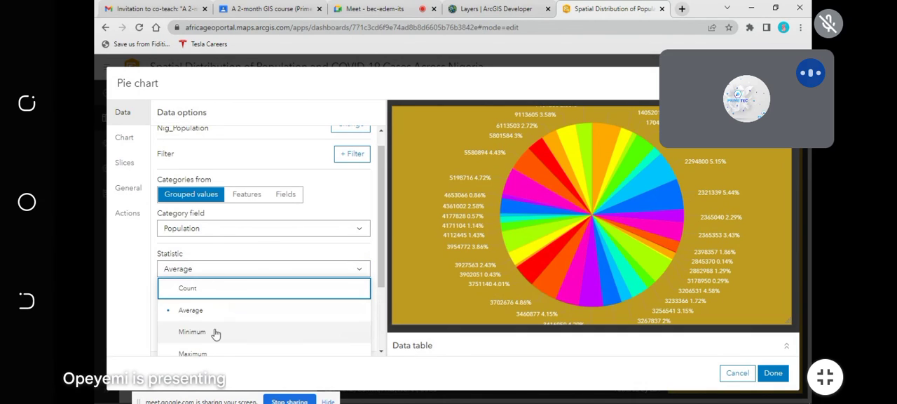
left_click(204, 356)
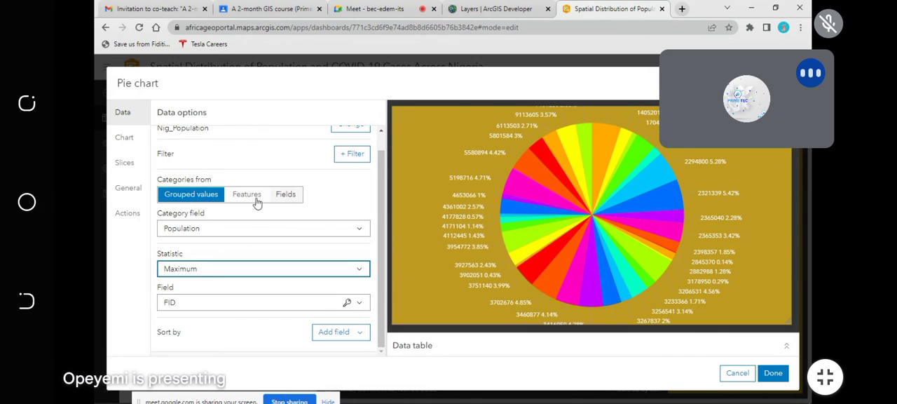
scroll(295, 186, "up", 1)
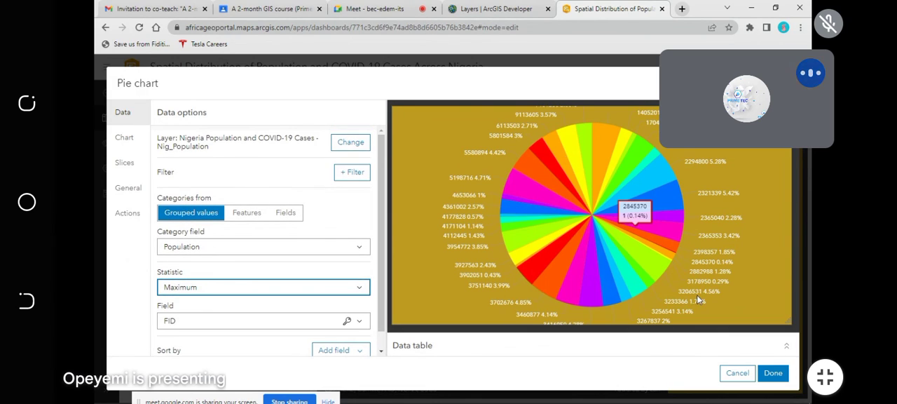
left_click(735, 373)
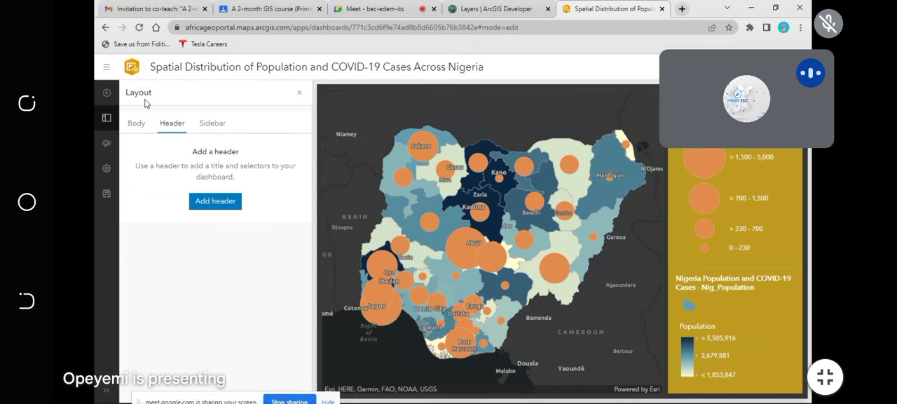
left_click(107, 92)
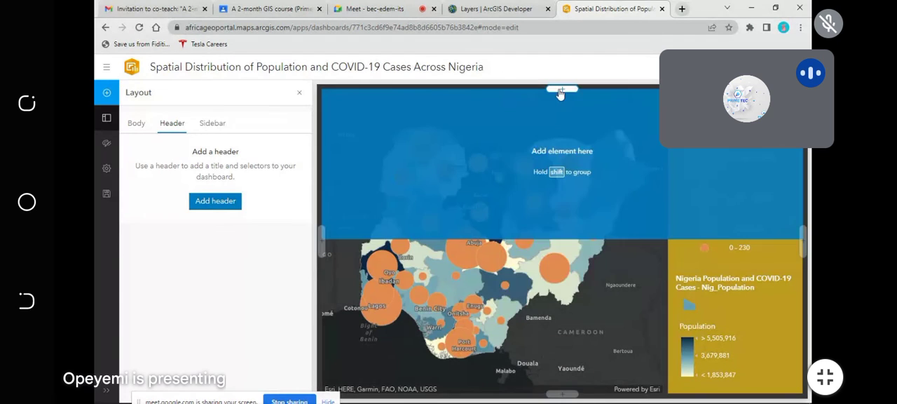
left_click(561, 92)
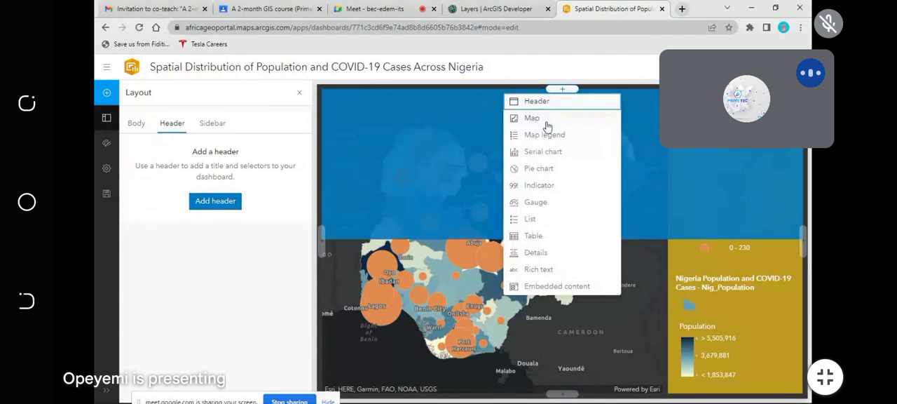
left_click(534, 188)
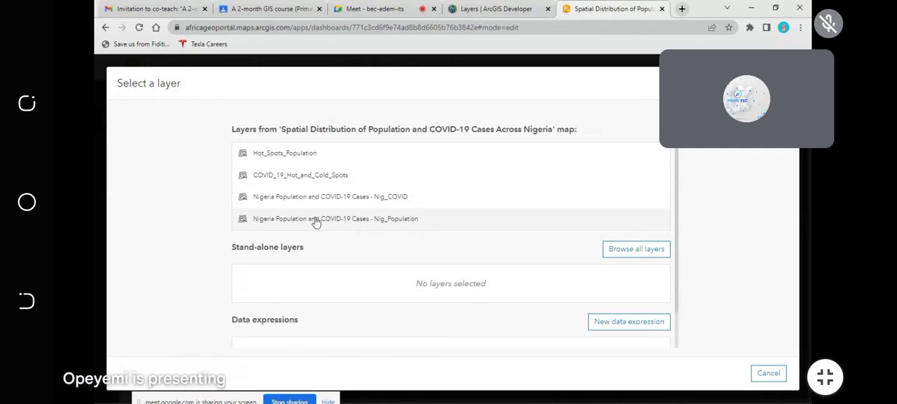
left_click(769, 373)
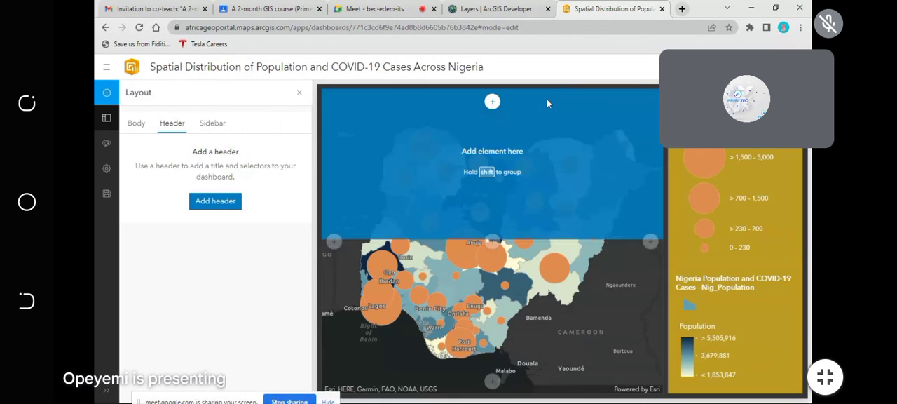
Step: Open the list of elements that can be added across the dashboard's upper edge
left_click(562, 89)
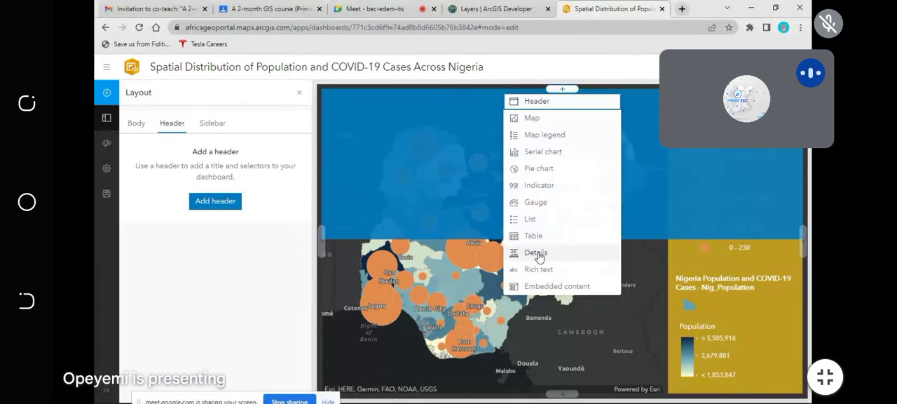